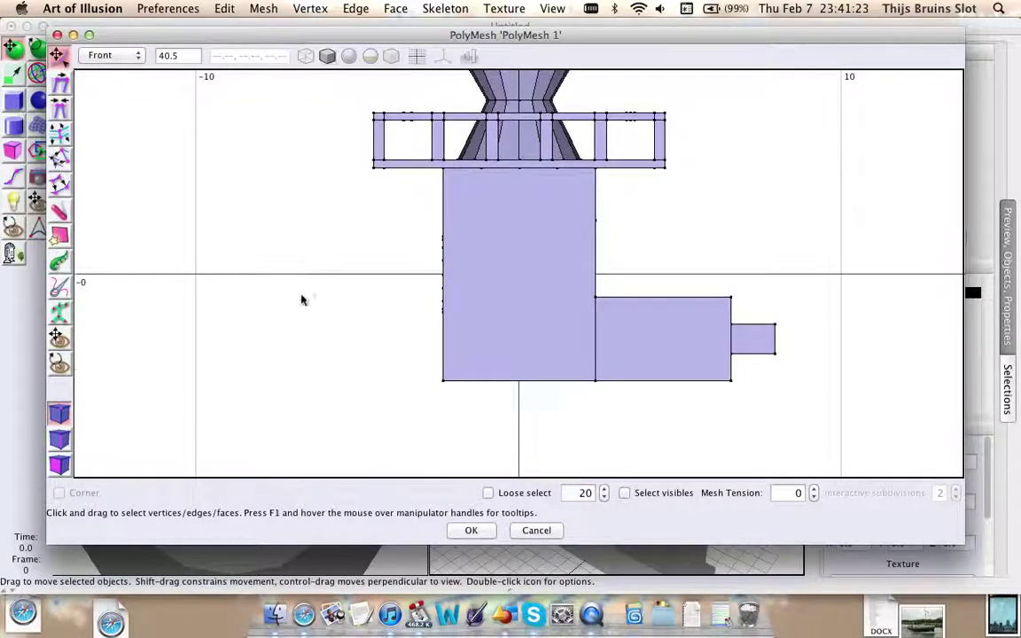
- Examine the tower mesh and its balcony railing from several angles, moving in towards the railing corners
scroll(298, 301, "down", 3)
right_click_drag(295, 299, 289, 346)
scroll(287, 278, "down", 2)
middle_click_drag(288, 279, 346, 297)
right_click_drag(348, 302, 518, 321)
right_click_drag(490, 362, 541, 383)
middle_click_drag(540, 382, 503, 364)
scroll(503, 364, "up", 2)
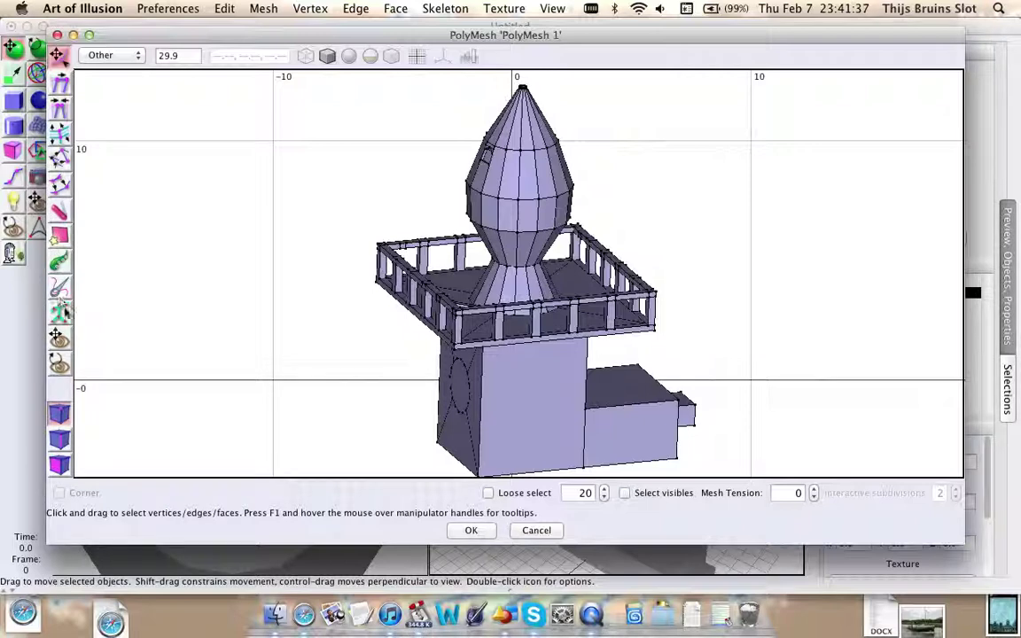
middle_click_drag(432, 264, 378, 282)
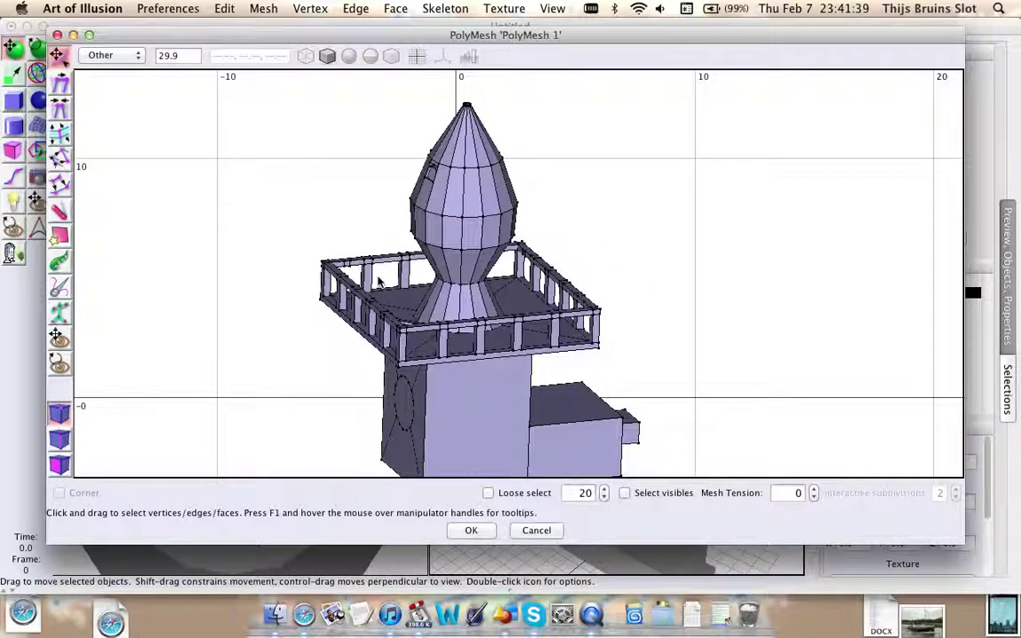
scroll(381, 282, "up", 5)
middle_click_drag(406, 312, 454, 245)
right_click_drag(430, 275, 429, 236)
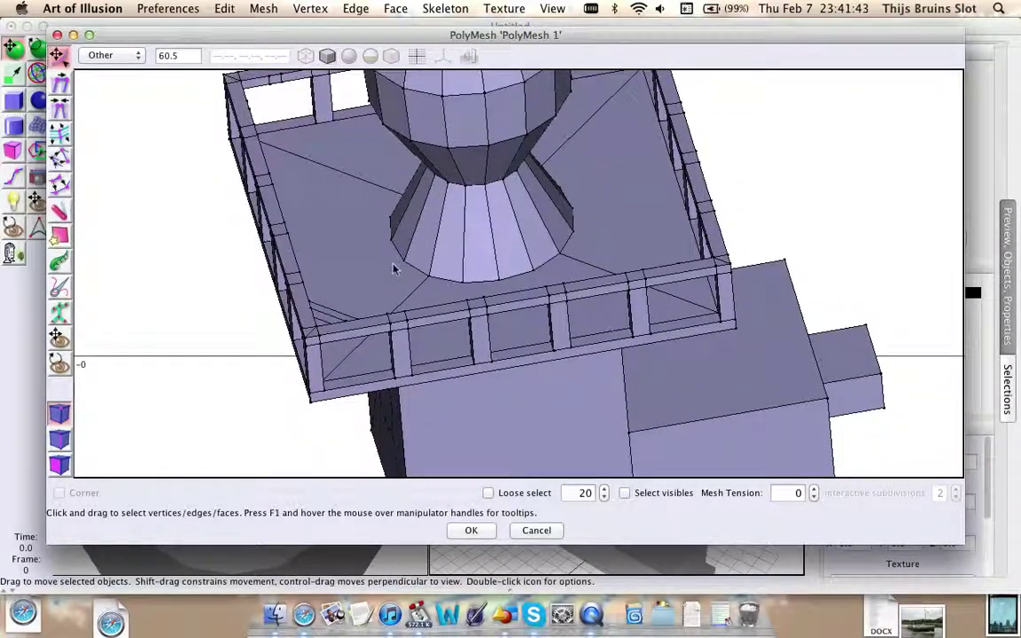
scroll(392, 267, "up", 5)
right_click_drag(300, 285, 452, 311)
scroll(467, 285, "up", 2)
scroll(452, 312, "down", 5)
right_click_drag(328, 229, 386, 262)
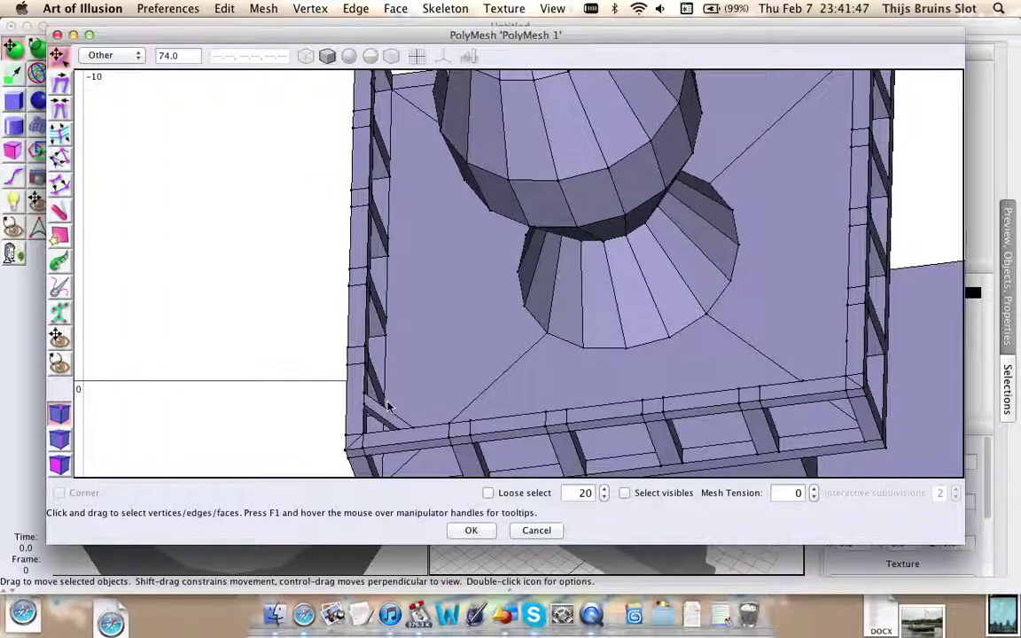
right_click_drag(486, 378, 513, 319)
right_click_drag(377, 288, 333, 261)
mouse_move(461, 340)
right_mouse_down()
mouse_move(463, 371)
mouse_move(384, 304)
mouse_move(392, 348)
mouse_move(250, 388)
mouse_move(446, 322)
mouse_move(463, 358)
right_mouse_up()
right_click_drag(517, 392, 388, 310)
- Select the small inner faces on the two top rails meeting at the balcony corner and delete both
scroll(388, 309, "up", 10)
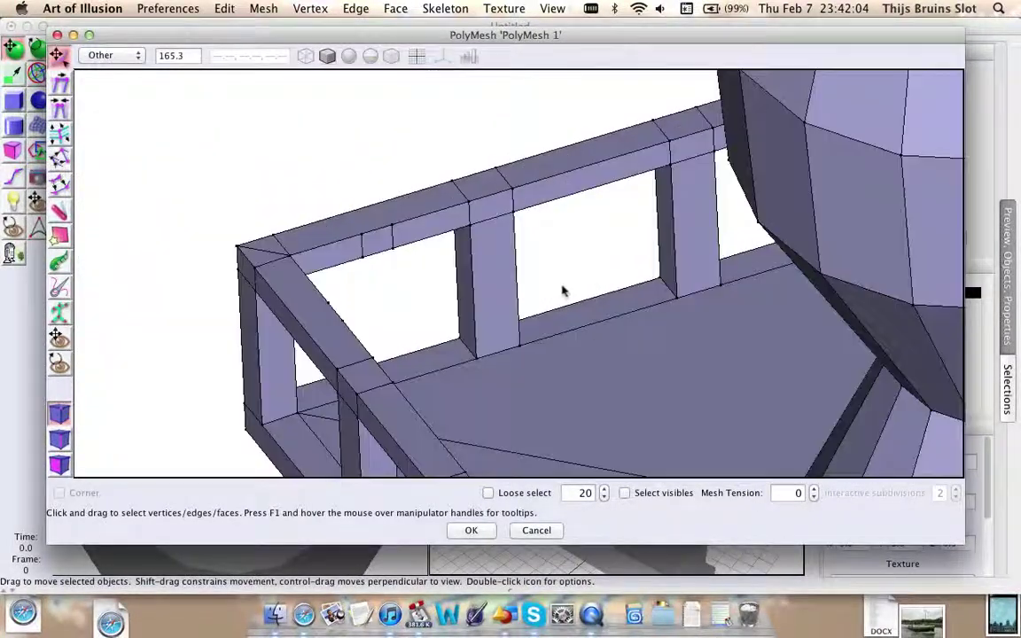
right_click_drag(562, 291, 471, 274)
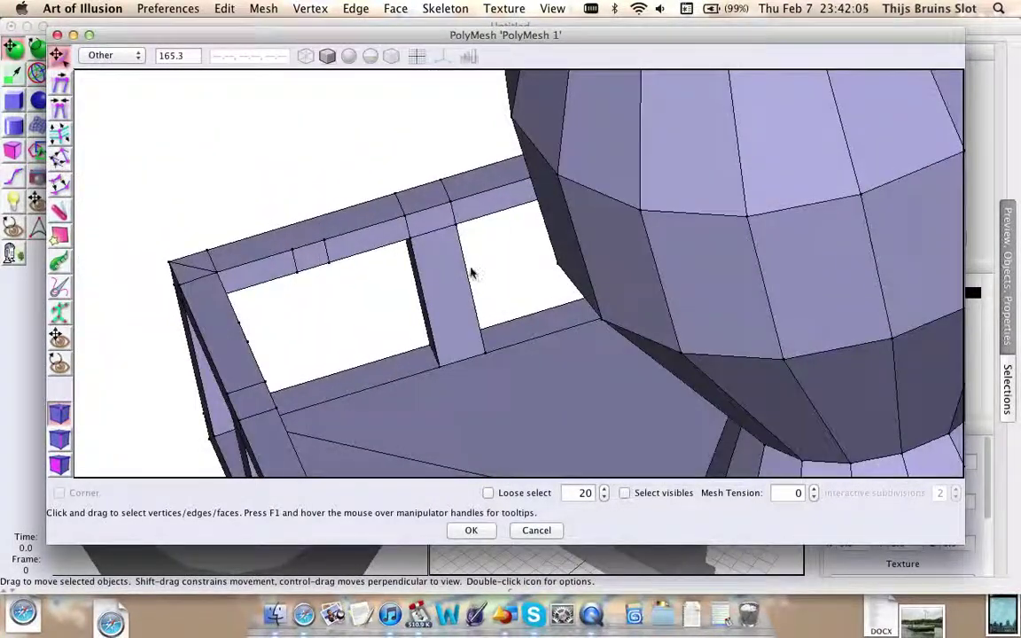
left_click(310, 257)
right_click_drag(472, 266, 343, 251)
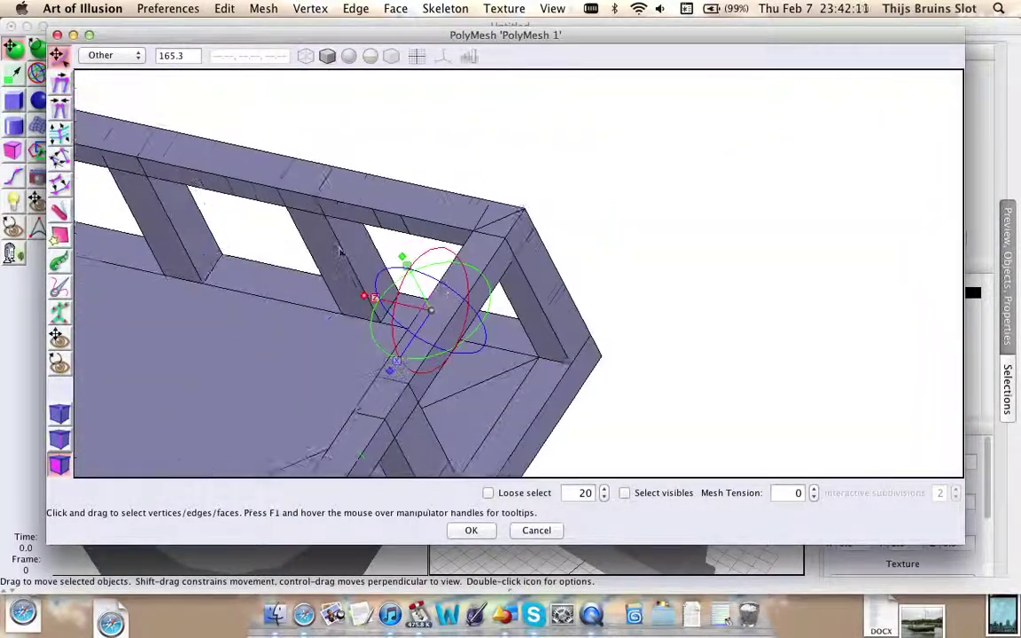
left_click(395, 225, "shift")
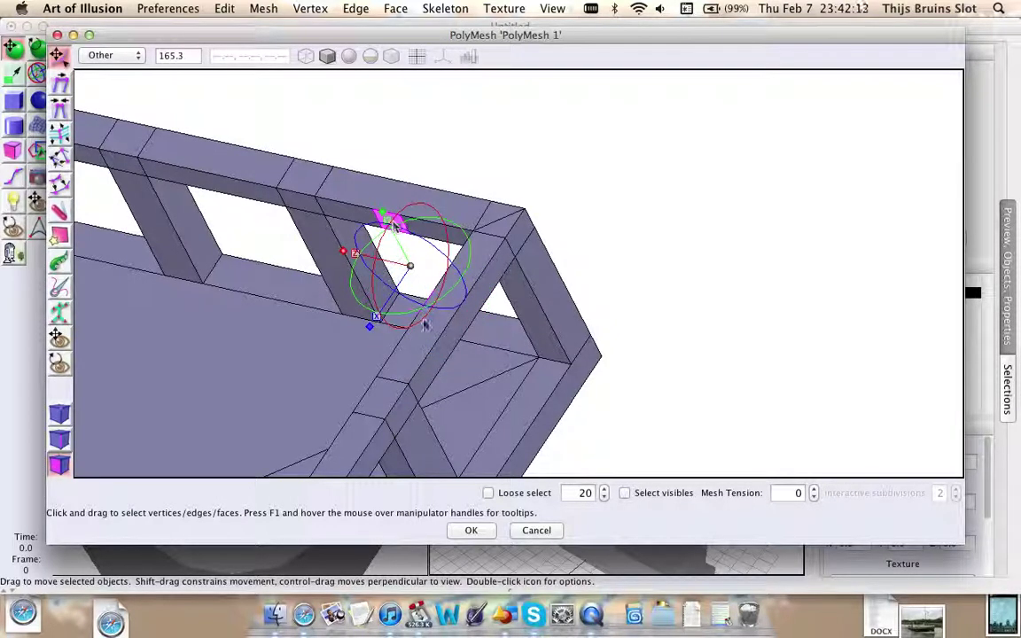
key("Delete")
- Bridge the two holes in the top rails with Join Boundaries, forming a diagonal brace across the balcony corner
right_click_drag(420, 255, 433, 254)
key("v")
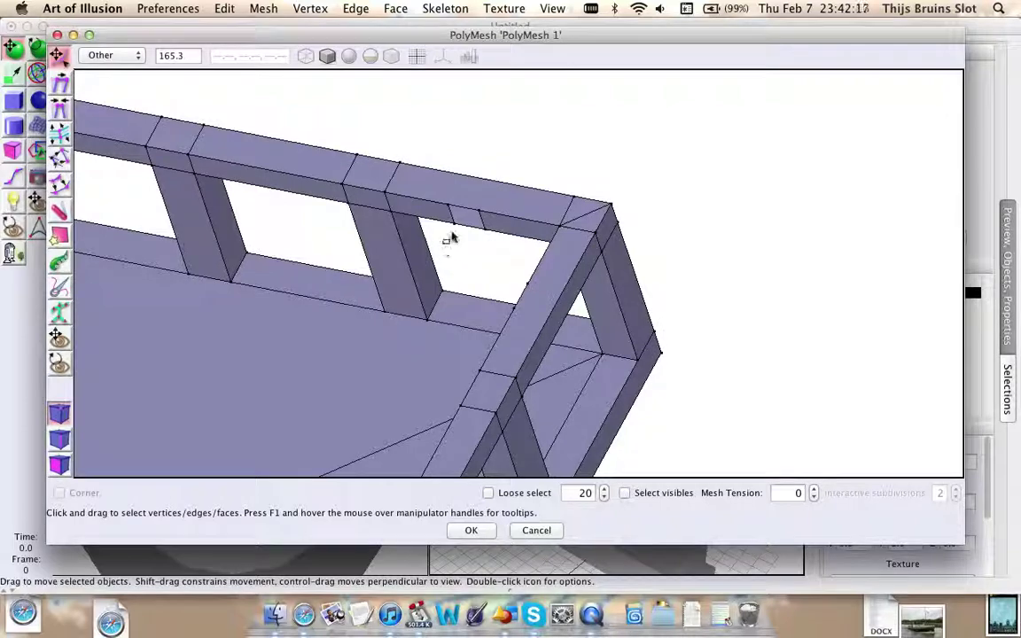
left_click(484, 228)
right_click_drag(483, 228, 452, 233)
right_click(513, 144)
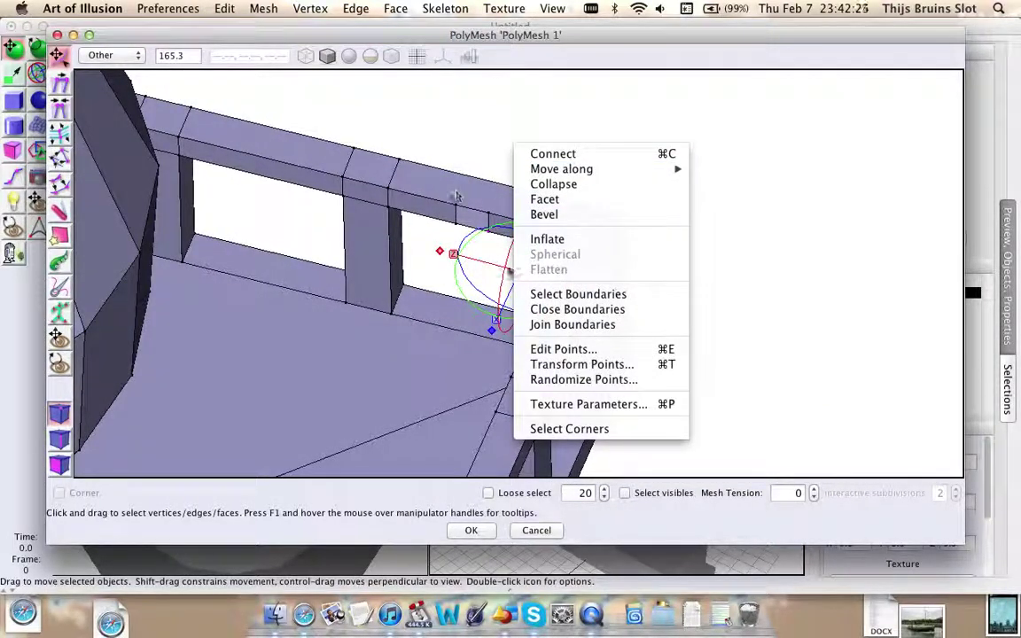
left_click(554, 326)
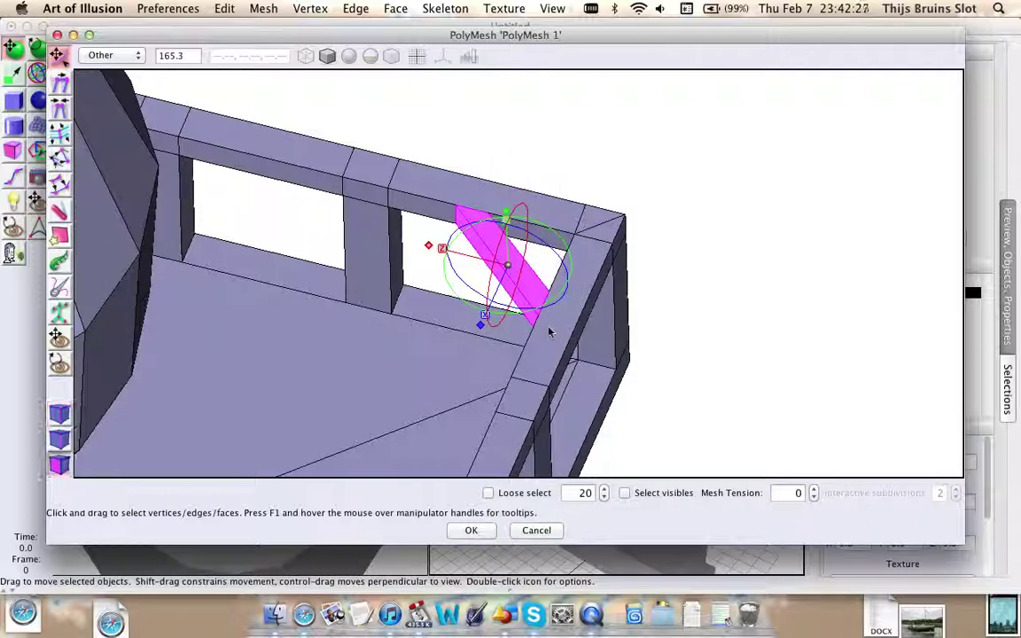
- Examine the new diagonal brace and the remaining balcony corners from different distances
scroll(533, 236, "down", 5)
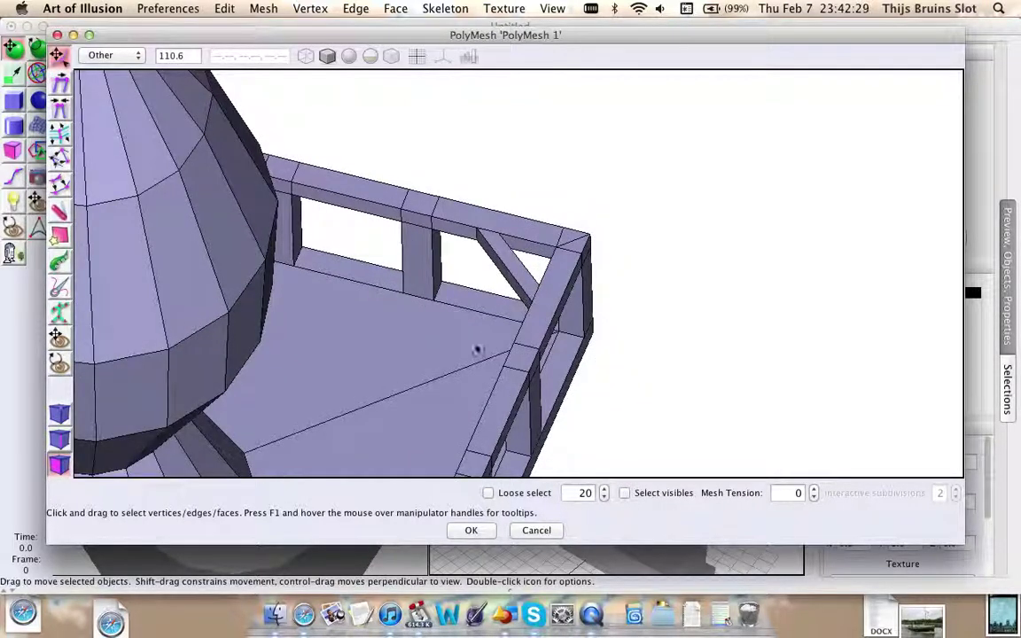
right_click_drag(502, 284, 793, 121)
right_click_drag(603, 417, 646, 221)
scroll(649, 255, "up", 3)
scroll(650, 256, "up", 3)
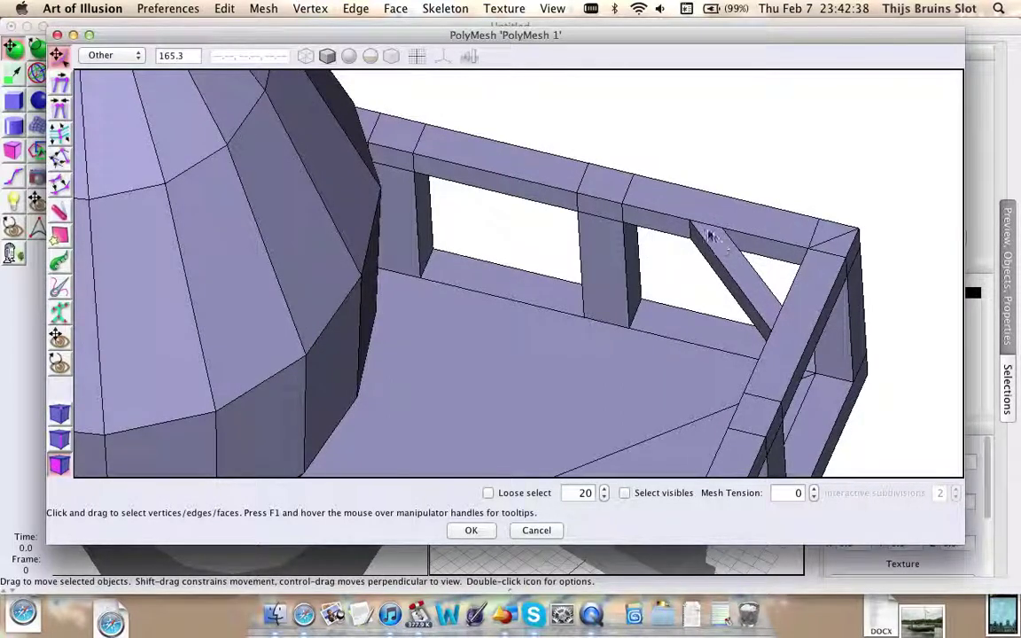
scroll(558, 326, "down", 5)
right_click_drag(556, 326, 803, 162)
right_click_drag(225, 319, 194, 364)
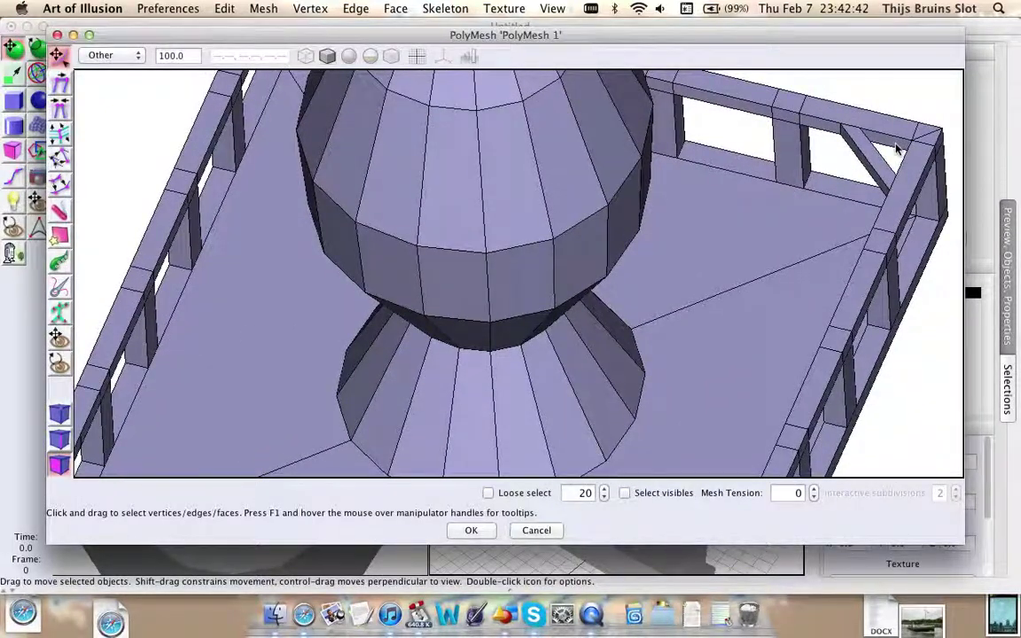
- Select the two adjacent inner top-rail faces meeting at another balcony corner and delete them
right_click_drag(297, 337, 730, 255)
middle_click_drag(729, 255, 696, 256)
scroll(452, 302, "up", 5)
right_click_drag(367, 311, 593, 242)
left_click(443, 302)
middle_click_drag(593, 306, 323, 208)
scroll(310, 204, "up", 4)
right_click_drag(289, 201, 540, 189)
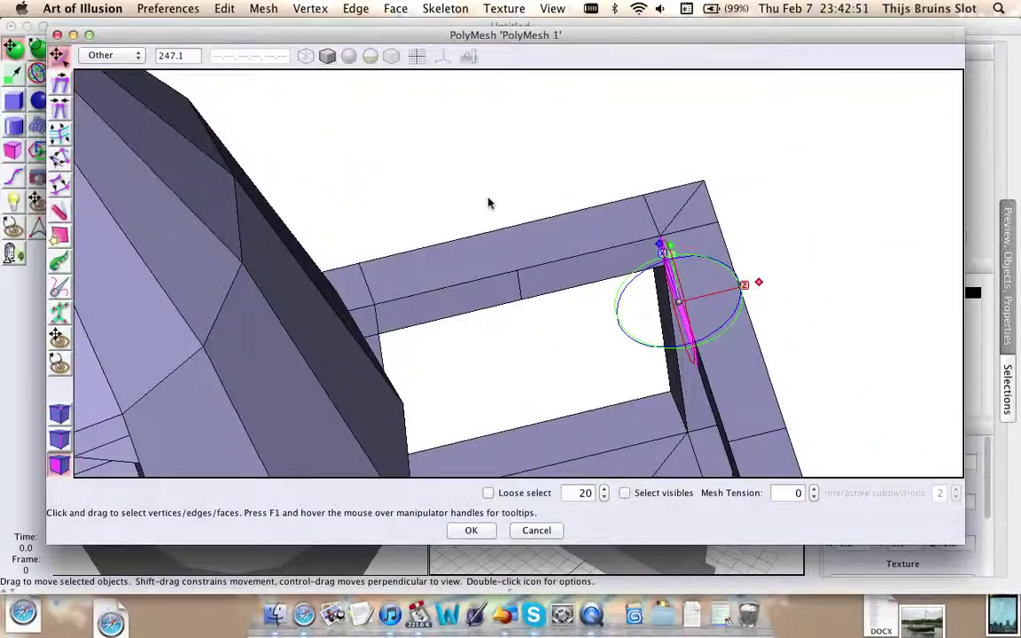
middle_click_drag(487, 203, 490, 173)
scroll(632, 248, "up", 3)
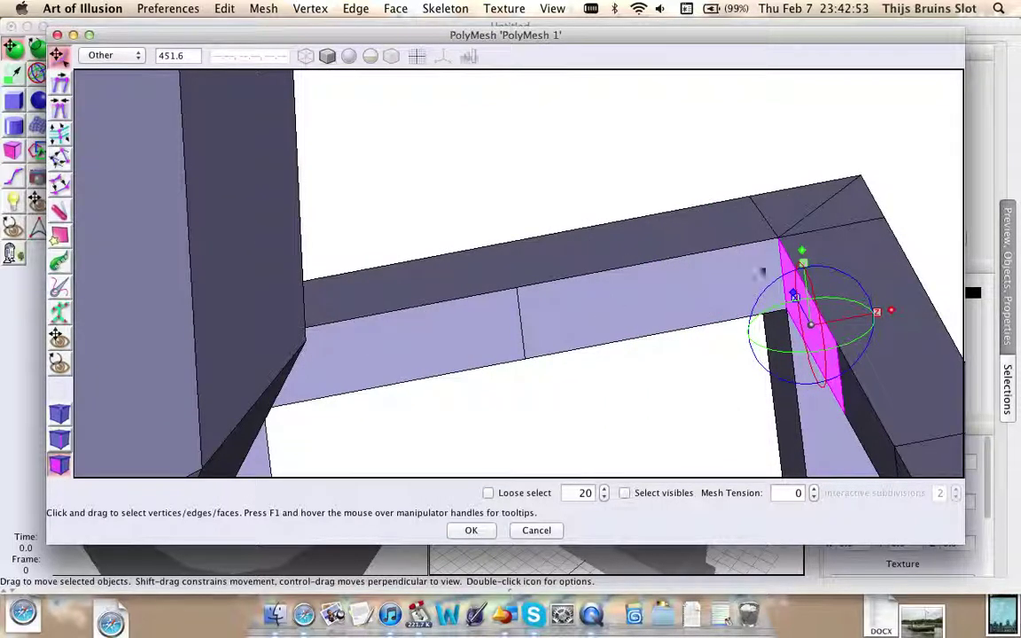
left_click(647, 308, "shift")
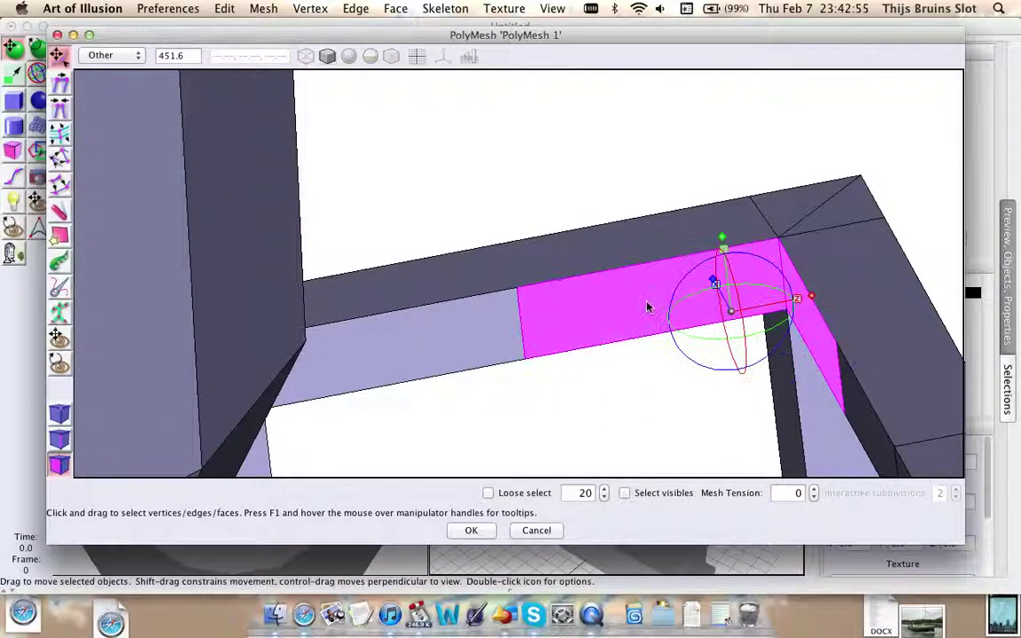
right_click_drag(676, 264, 648, 303)
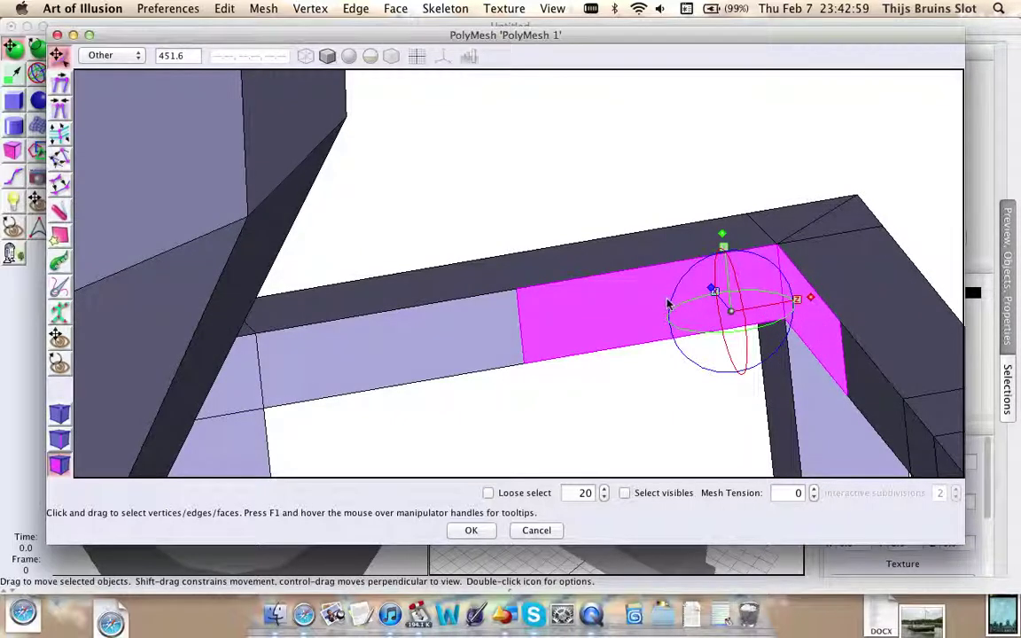
key("Delete")
- Select the boundary edges of the resulting corner hole and fill it with Close Boundaries
right_click(637, 188)
left_click(613, 180)
key("e")
right_click(608, 162)
left_click(700, 353)
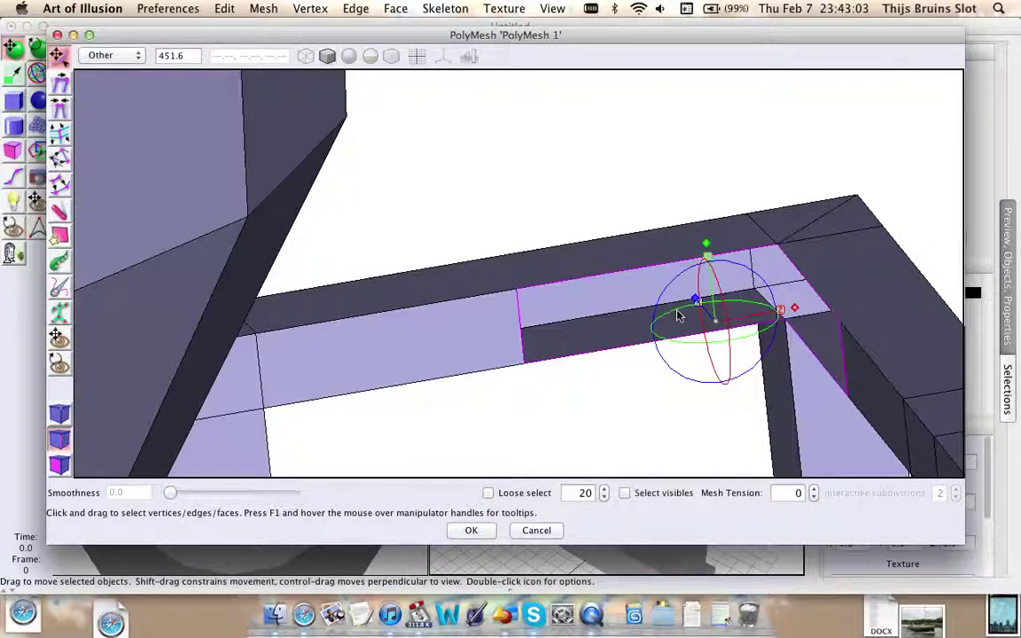
right_click(586, 156)
left_click(666, 362)
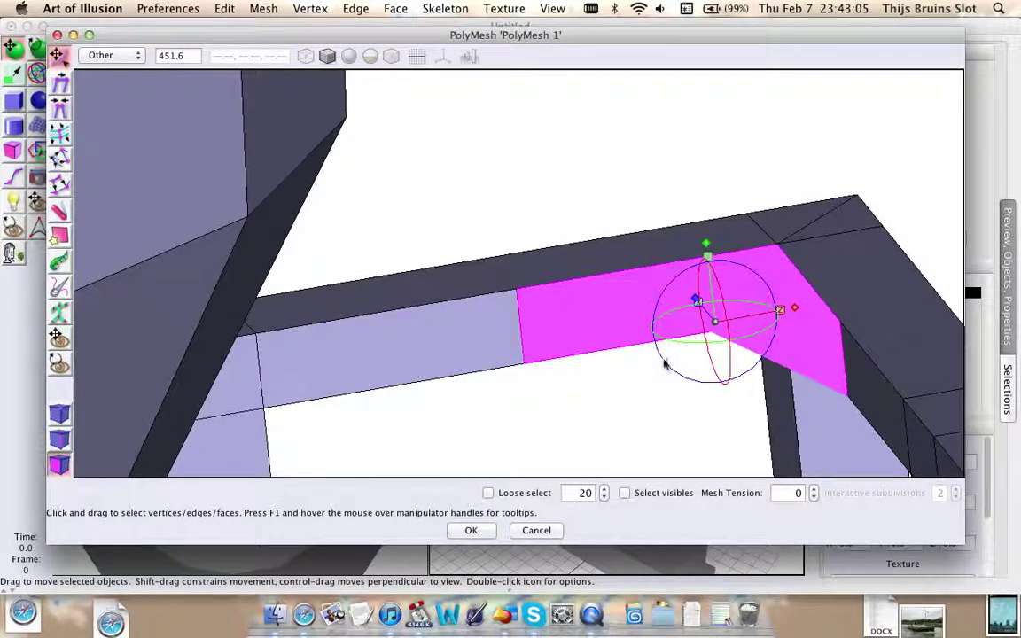
left_click(594, 190)
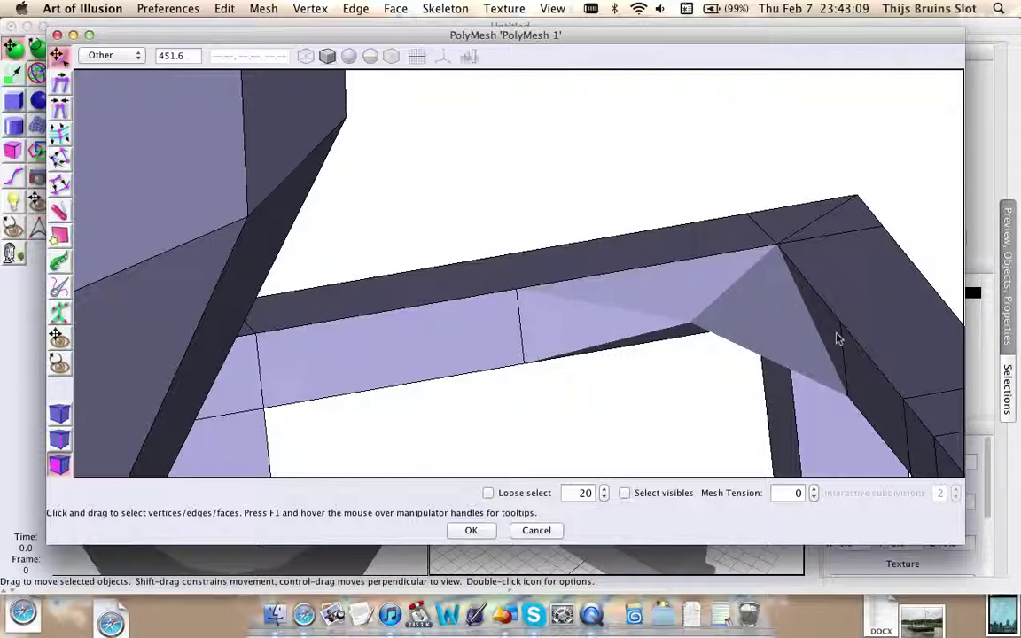
- Connect the two lower outer vertices of the new corner face with an edge
middle_click_drag(820, 321, 772, 313)
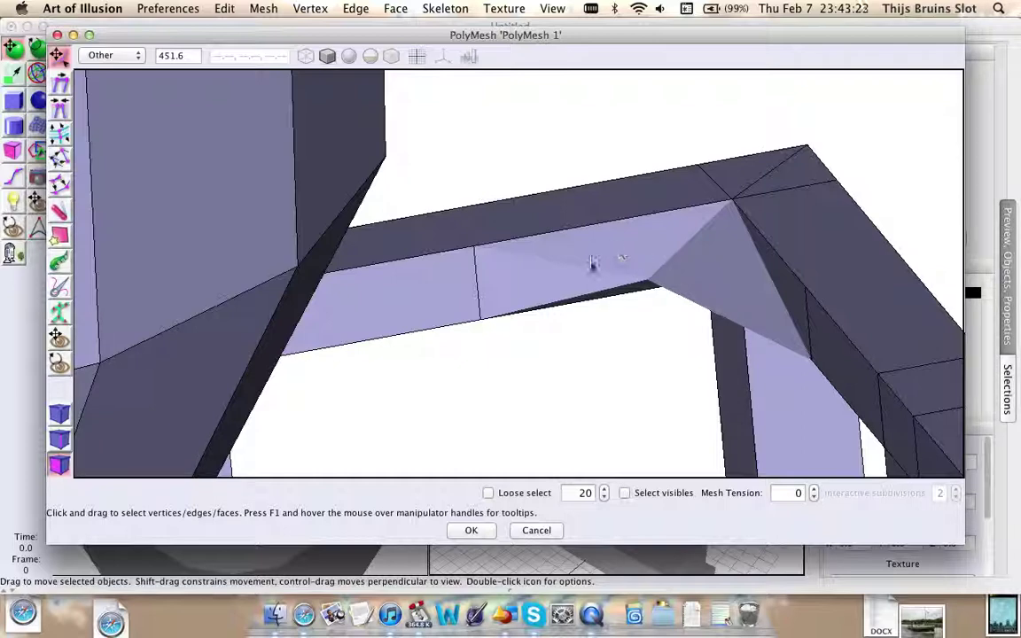
left_click(59, 414)
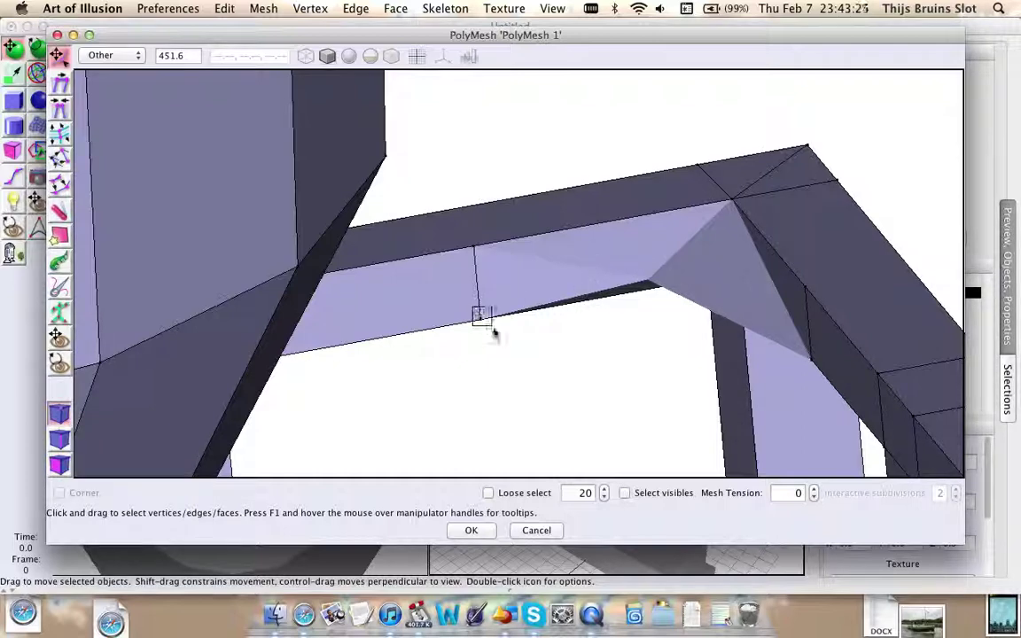
left_click(493, 331)
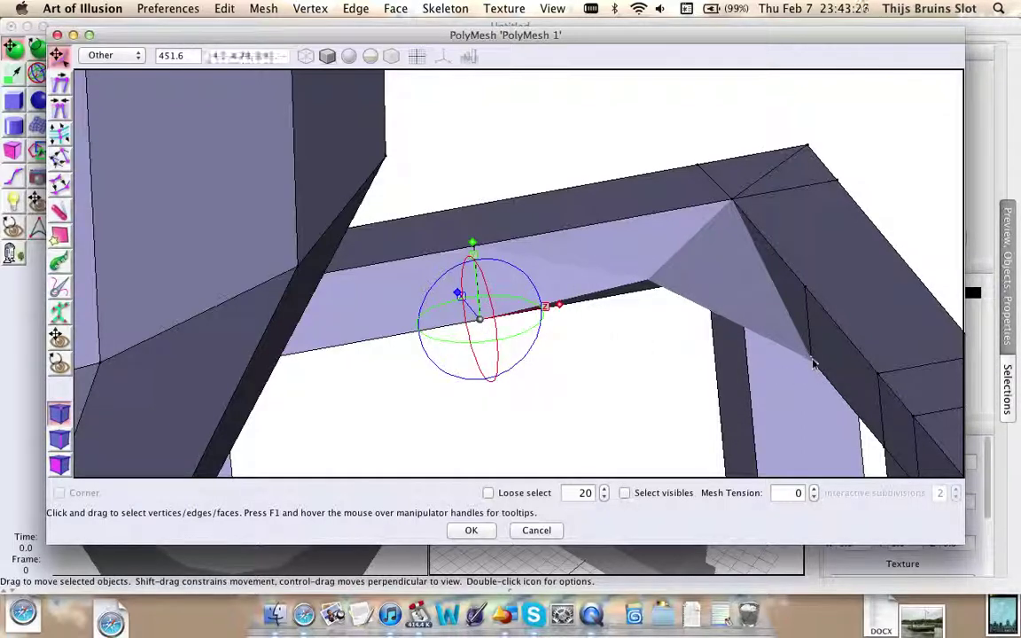
left_click(814, 364, "shift")
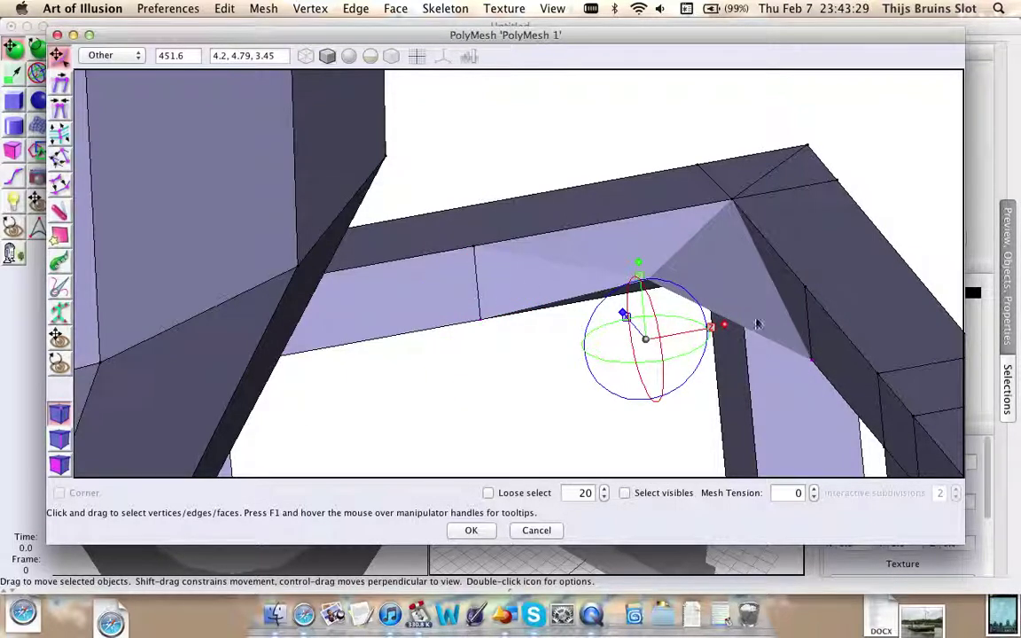
middle_click_drag(758, 324, 738, 303)
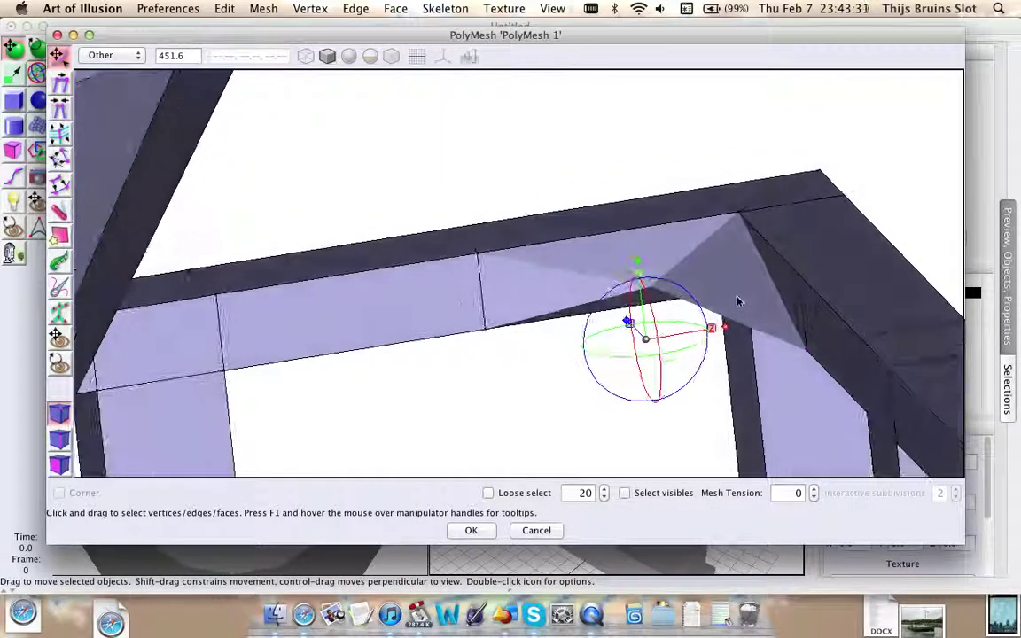
right_click_drag(737, 303, 773, 334)
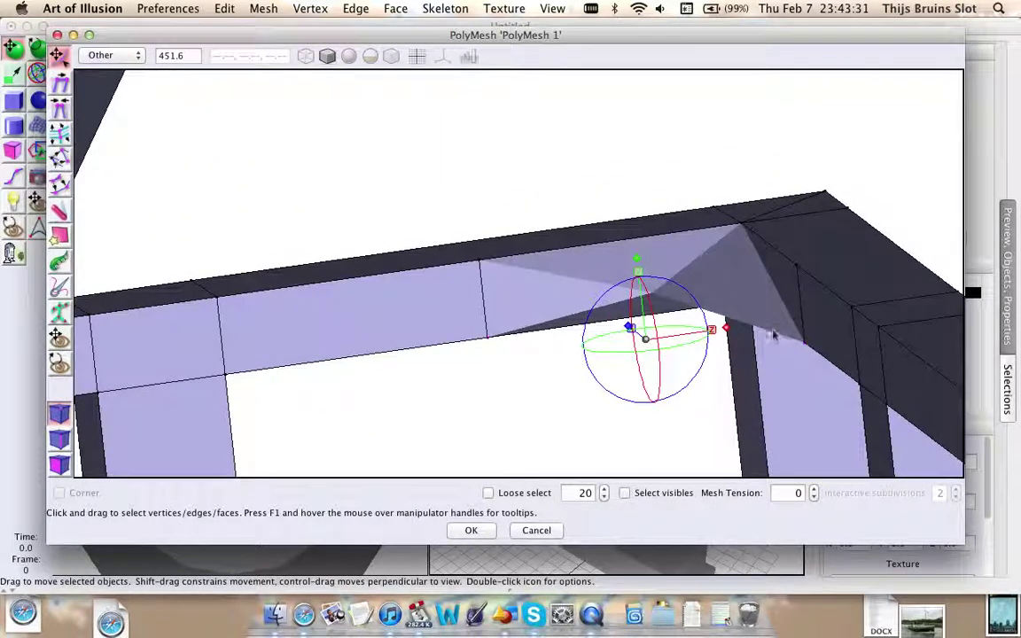
left_click(263, 8)
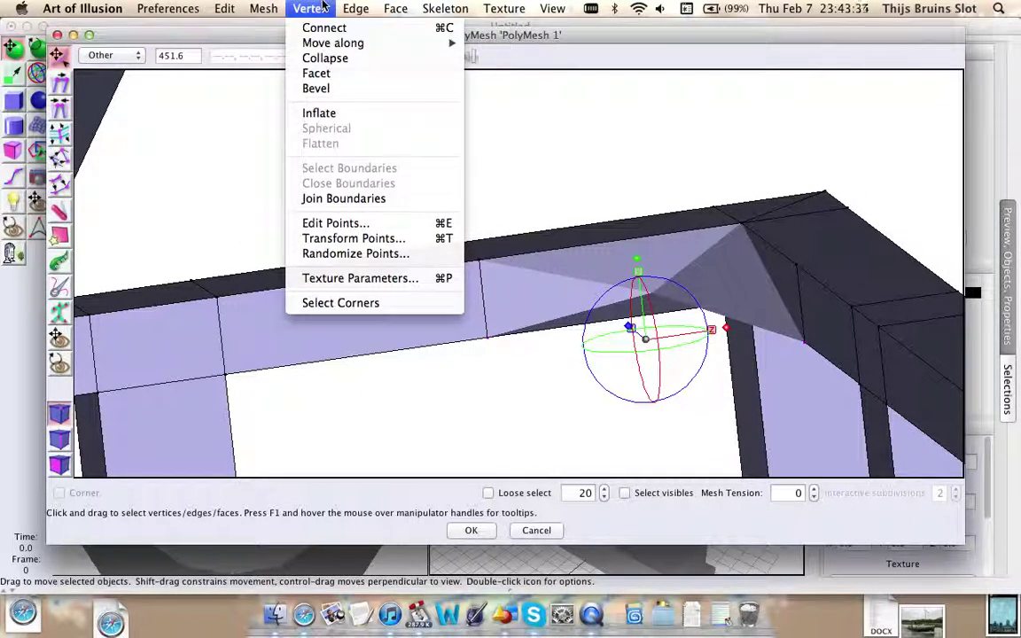
left_click(325, 28)
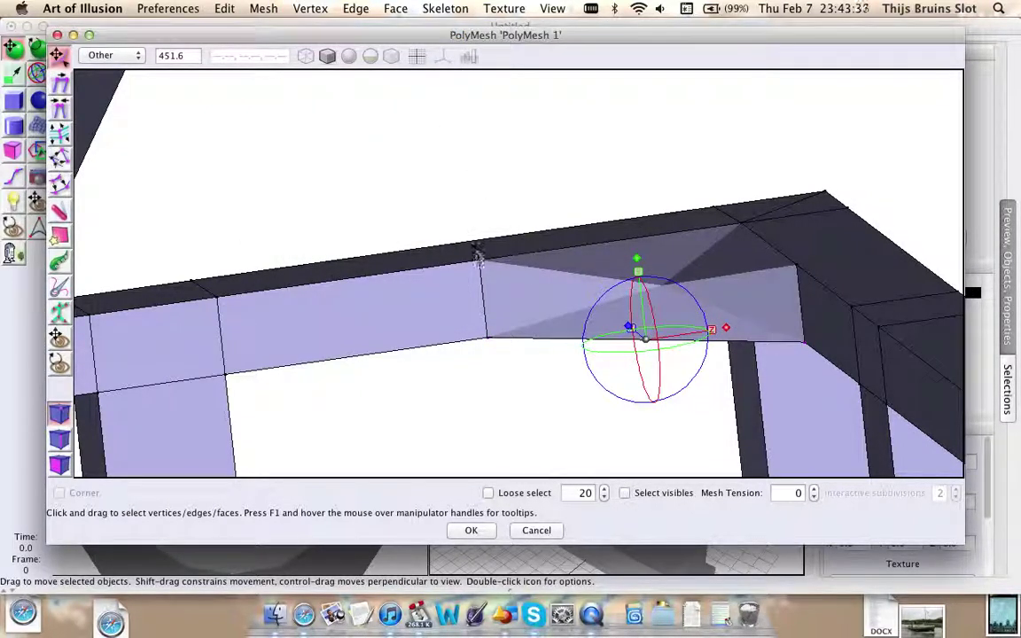
- Connect the two upper outer vertices of the new corner face with an edge
left_click(477, 257)
left_click(793, 266, "shift")
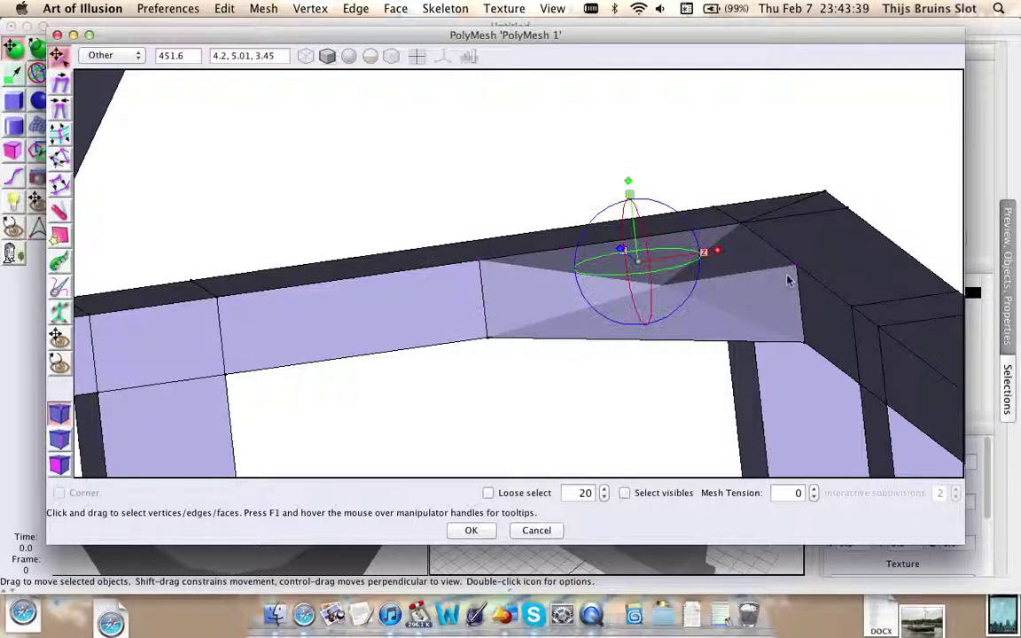
key("super+k")
- Return to the braced corner and delete the inner faces around the triangular opening between brace and top rails
middle_click_drag(794, 232, 767, 267)
right_click_drag(618, 185, 771, 96)
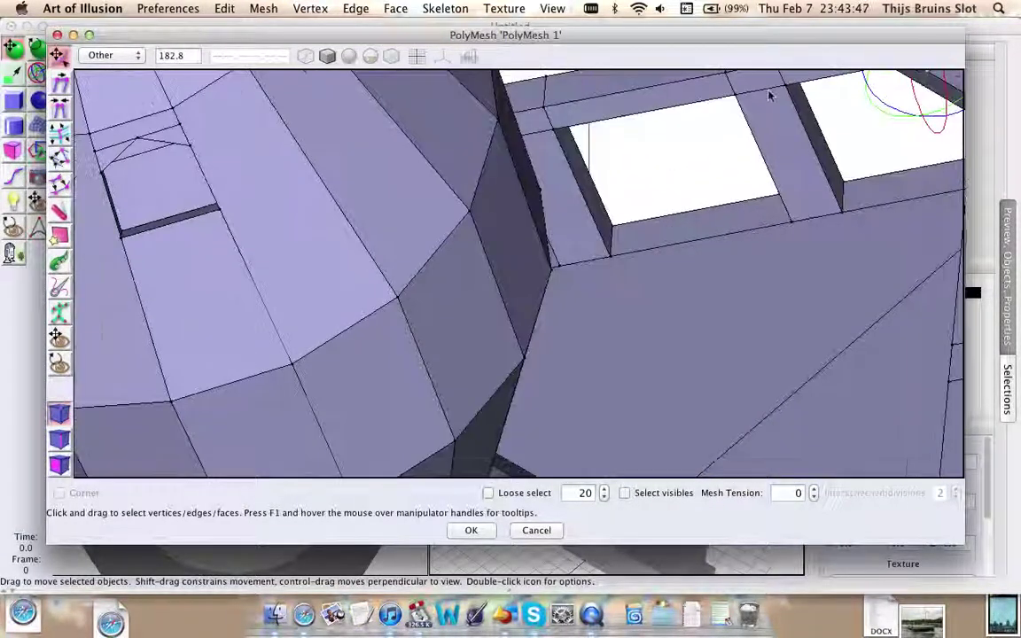
scroll(390, 285, "down", 6)
right_click_drag(390, 285, 857, 109)
right_click_drag(671, 187, 649, 147)
right_click_drag(475, 470, 588, 261)
scroll(588, 263, "up", 8)
left_click(60, 466)
left_click(762, 266)
right_click_drag(762, 266, 644, 286)
scroll(645, 286, "up", 4)
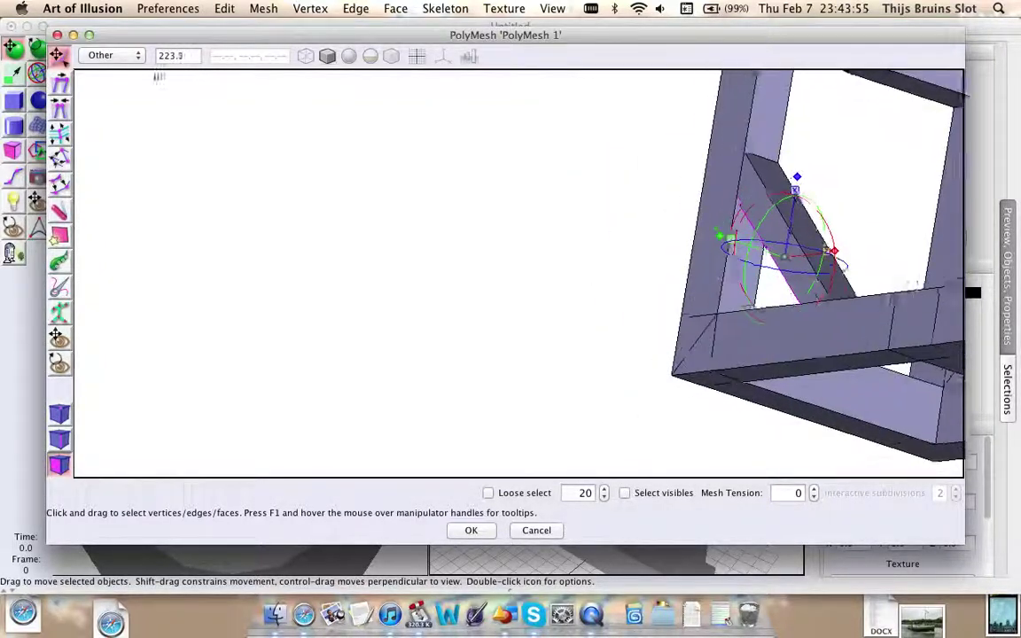
left_click(805, 300)
right_click_drag(374, 258, 510, 164)
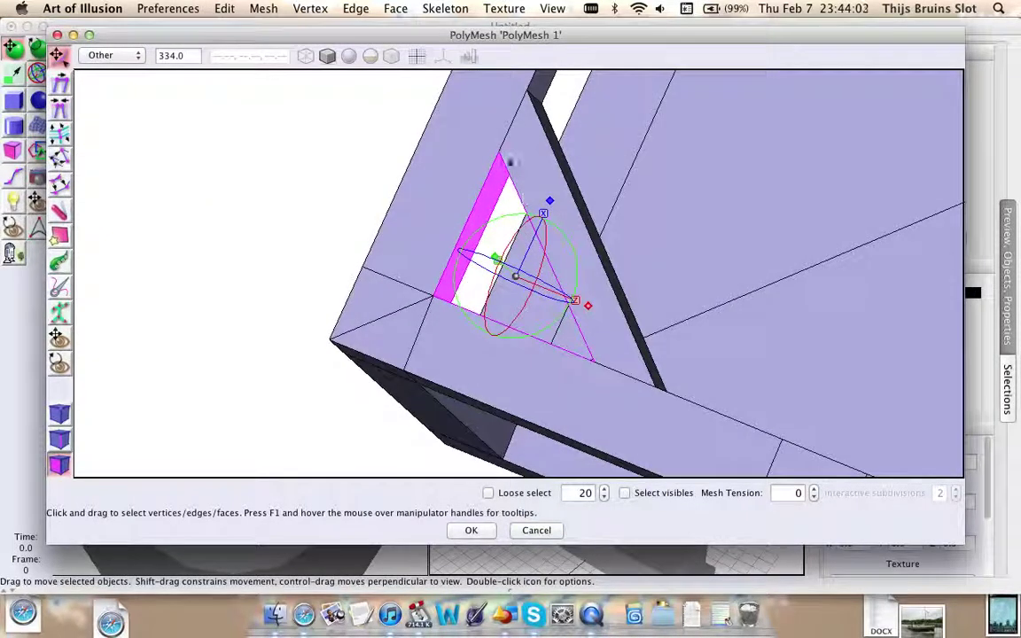
middle_click_drag(502, 323, 512, 303)
left_click(512, 300)
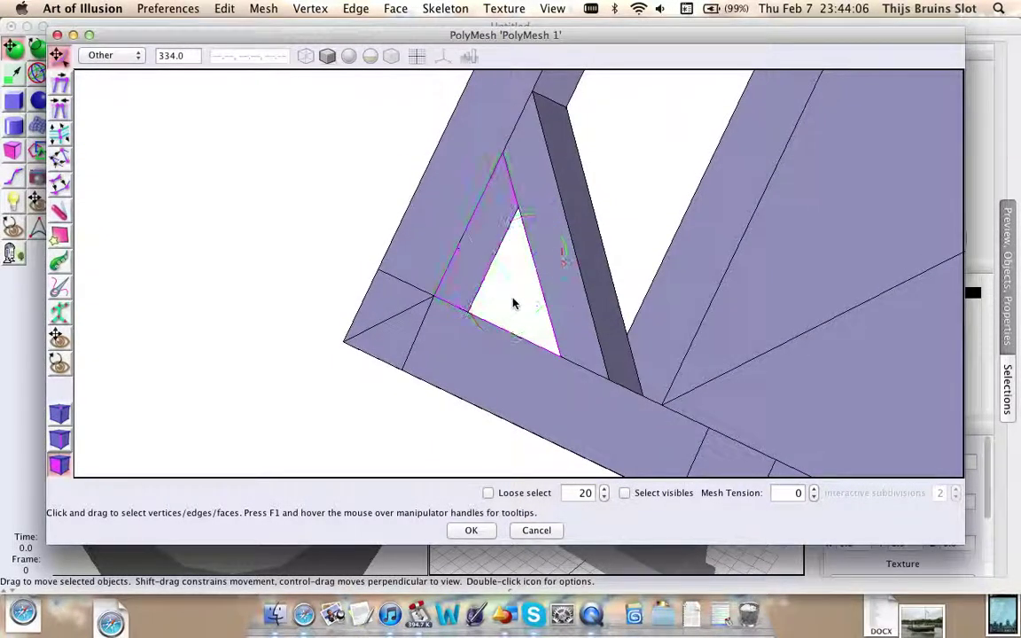
- Select the boundary edges of the triangular opening beside the brace and fill it with Close Boundaries
right_click(345, 215)
left_click(329, 215)
key("e")
right_click(327, 185)
left_click(388, 376)
right_click(313, 223)
left_click(374, 426)
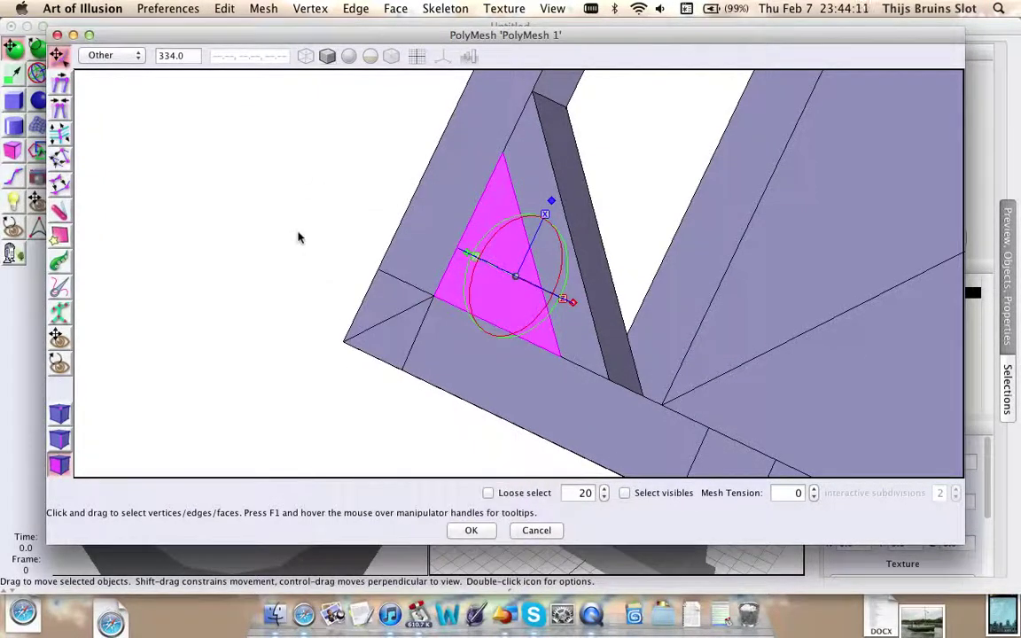
middle_click_drag(300, 237, 319, 228)
left_click(321, 227)
key("e")
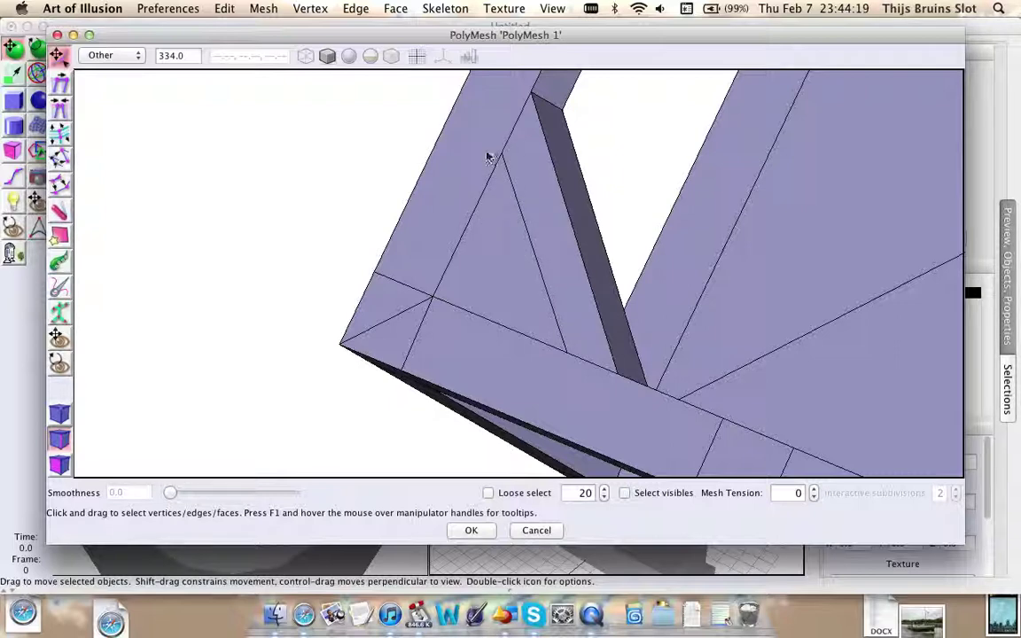
scroll(535, 250, "down", 1)
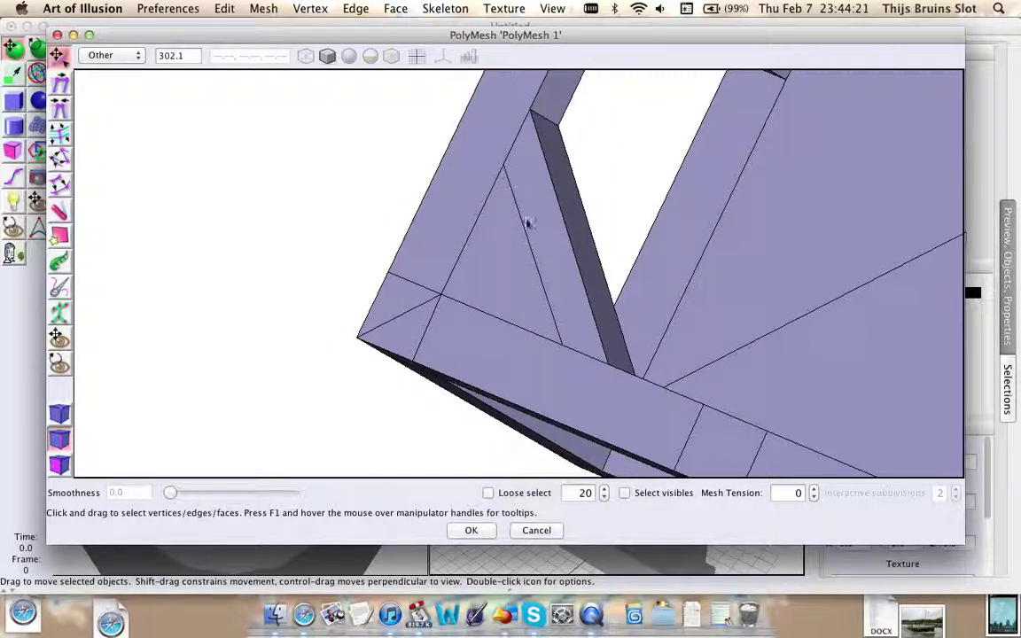
scroll(541, 244, "down", 2)
right_click_drag(555, 264, 453, 348)
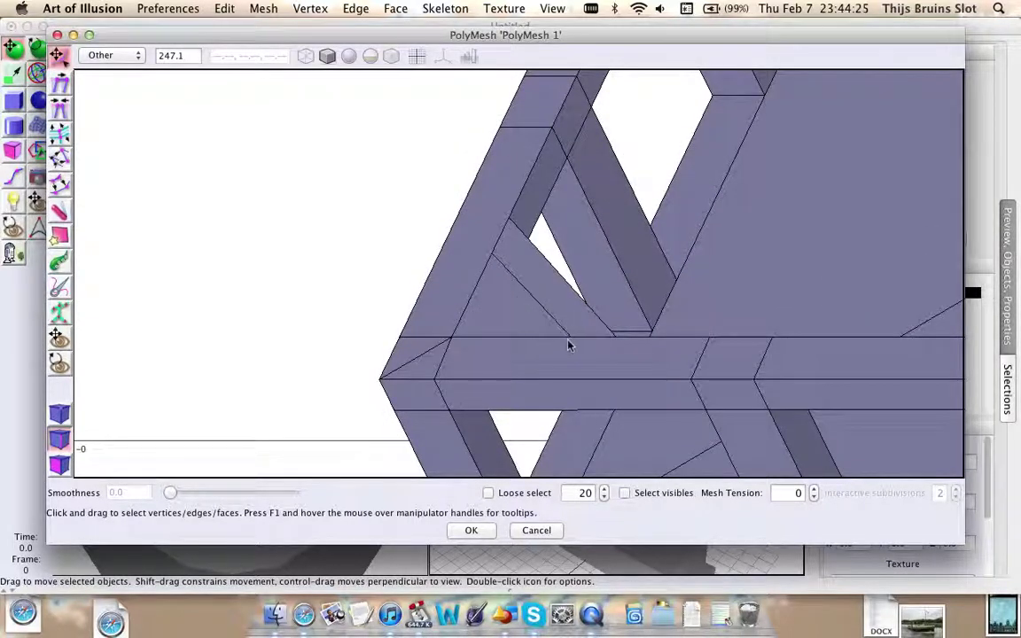
key("f")
left_click(475, 258)
left_click(514, 312, "shift")
left_click(561, 303, "shift")
middle_click_drag(293, 203, 338, 236)
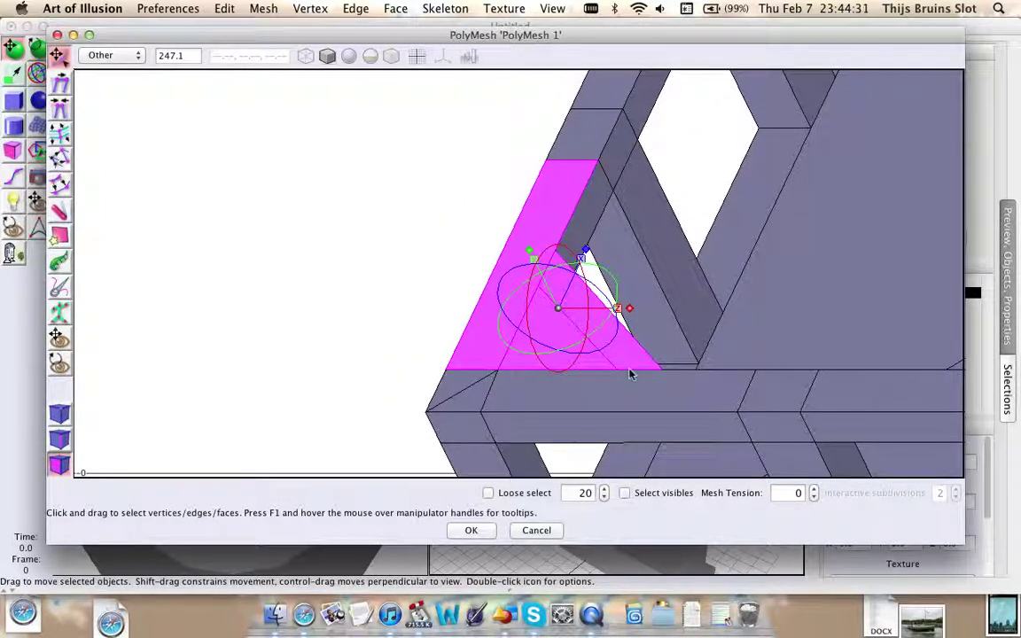
left_click(571, 391, "shift")
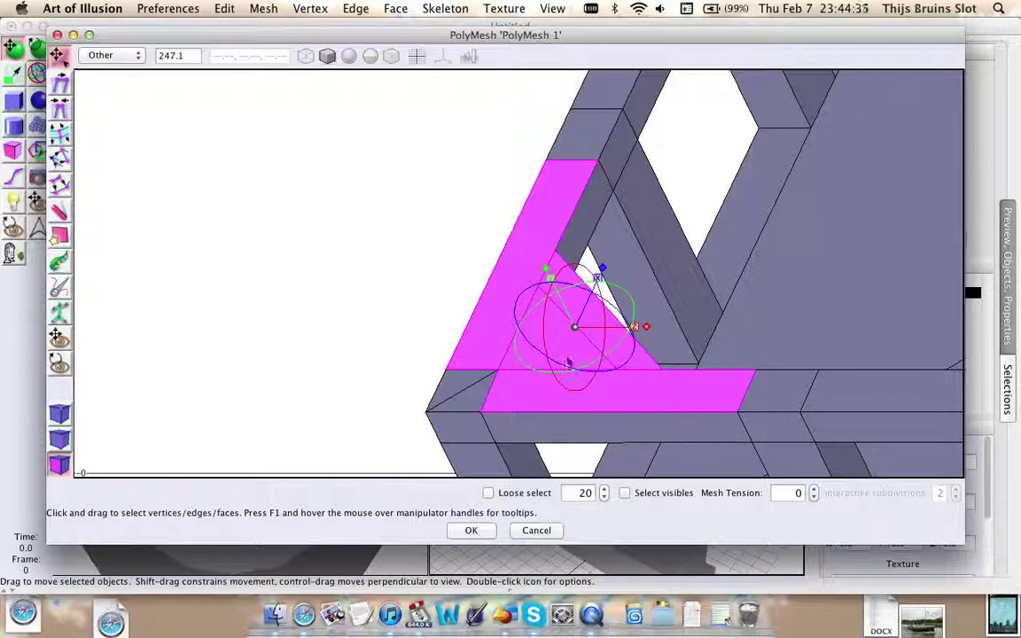
scroll(404, 316, "up", 3)
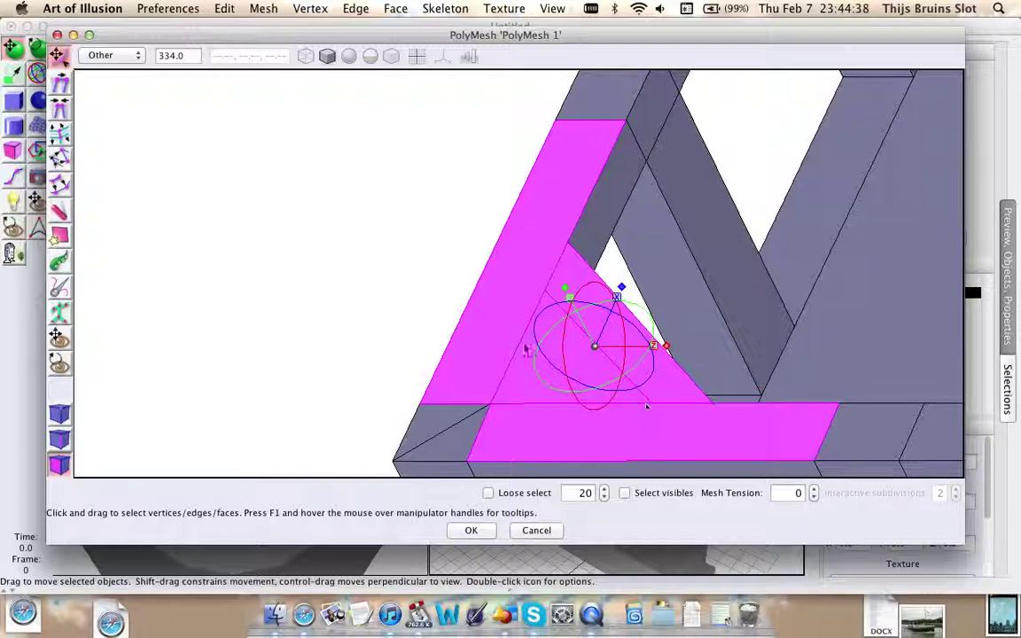
left_click(389, 292)
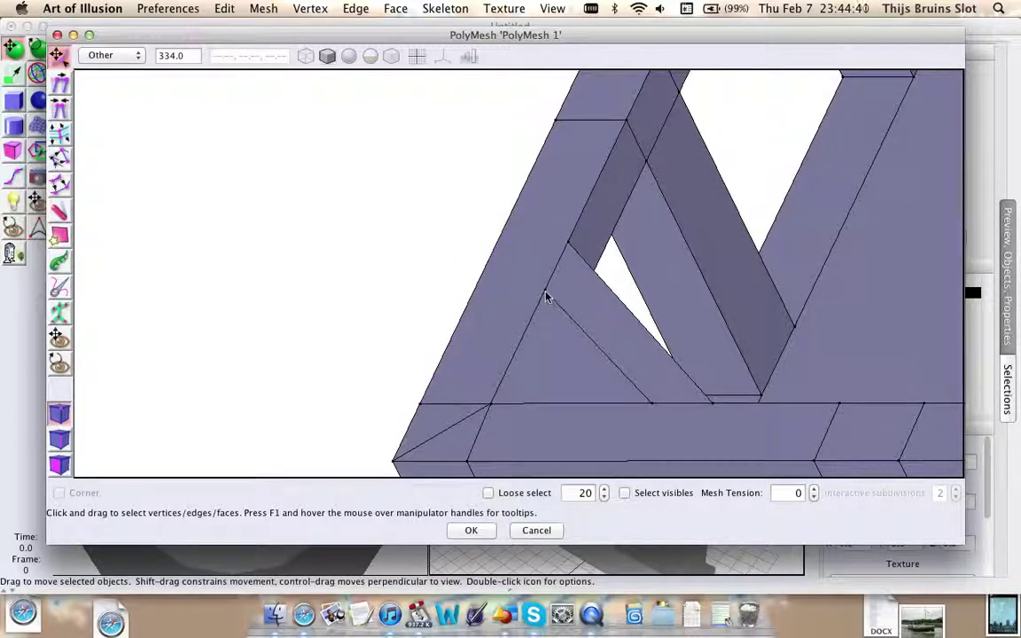
- Delete the two vertices at the ends of the brace's inner edge on the corner's top face, together with their adjoining faces
left_click(544, 293)
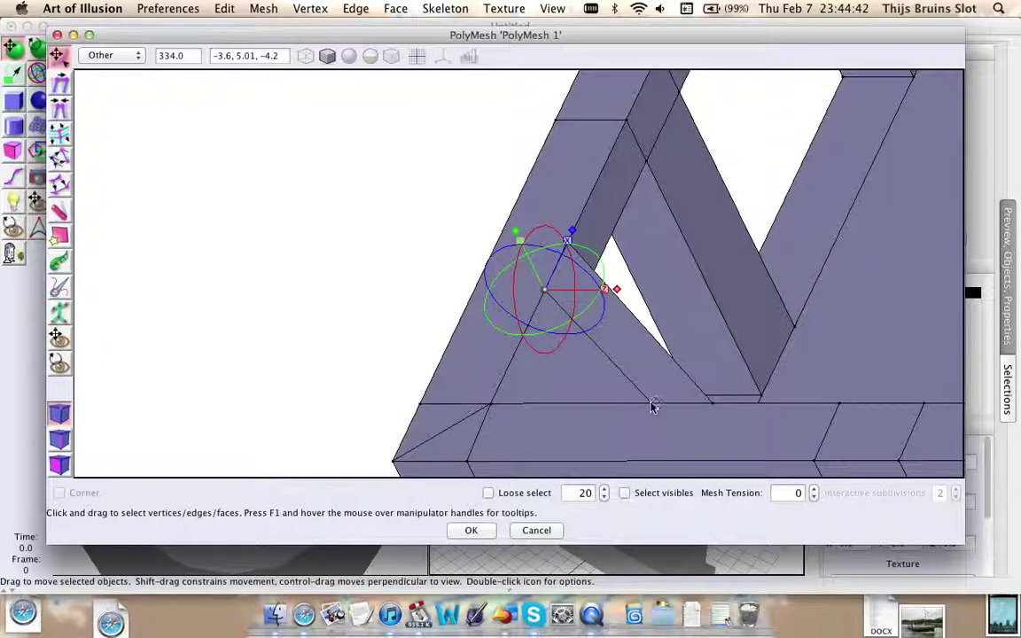
left_click(652, 406, "shift")
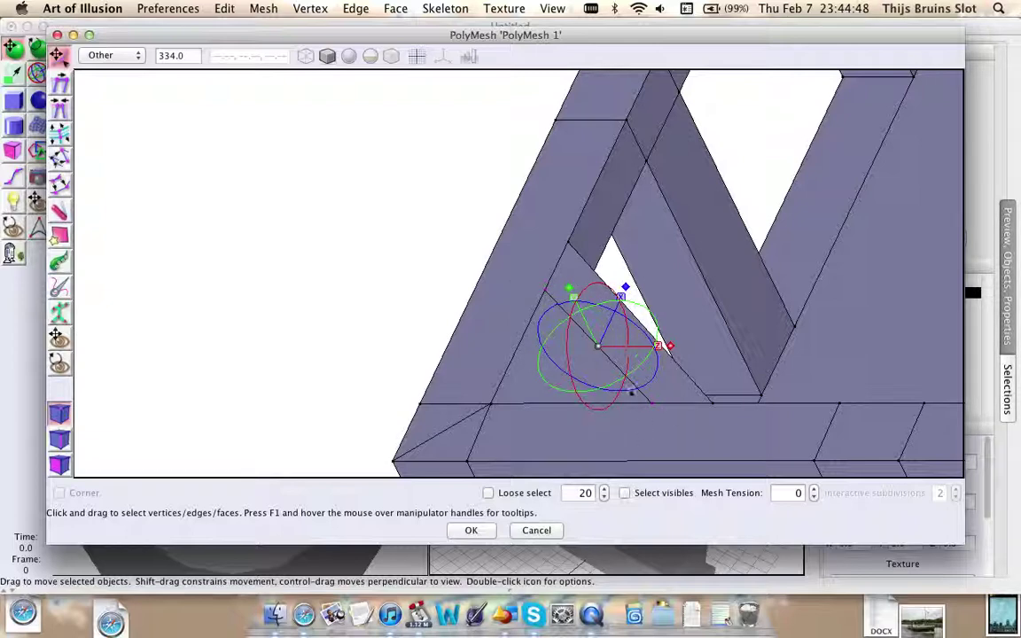
key("Delete")
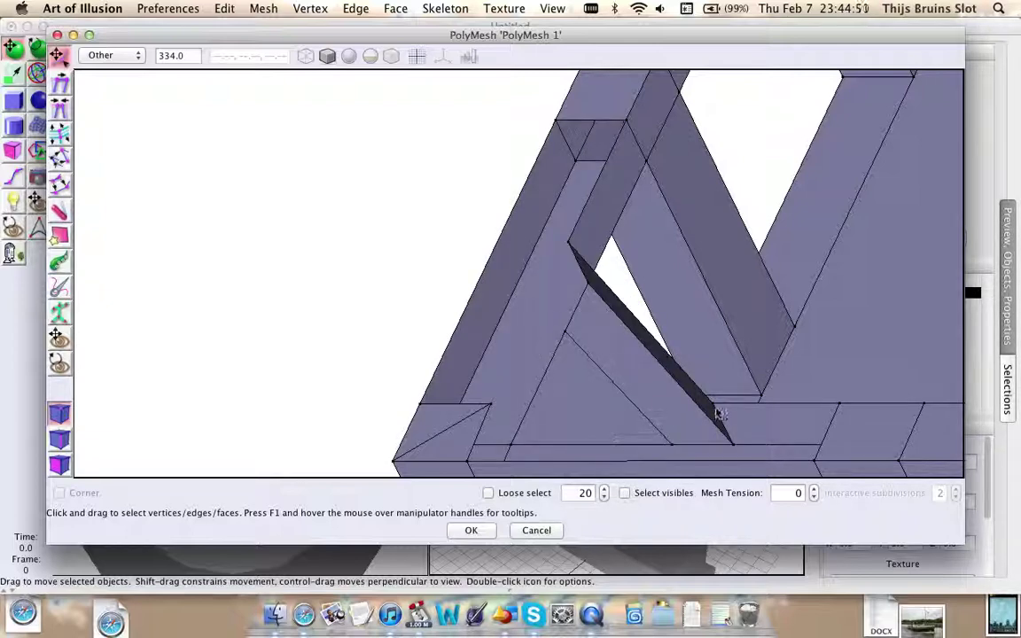
- Select the boundary edges of the opened corner top and fill the opening with Close Boundaries
right_click_drag(482, 278, 358, 242)
scroll(359, 242, "up", 3)
scroll(363, 243, "down", 10)
middle_click_drag(363, 244, 369, 218)
scroll(316, 289, "up", 2)
right_click(290, 272)
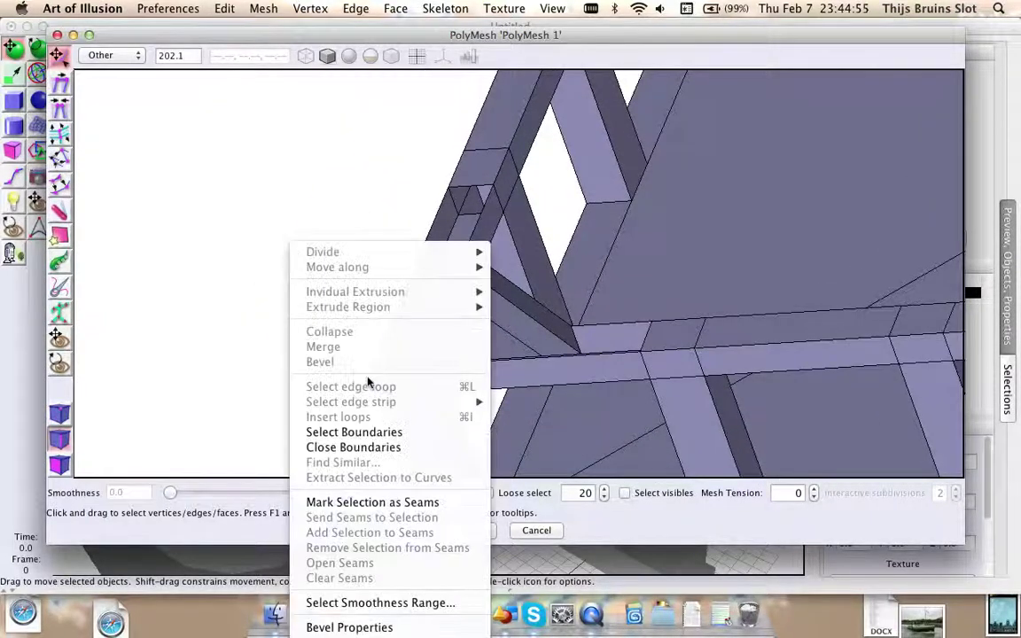
left_click(390, 434)
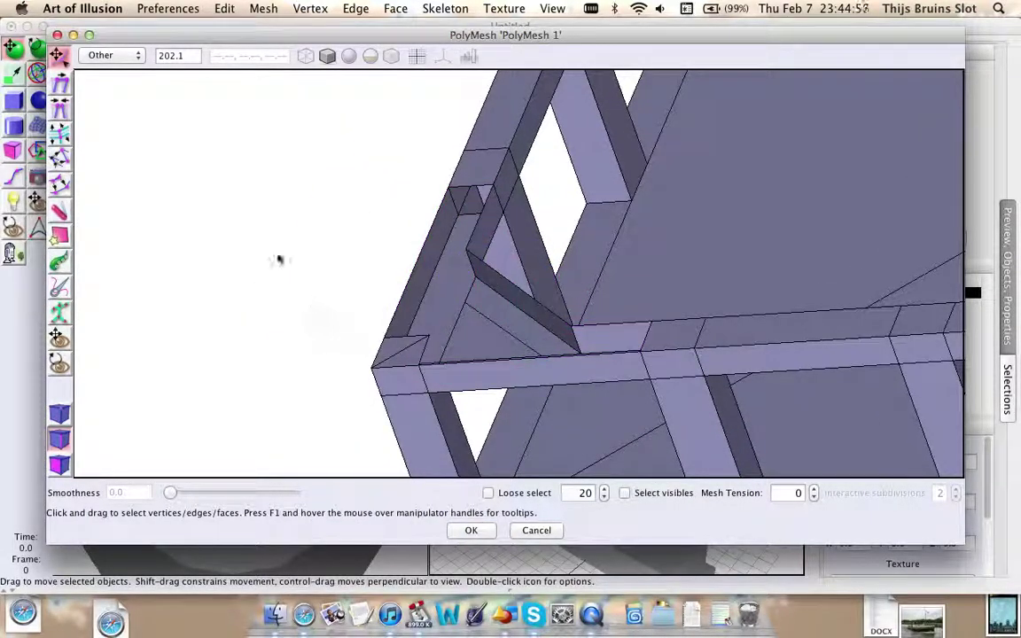
right_click(279, 260)
left_click(337, 423)
right_click(276, 235)
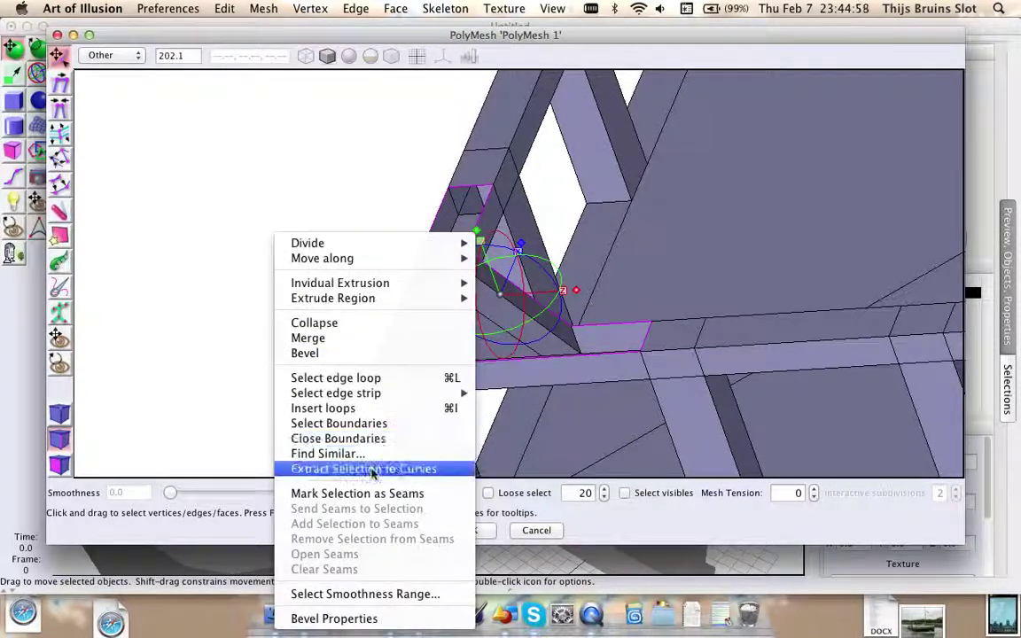
left_click(365, 441)
left_click(456, 279)
left_click(352, 219)
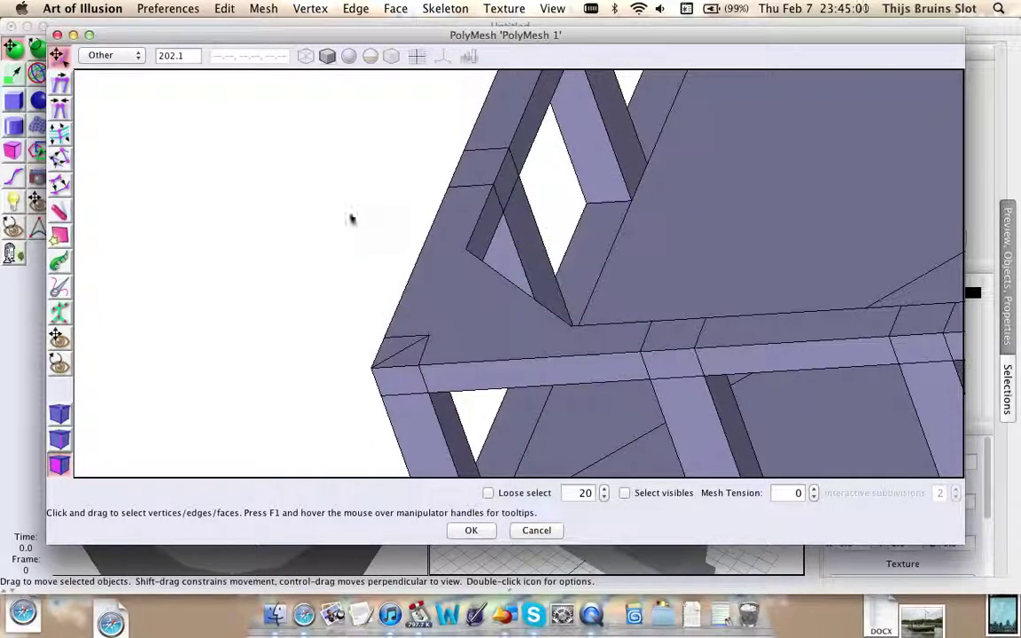
- Connect the inner rail corner vertex to both ends of the brace on the new top face
scroll(351, 222, "up", 3)
key("v")
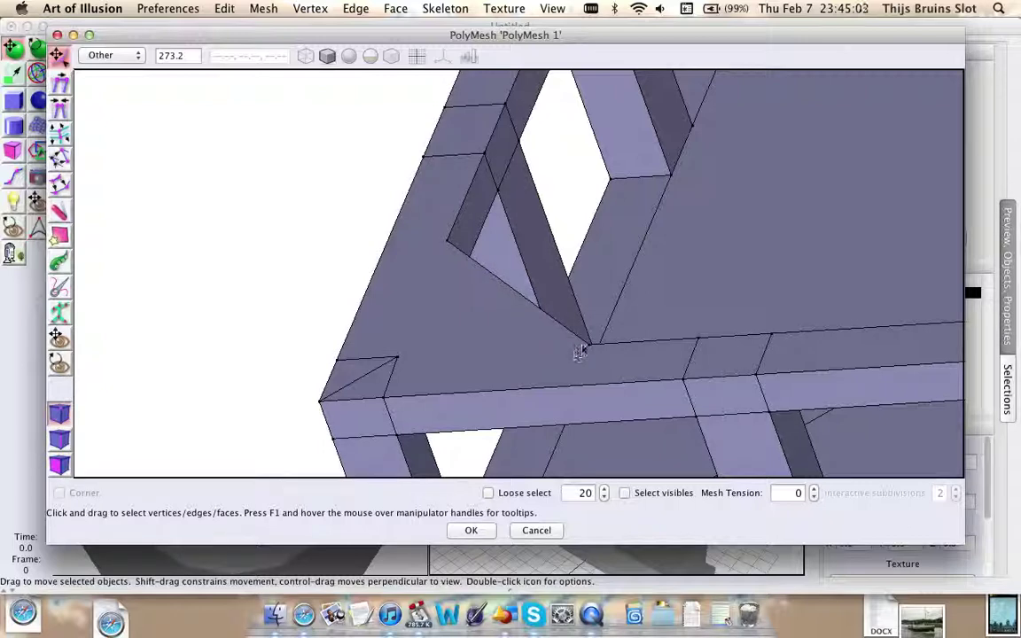
left_click(590, 346)
mouse_move(391, 352)
left_mouse_down("shift")
mouse_move(414, 370)
mouse_move(409, 362)
left_mouse_up("shift")
key("super+j")
left_click(271, 263)
left_click(443, 246)
key("super+j")
left_click(260, 308)
scroll(499, 350, "down", 6)
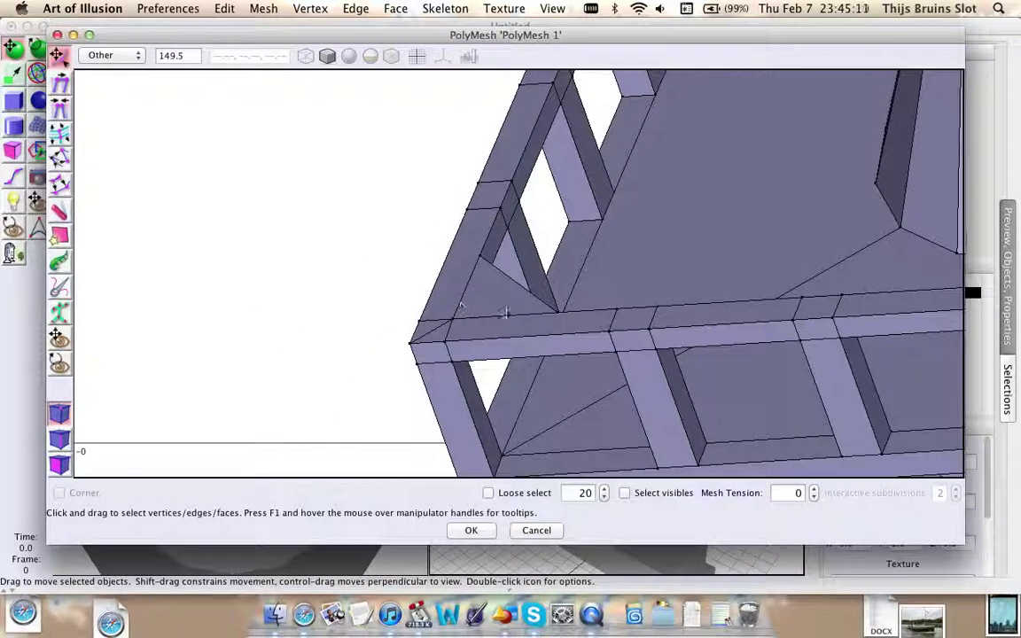
- Examine the railing corners and the tower above the deck from several angles
middle_click_drag(534, 294, 472, 334)
right_click_drag(473, 336, 472, 314)
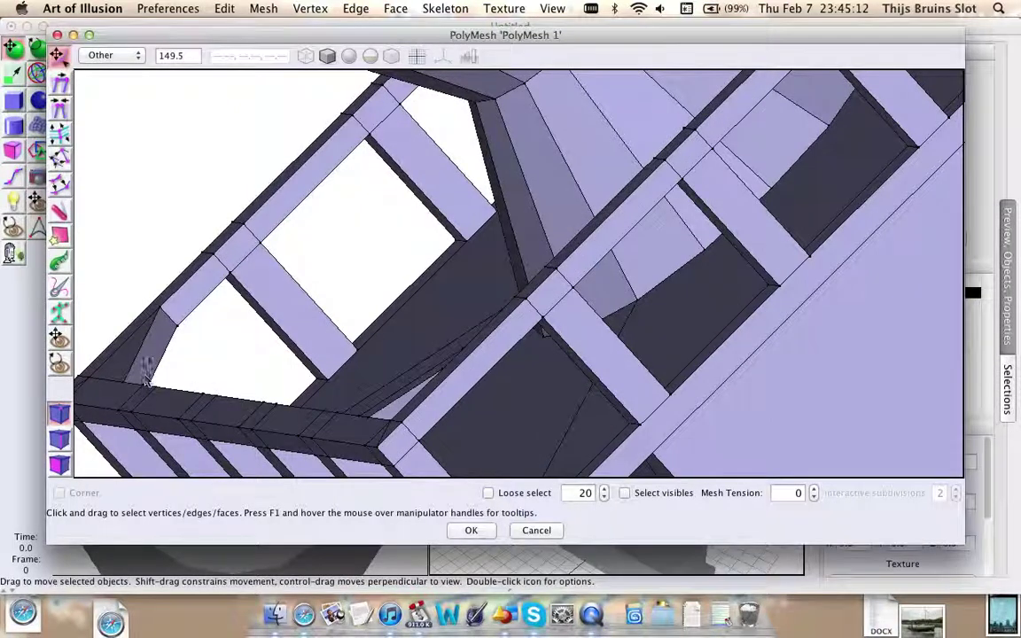
scroll(444, 299, "down", 3)
right_click_drag(414, 270, 341, 231)
scroll(653, 249, "down", 2)
middle_click_drag(653, 249, 609, 230)
right_click_drag(608, 231, 725, 275)
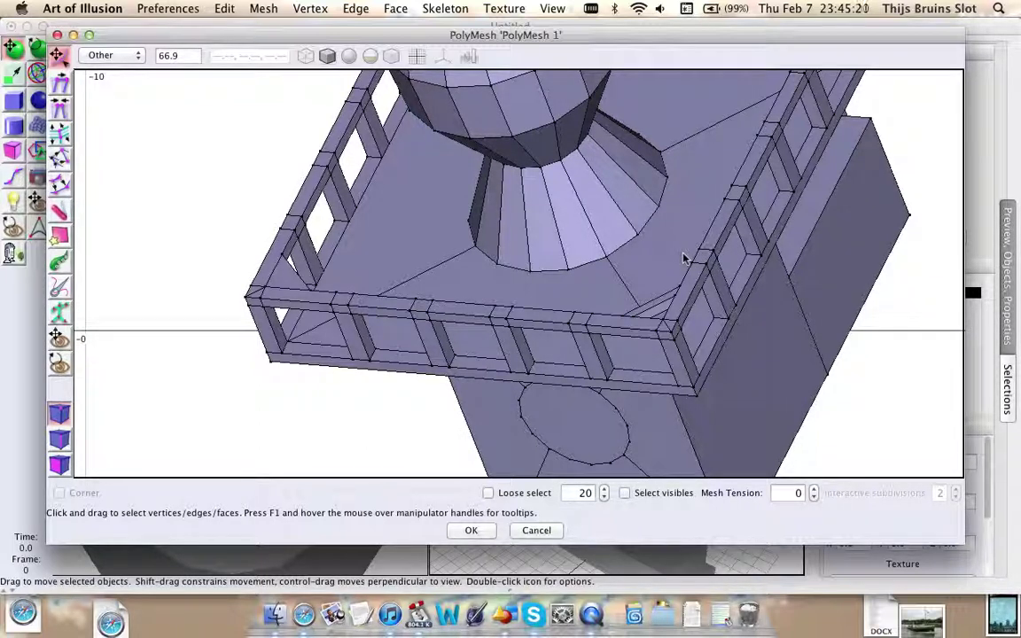
right_click_drag(635, 226, 508, 290)
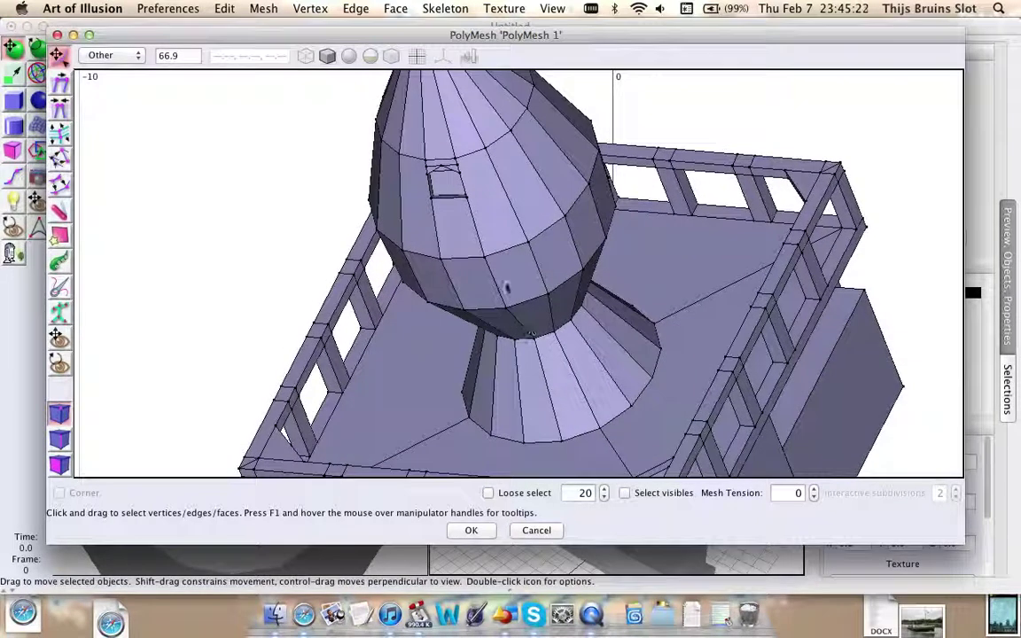
right_click_drag(517, 179, 544, 227)
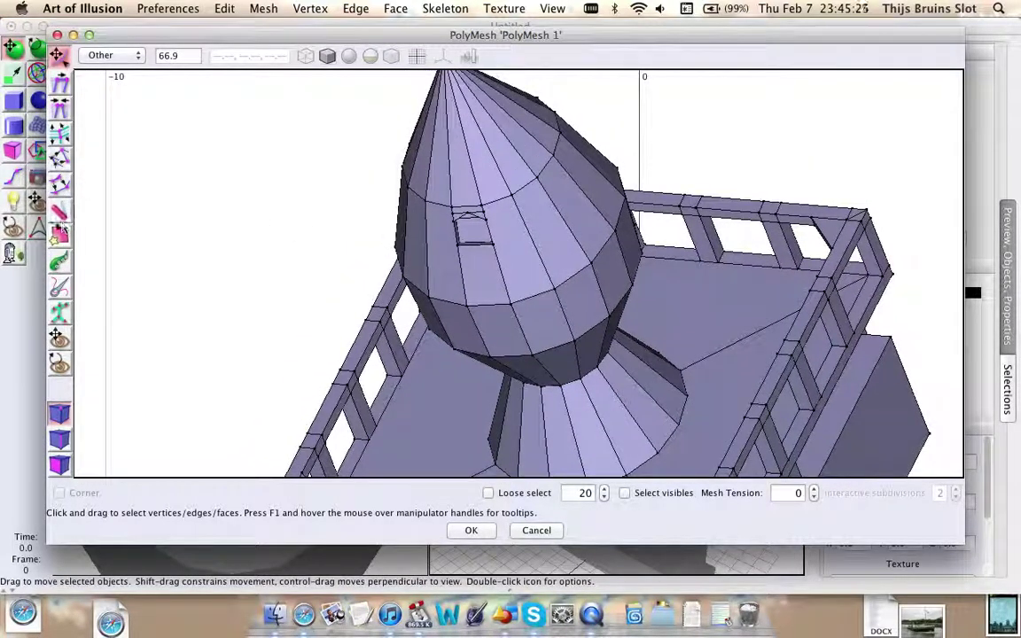
right_click_drag(526, 331, 616, 185)
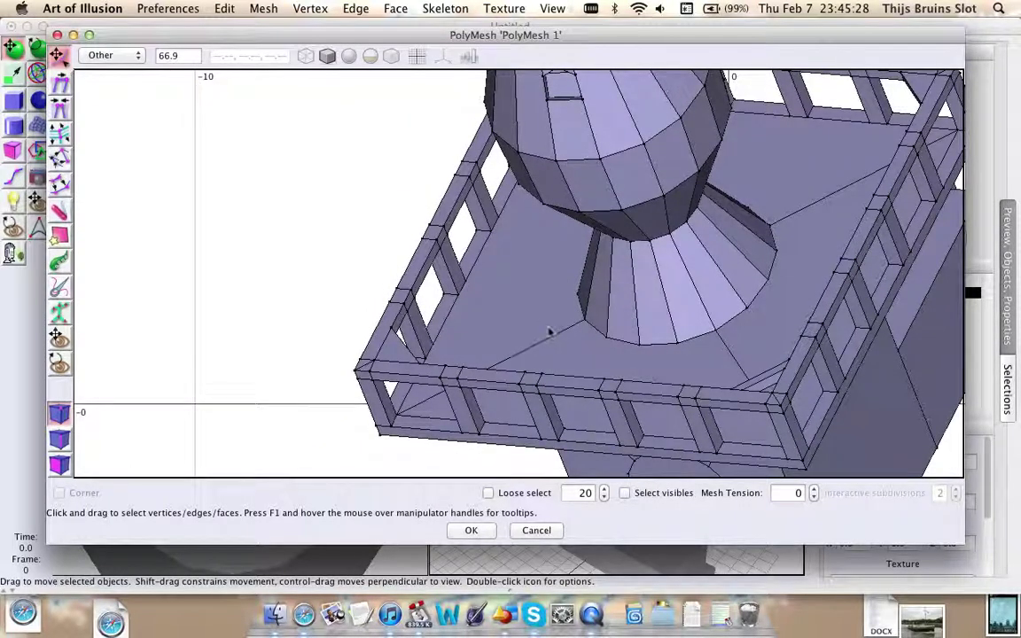
- Divide the diagonal deck edge between the railing corner and the tower base into 3 segments and cycle the manipulator's axis mode
key("e")
middle_click_drag(527, 325, 526, 341)
left_click(522, 373)
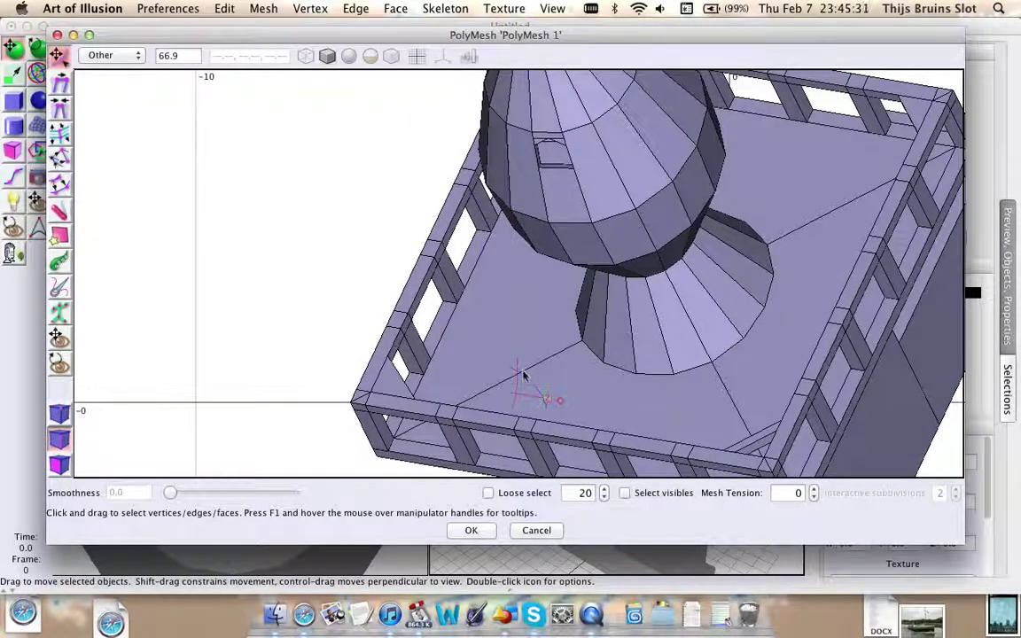
right_click_drag(532, 320, 554, 279)
right_click(557, 280)
mouse_move(601, 258)
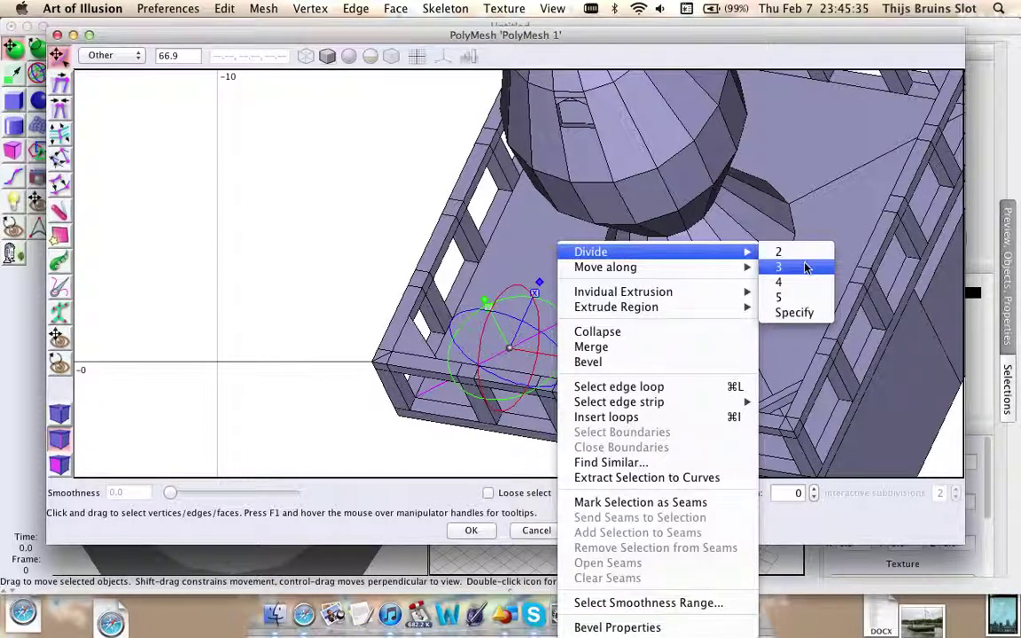
left_click(807, 268)
key("w")
key("w")
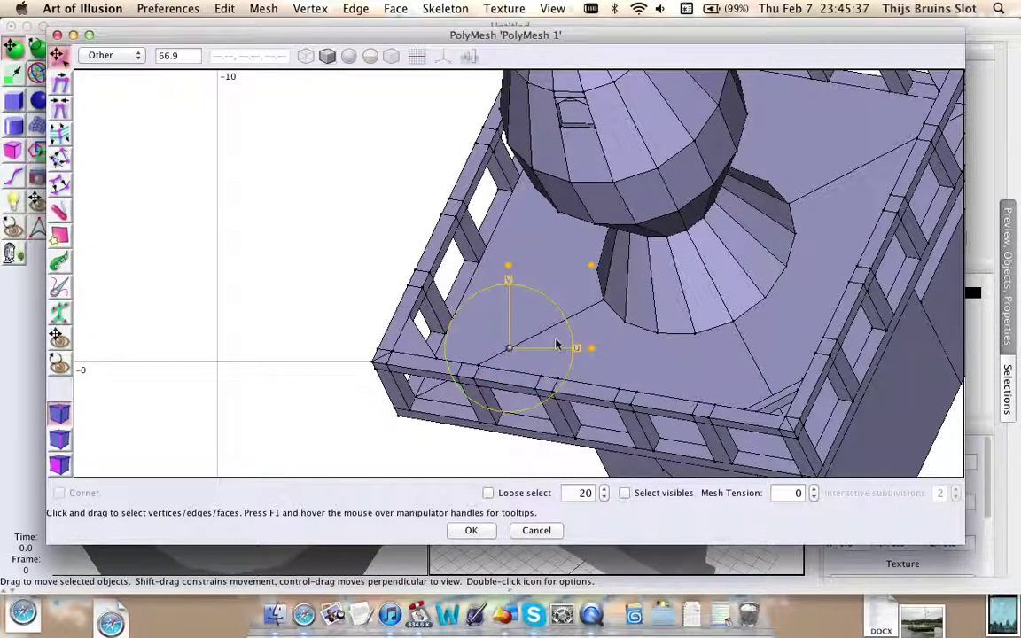
- Try moving the new division points along the manipulator's Z and X axes, and undo back to the undivided deck edge
scroll(453, 337, "up", 4)
right_click_drag(548, 291, 639, 210)
scroll(645, 238, "up", 4)
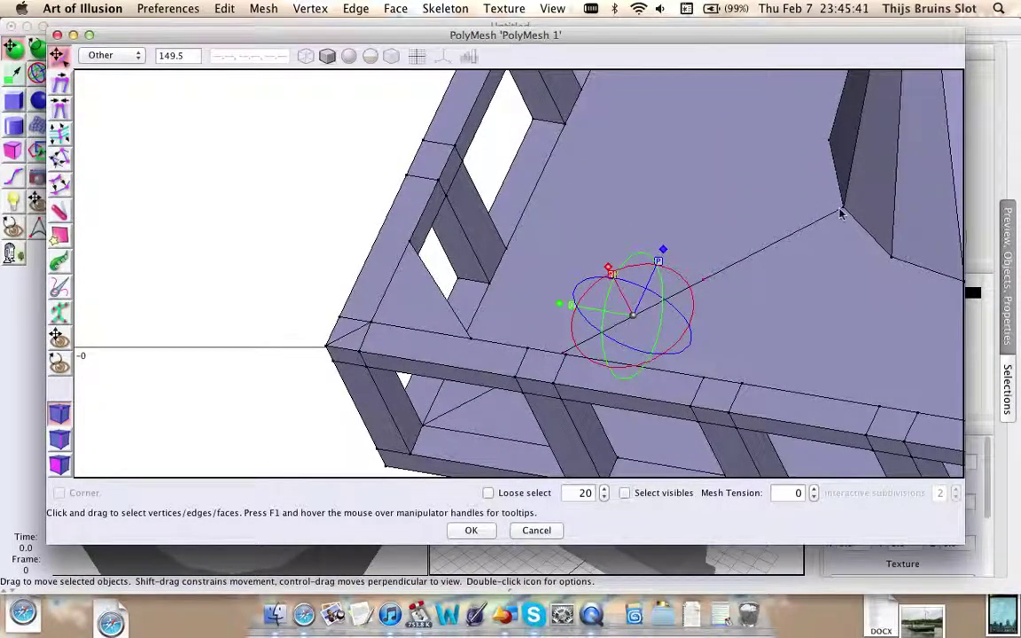
key("w")
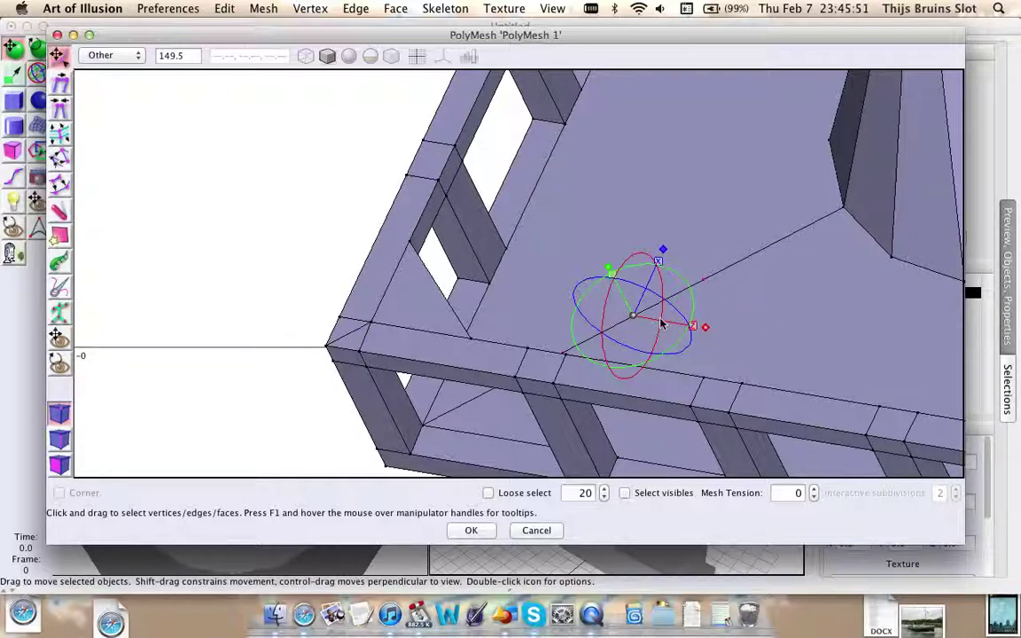
left_click_drag(705, 326, 674, 309)
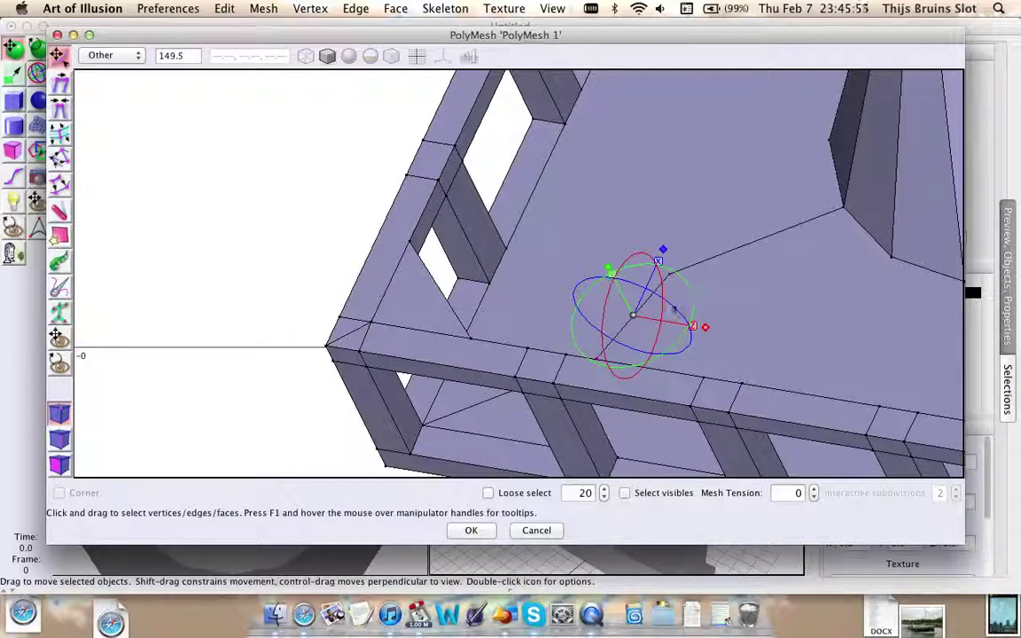
left_click_drag(659, 260, 660, 292)
key("super+z")
key("super+z")
- Select the undivided diagonal deck edge and cycle the manipulator to its N, P, Q axes
left_click(659, 293)
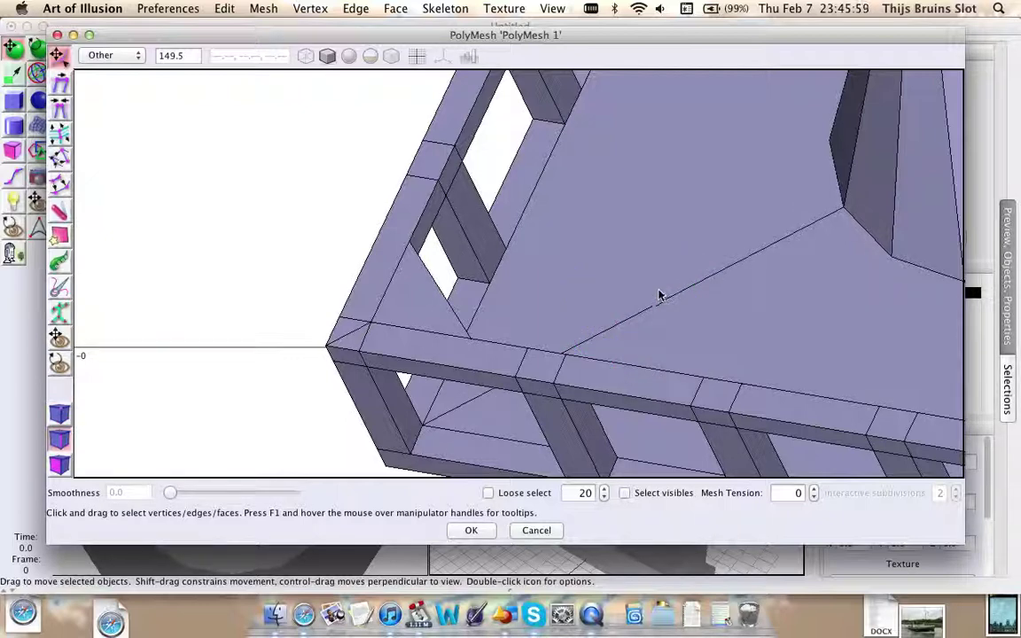
left_click(660, 306)
key("w")
key("w")
middle_click_drag(655, 300, 619, 259)
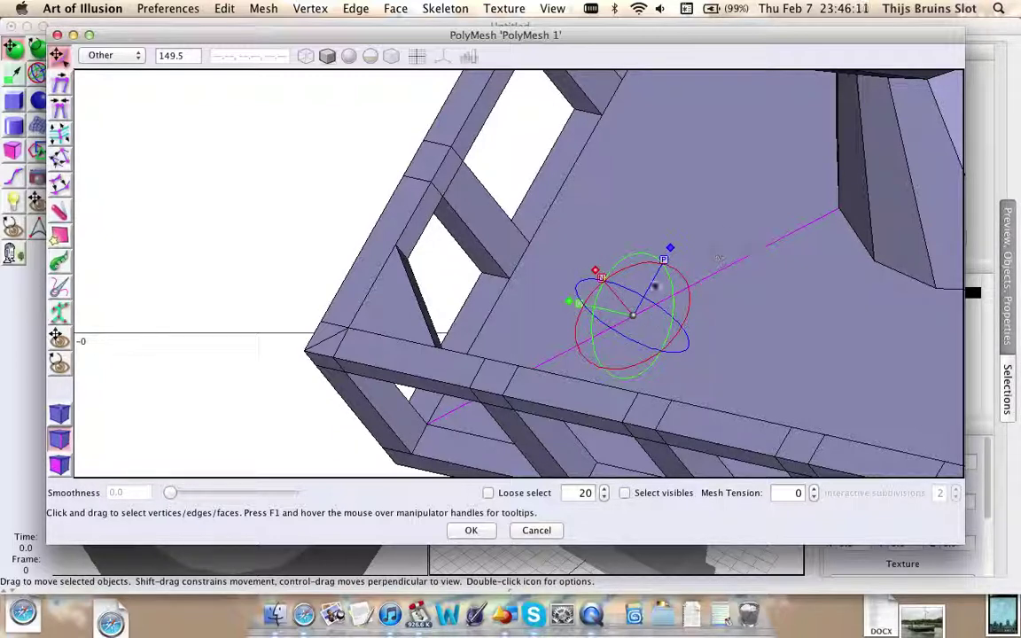
- Examine the small window recess and its surrounding faces on the tower's dome
scroll(620, 299, "down", 4)
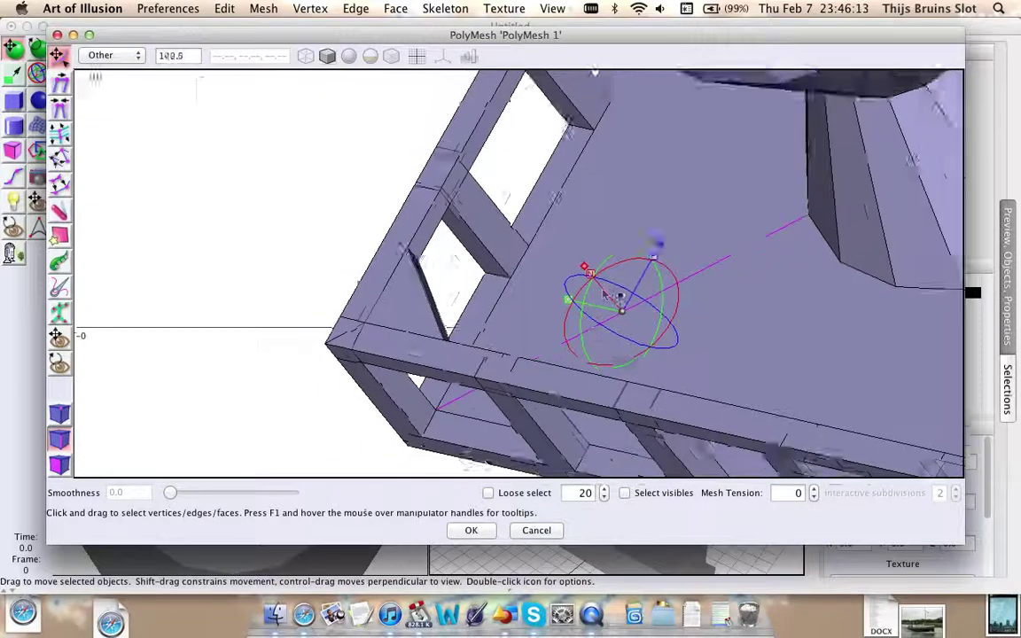
right_click_drag(620, 233, 494, 404)
scroll(478, 312, "down", 2)
right_click_drag(477, 230, 467, 354)
middle_click_drag(467, 354, 495, 312)
right_click_drag(570, 181, 535, 268)
scroll(534, 268, "up", 2)
scroll(535, 268, "up", 2)
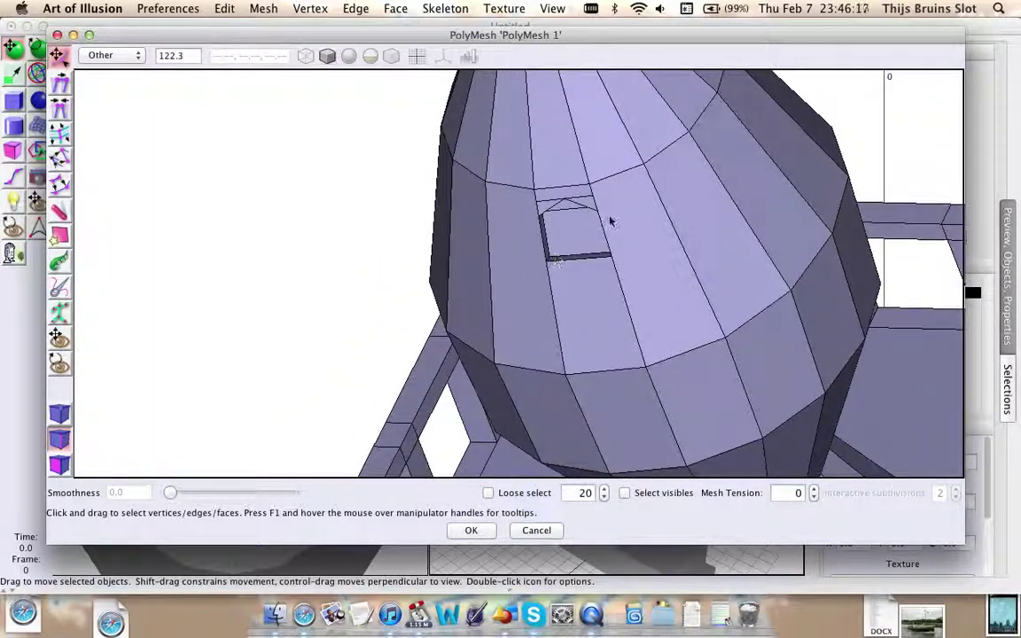
right_click_drag(575, 233, 544, 310)
scroll(547, 314, "up", 2)
key("f")
left_click(552, 330)
middle_click_drag(552, 330, 660, 234)
left_click(554, 299)
- Divide the two adjacent vertical dome edges to the side of the window recess into 3 segments
key("e")
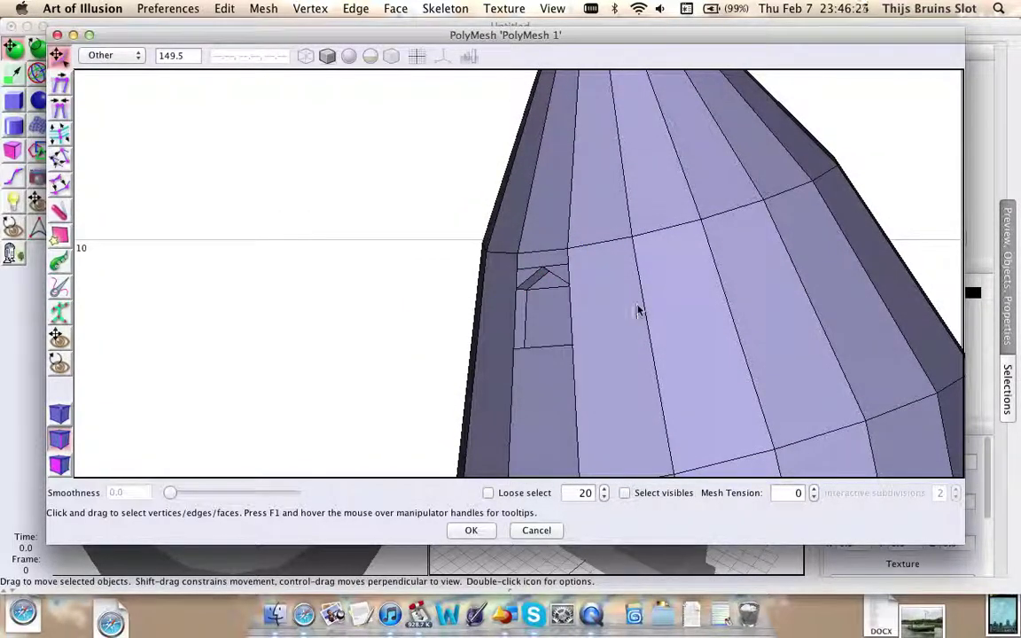
left_click(646, 313)
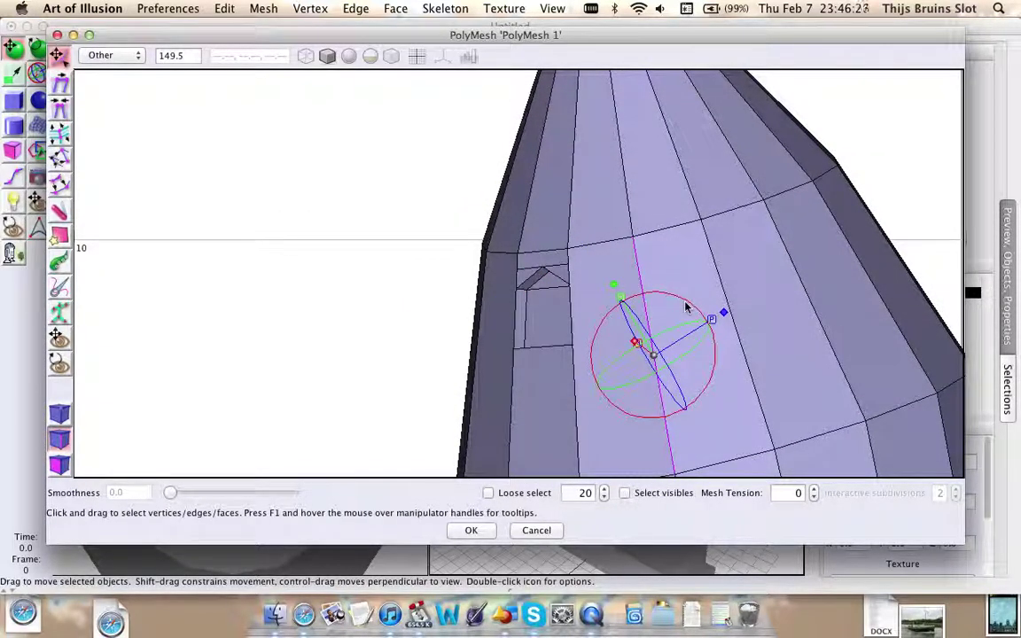
left_click(726, 292, "shift")
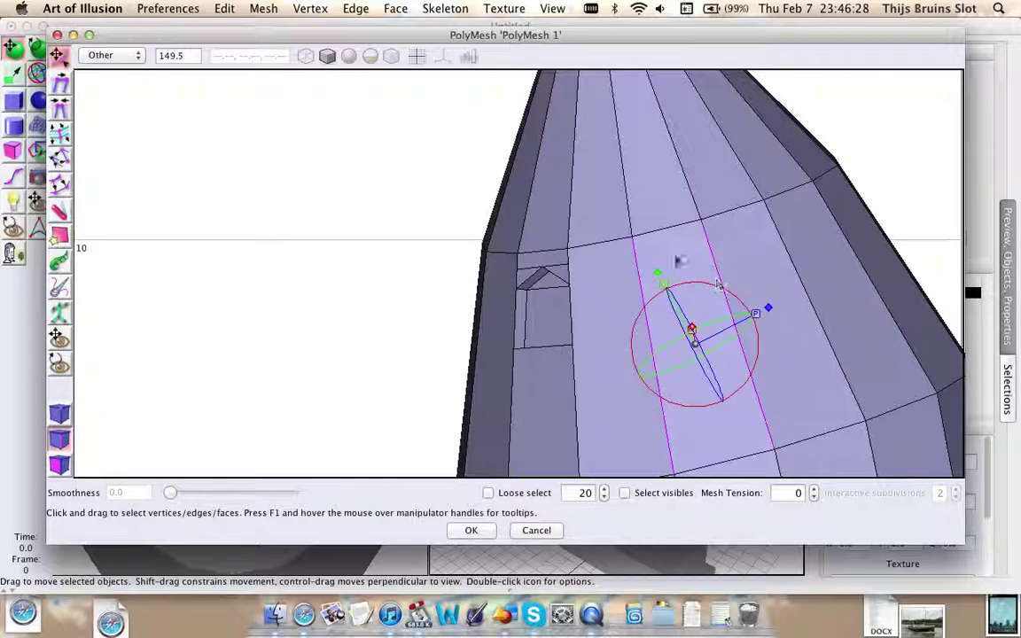
right_click(675, 244)
mouse_move(862, 267)
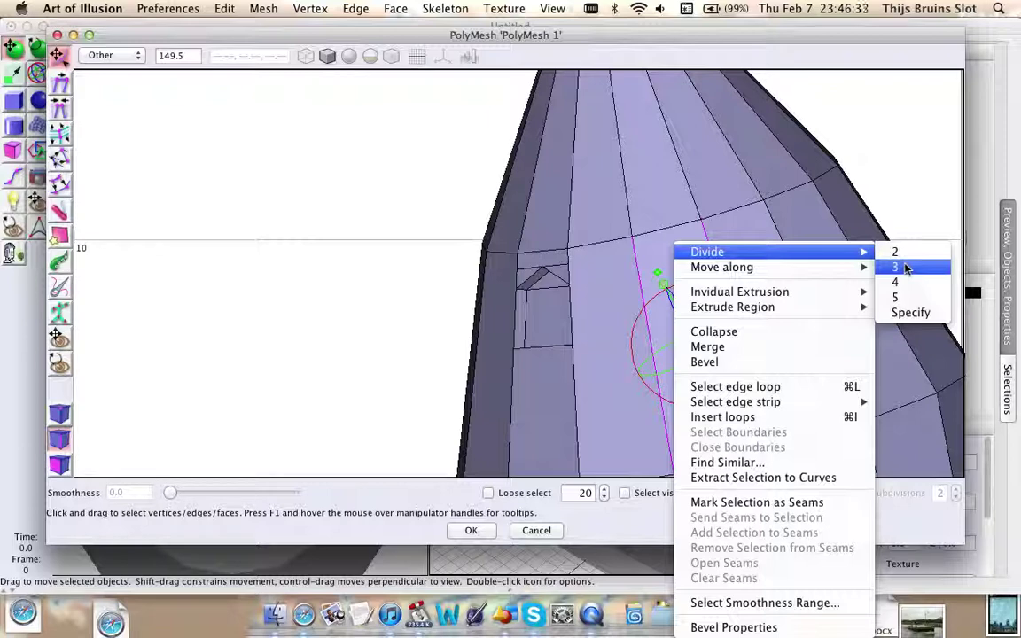
left_click(900, 267)
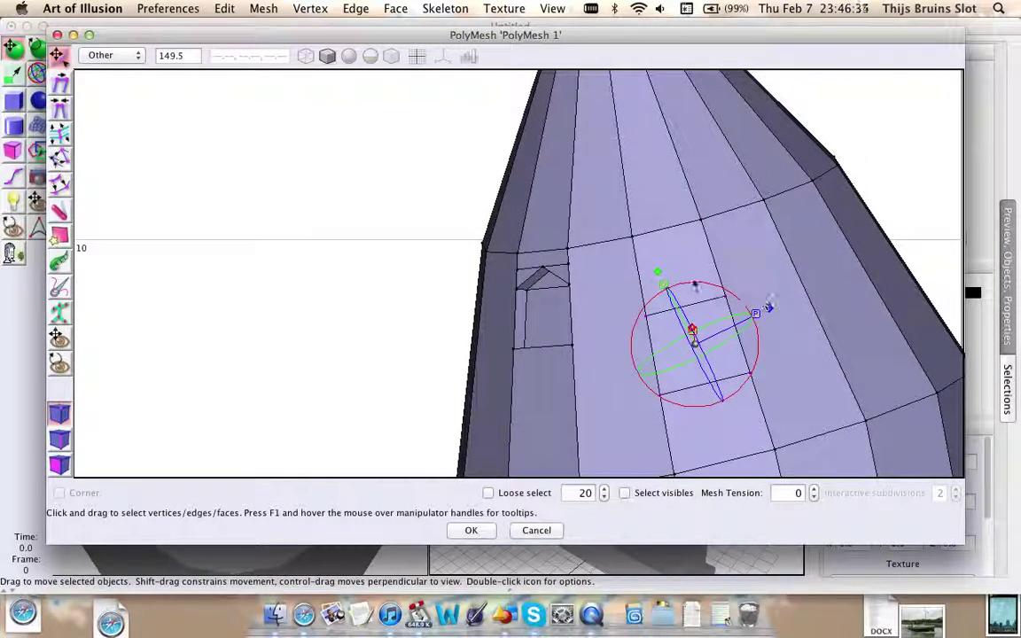
- Examine the divided dome panel from several angles, and undo the division into 3 segments
mouse_move(671, 284)
middle_mouse_down()
mouse_move(604, 300)
mouse_move(667, 282)
mouse_move(705, 246)
middle_mouse_up()
left_click_drag(666, 268, 670, 235)
middle_click_drag(670, 235, 636, 259)
right_click_drag(719, 258, 768, 321)
left_click_drag(744, 326, 712, 303)
middle_click_drag(713, 303, 628, 251)
right_click_drag(628, 255, 707, 223)
left_click(708, 223)
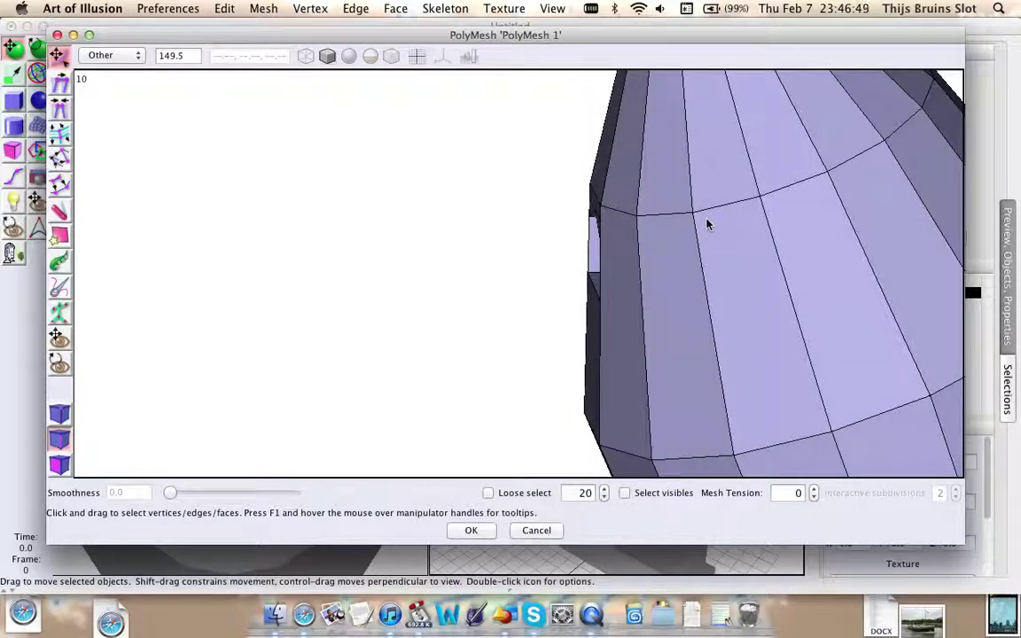
- Select the two vertical edges of the dome panel one panel away from the window and activate the Knife tool
left_click(639, 274)
left_click(699, 258, "shift")
middle_click_drag(700, 258, 720, 244)
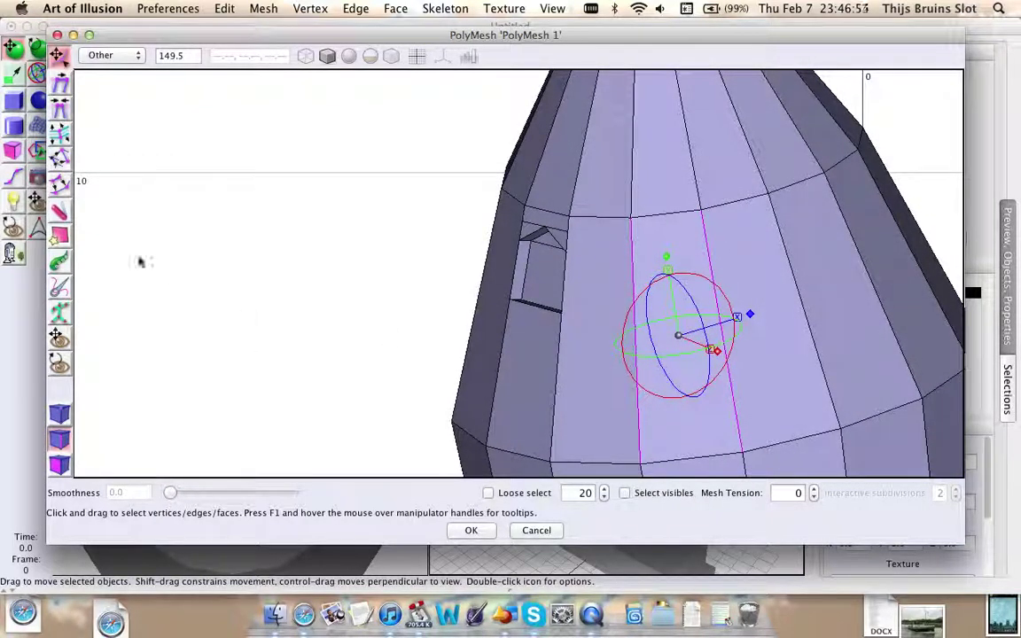
left_click(61, 216)
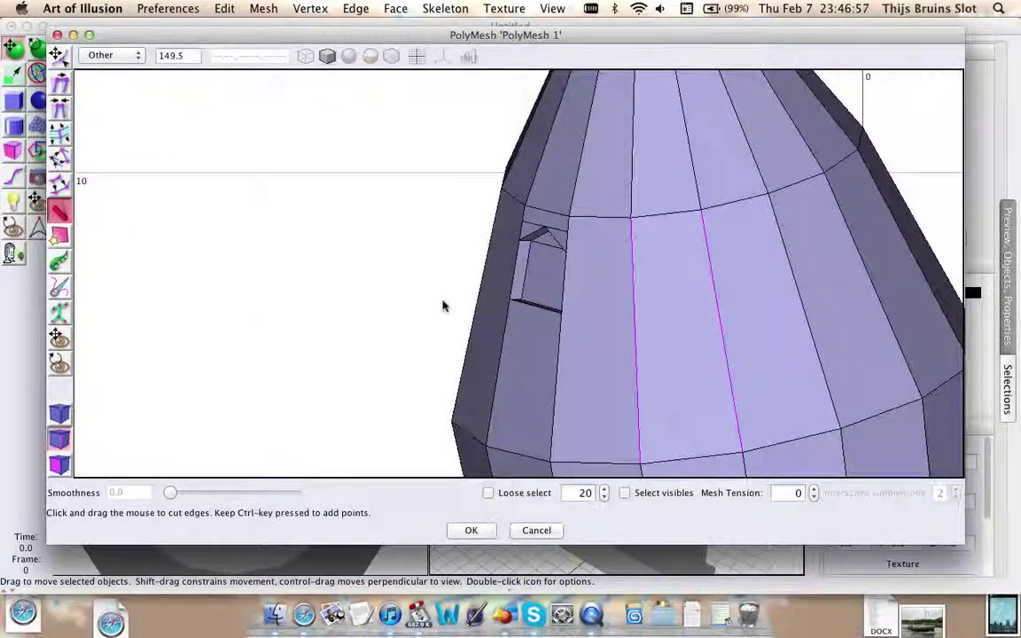
- Knife a horizontal cut across the plain dome panel, level with the existing window's sill
right_click_drag(445, 304, 290, 330)
middle_click_drag(418, 129, 452, 131)
right_click_drag(693, 282, 605, 191)
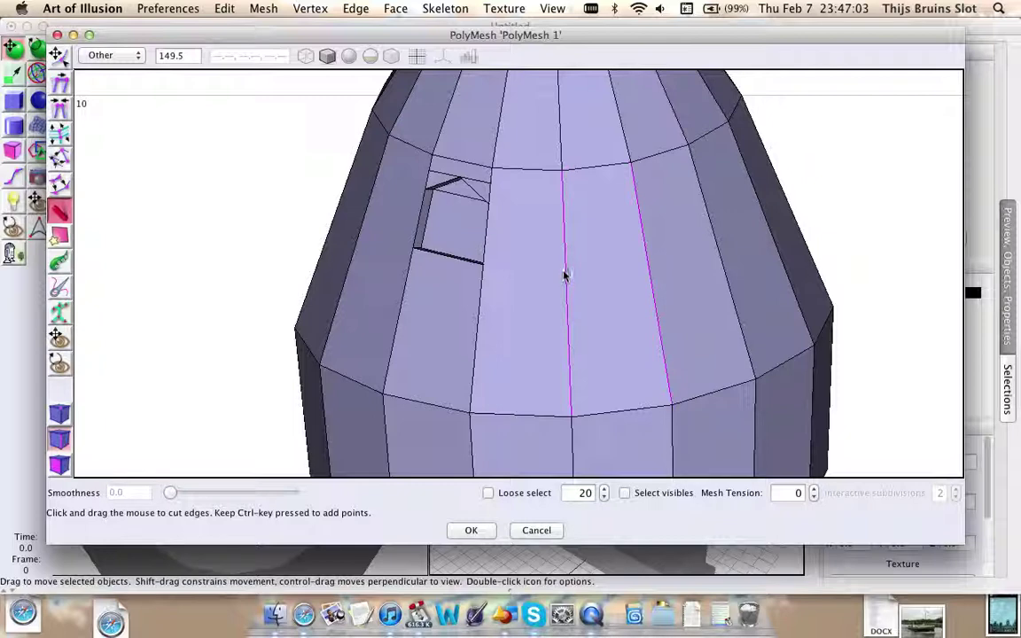
right_click_drag(736, 270, 613, 290)
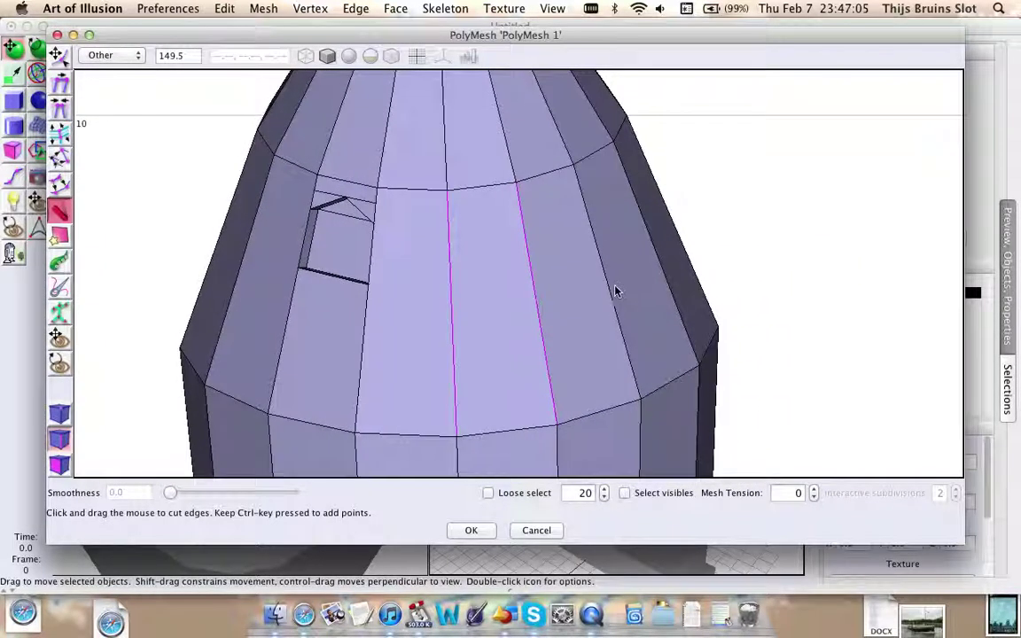
right_click_drag(369, 216, 415, 204)
middle_click_drag(221, 281, 235, 269)
right_click_drag(236, 271, 444, 220)
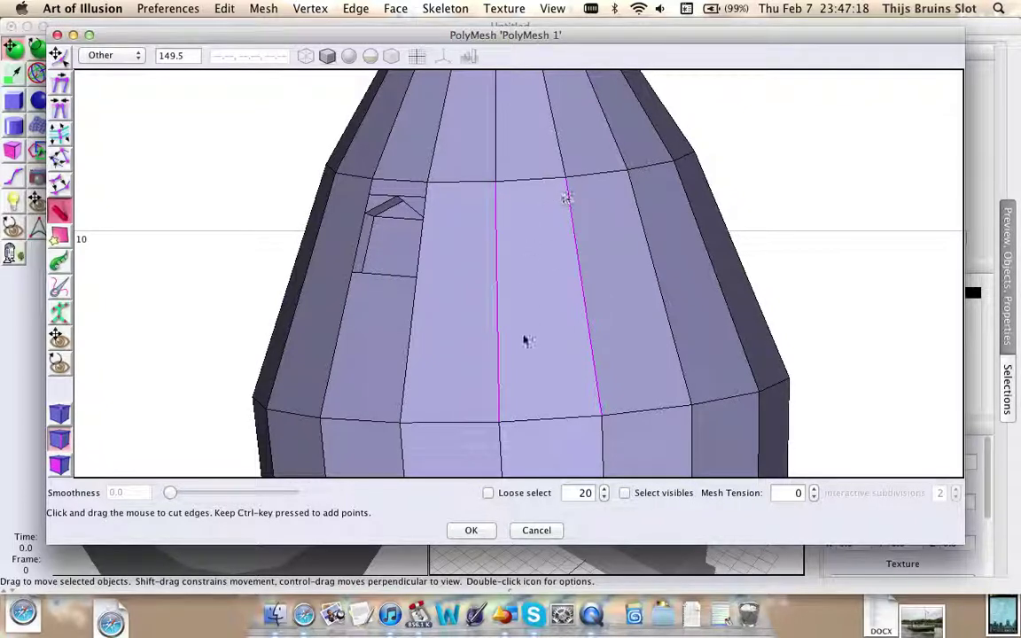
left_click(479, 278)
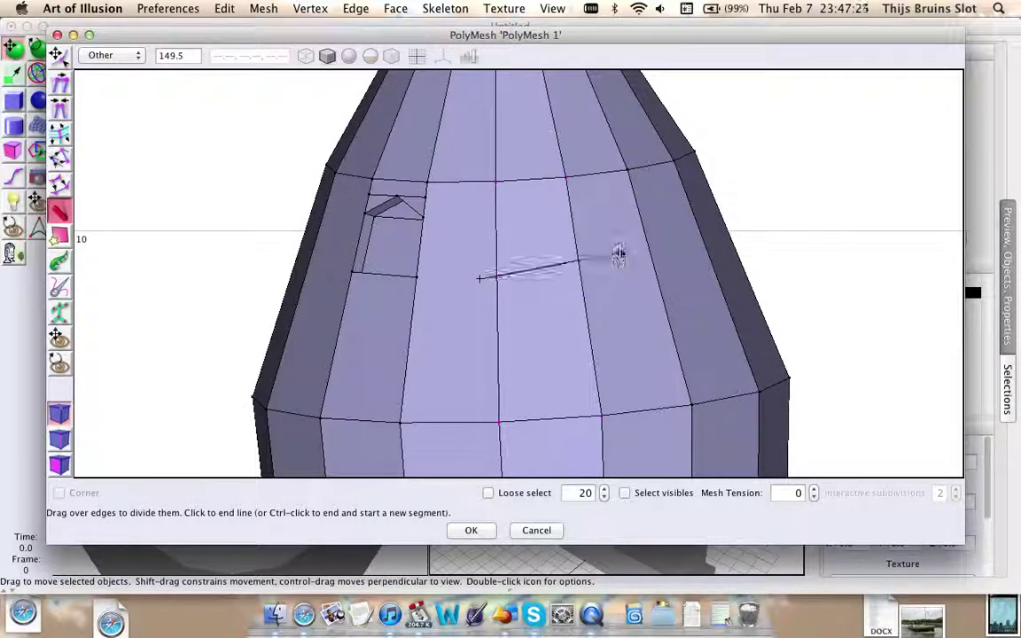
left_click(630, 188)
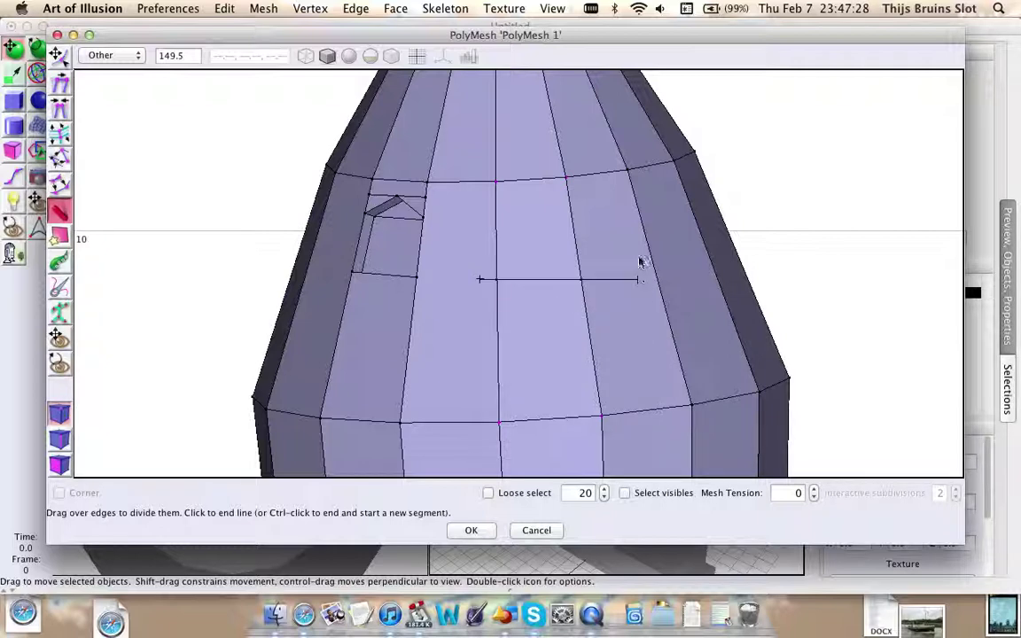
left_click(600, 279)
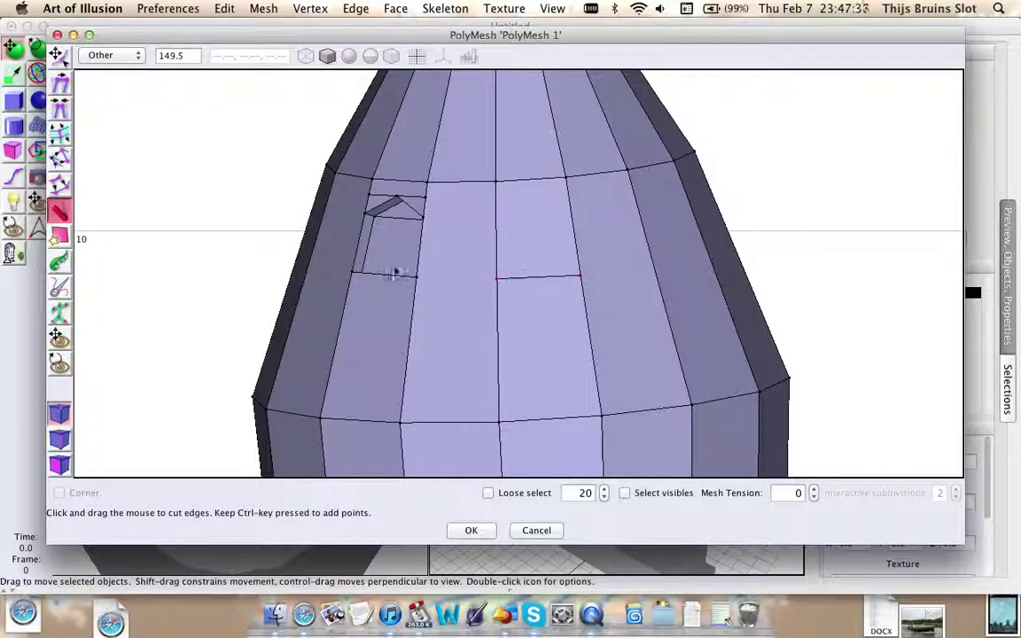
key("e")
key("p")
key("e")
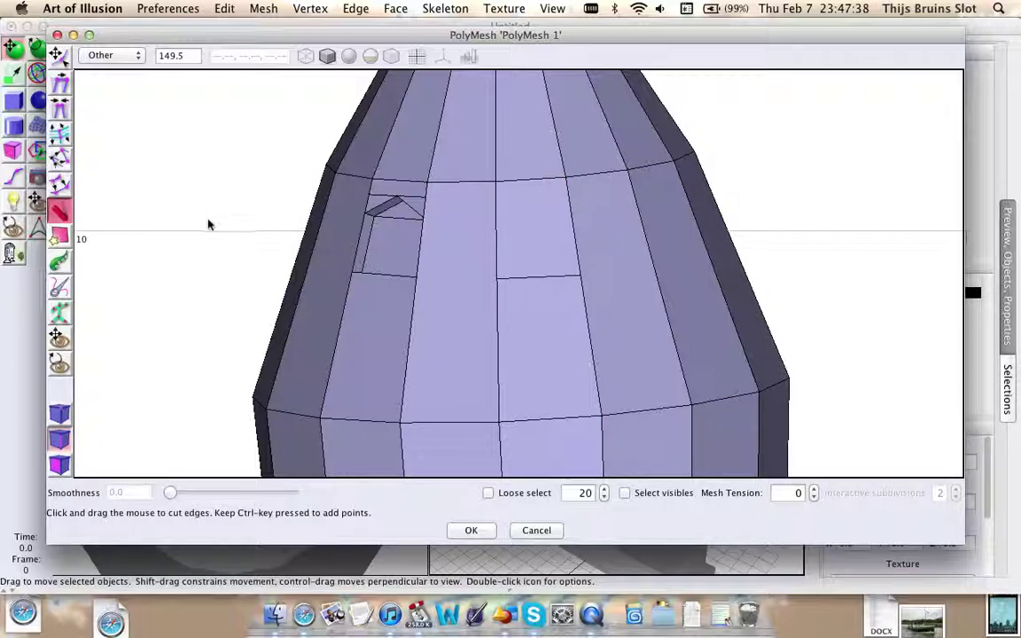
left_click(468, 228)
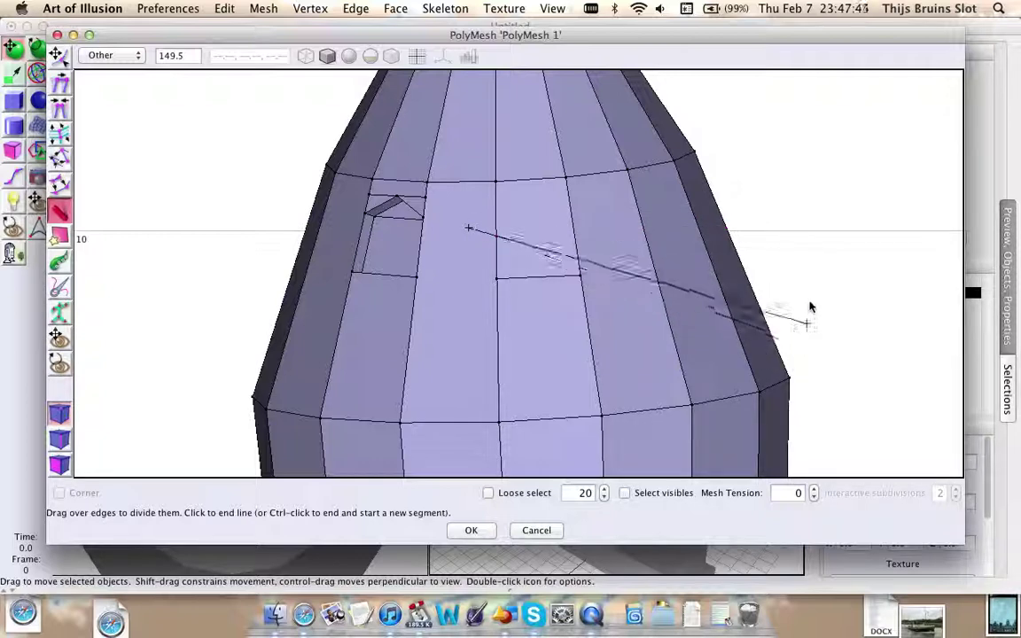
left_click(470, 236)
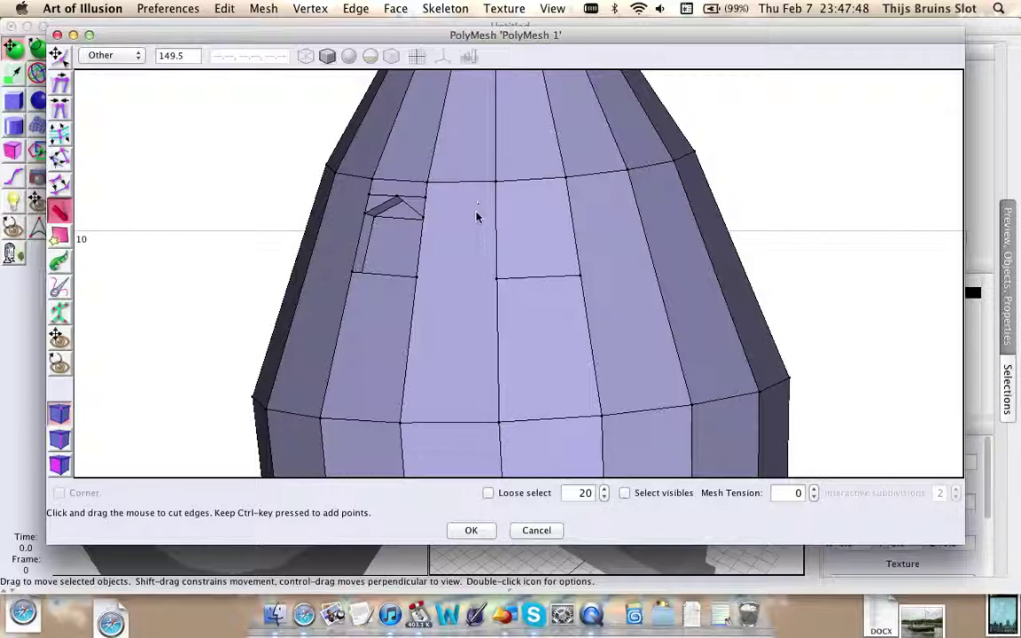
- Knife two more horizontal cuts across the same dome panel, level with the existing window's eaves and roof peak
scroll(381, 215, "up", 1)
right_click_drag(432, 208, 446, 279)
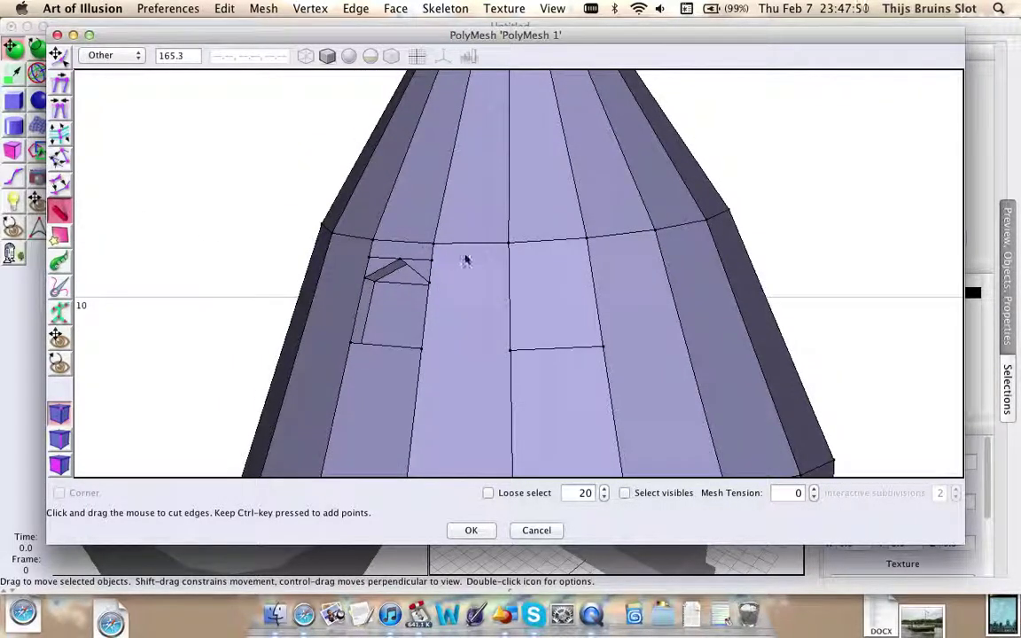
left_click(494, 280)
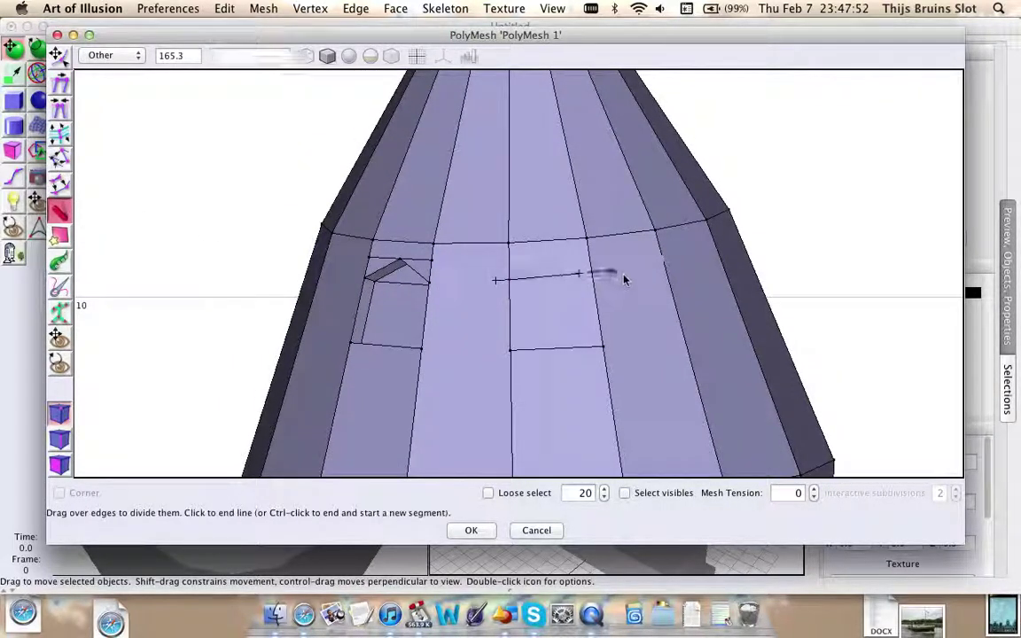
left_click(624, 277)
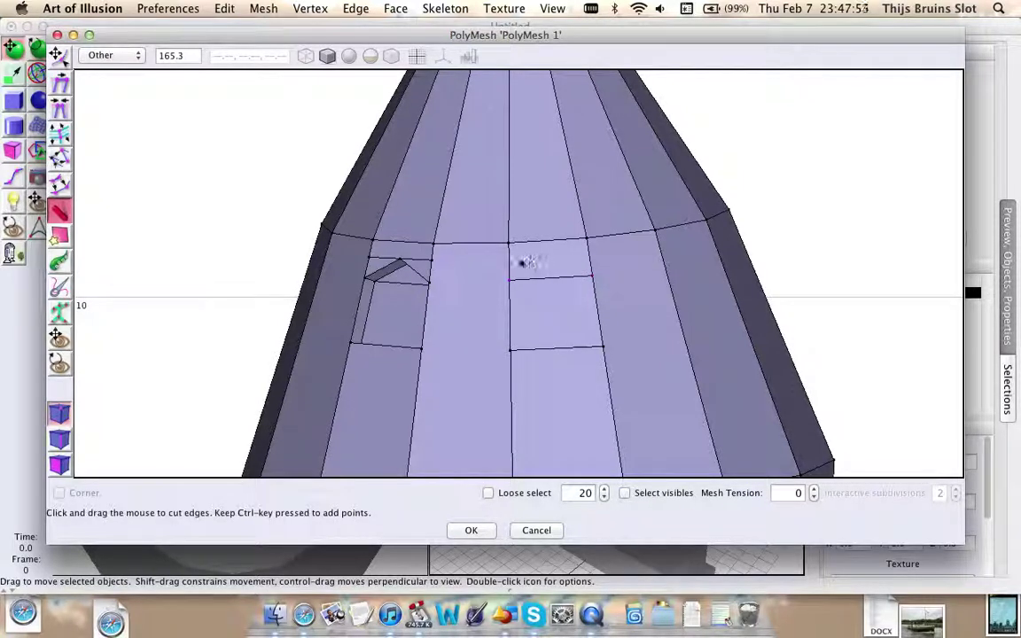
left_click(500, 257)
left_click_drag(607, 259, 550, 266)
left_click(553, 271)
key("space")
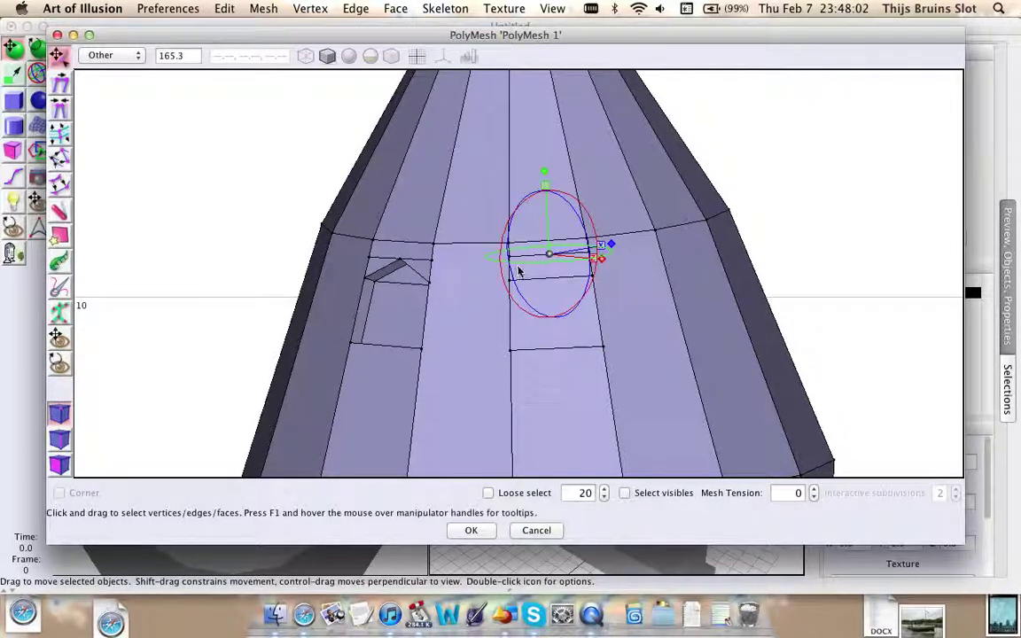
- Connect the midpoint of the uppermost cut to both ends of the cut below it, forming the new window's gable
scroll(537, 272, "up", 10)
left_click_drag(484, 283, 502, 299)
left_click(498, 298)
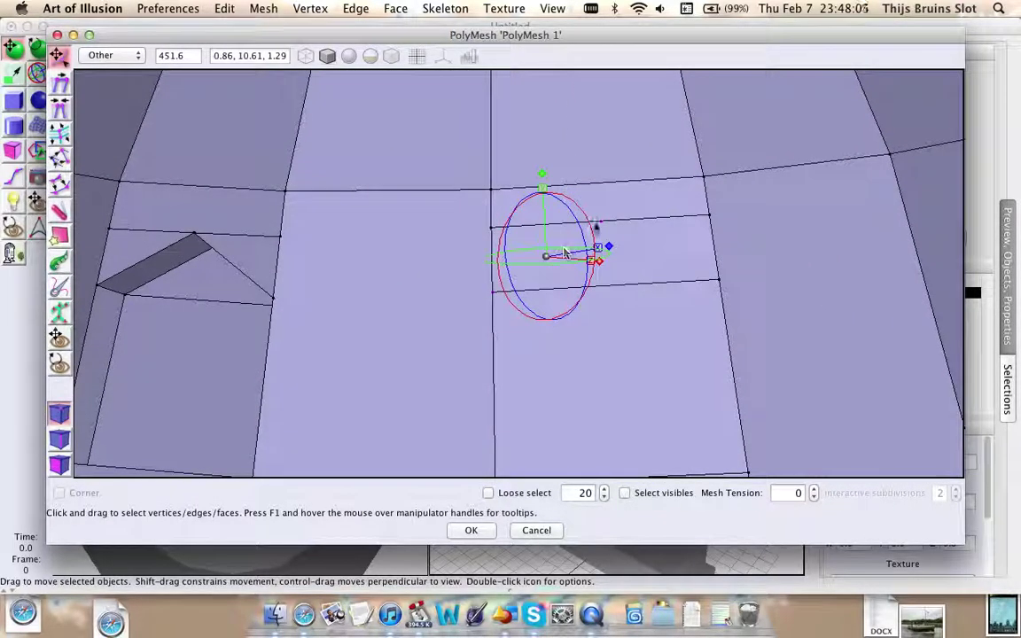
right_click(534, 613)
left_click(535, 544)
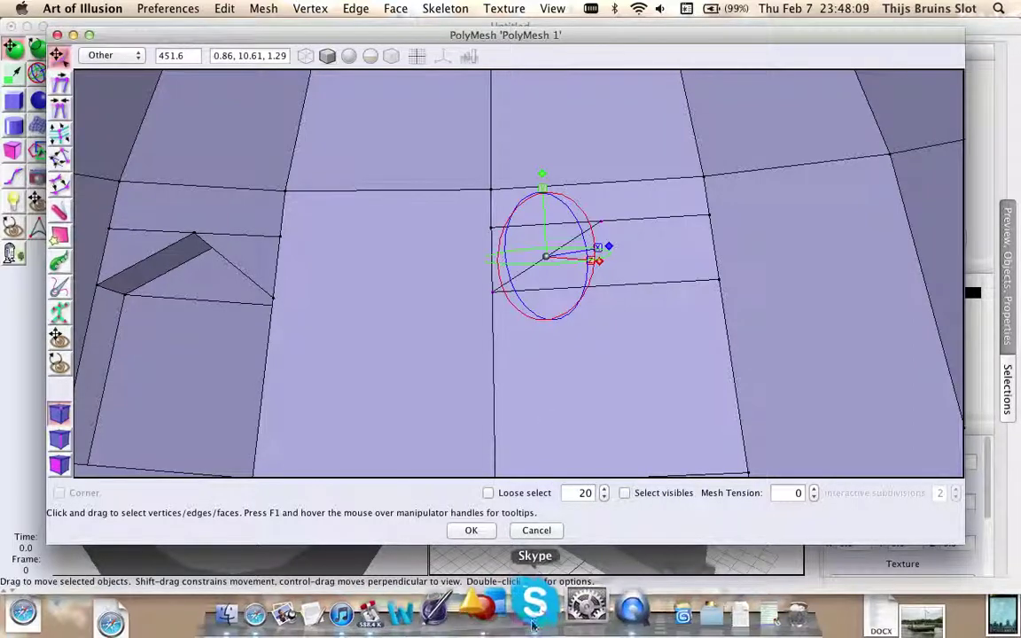
left_click_drag(589, 212, 615, 230)
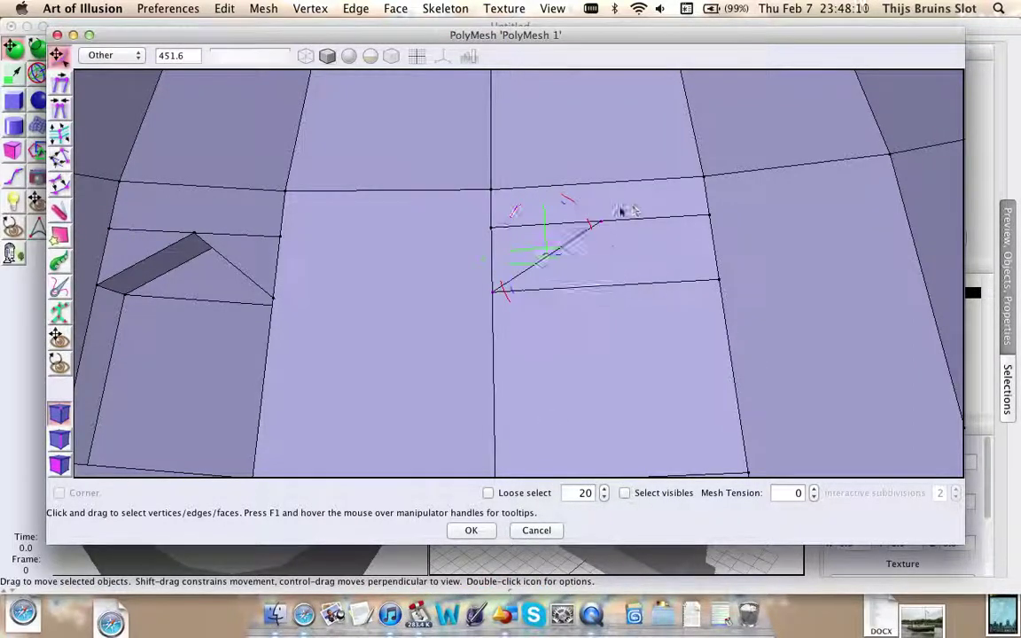
left_click_drag(730, 276, 715, 290, "shift")
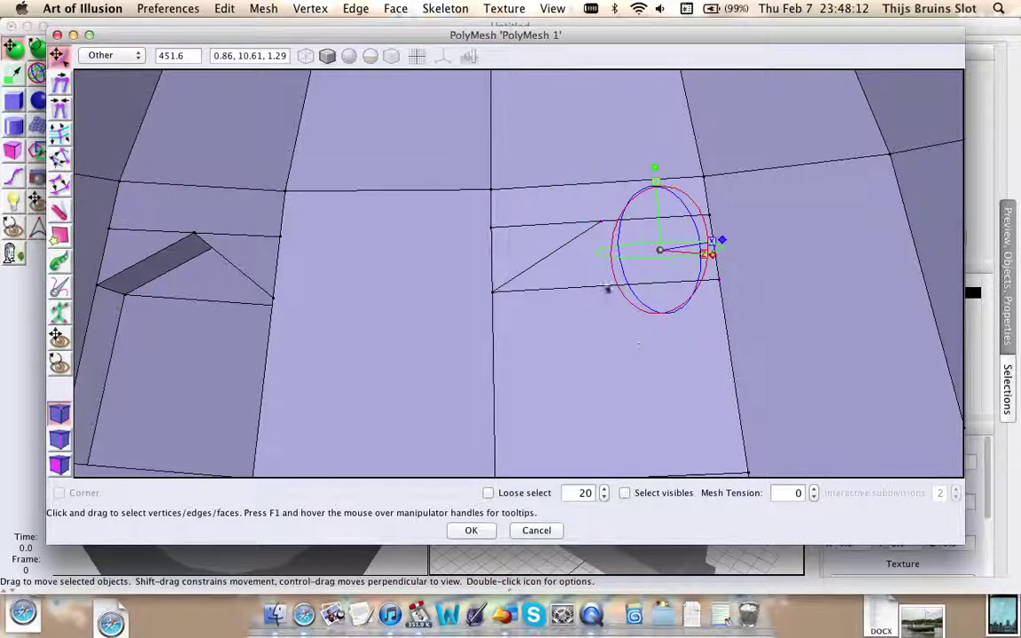
key("c")
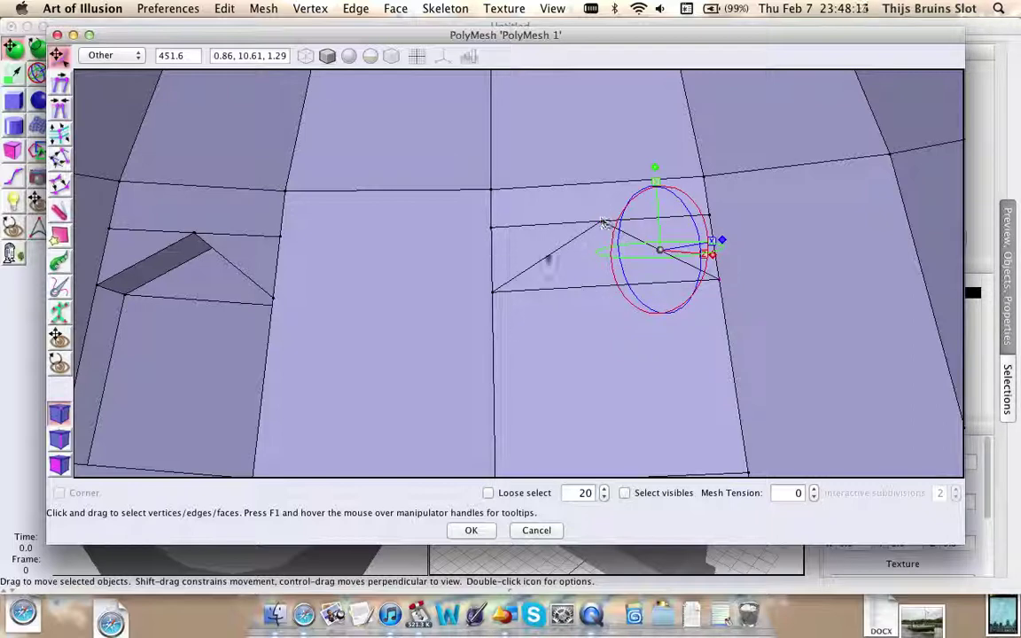
scroll(544, 260, "down", 4)
left_click(931, 153)
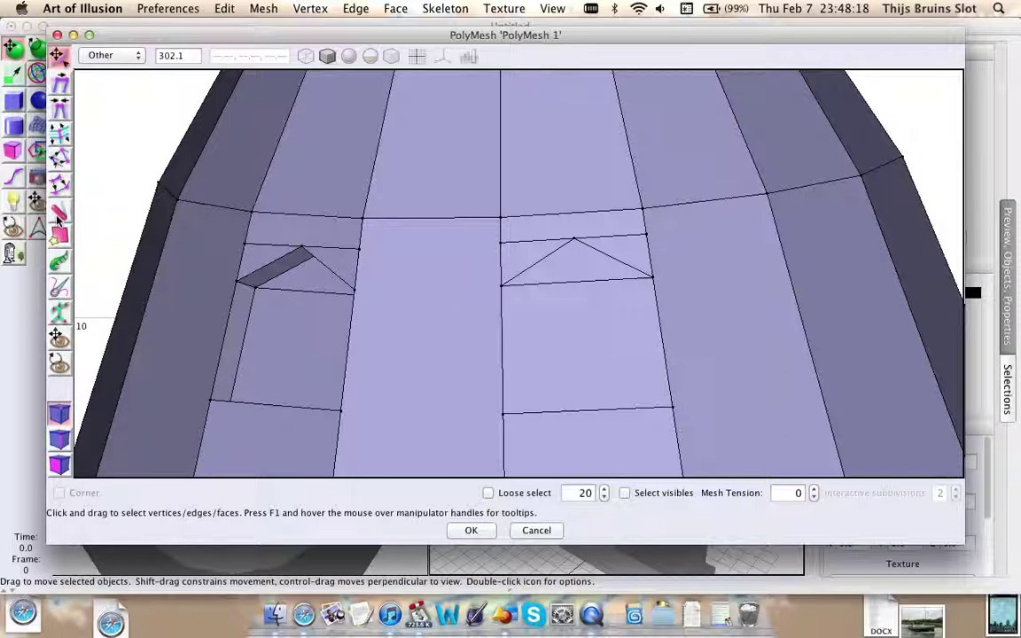
- Extrude the new window's triangular and rectangular faces together inward into the dome to form a recess
left_click(59, 464)
left_click(561, 264)
middle_click_drag(649, 339, 388, 312)
left_click(593, 378, "shift")
scroll(655, 437, "down", 4)
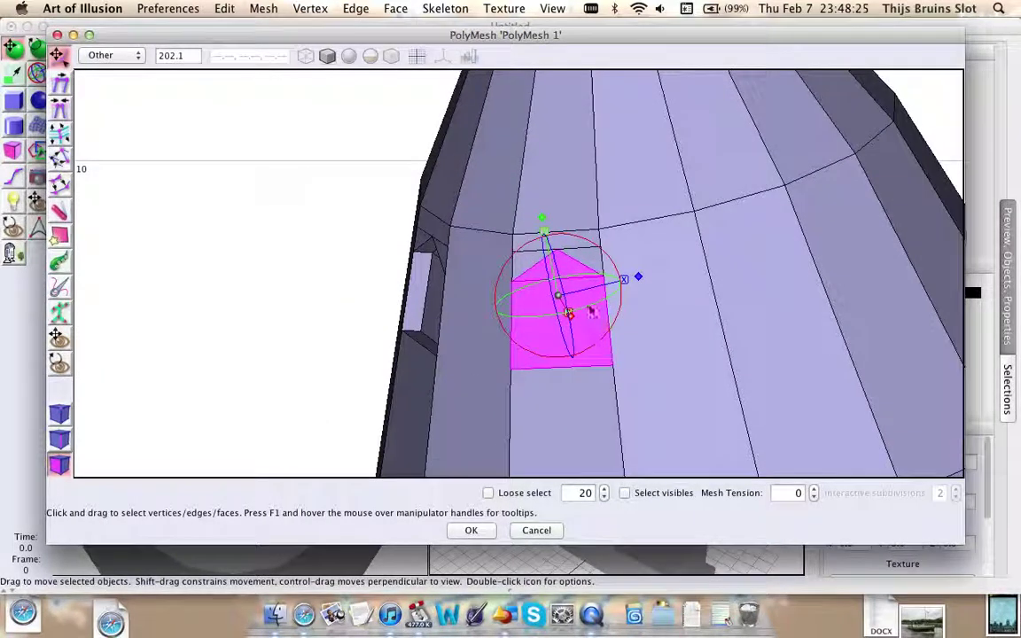
right_click_drag(670, 413, 637, 291)
middle_click_drag(589, 273, 615, 353)
scroll(621, 346, "up", 3)
right_click_drag(626, 339, 548, 349)
key("b")
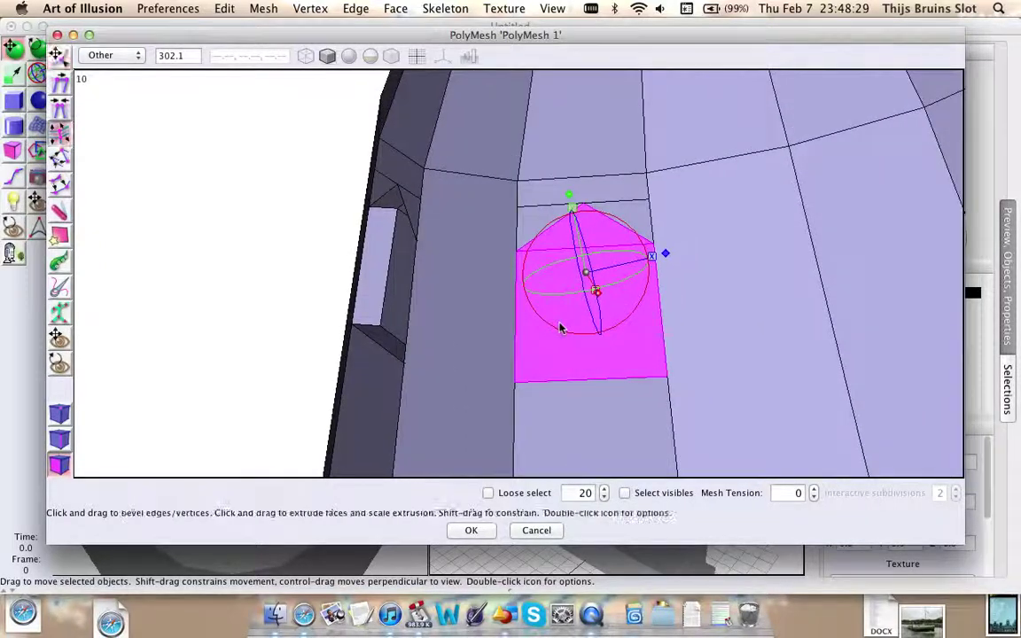
left_click_drag(594, 292, 595, 302)
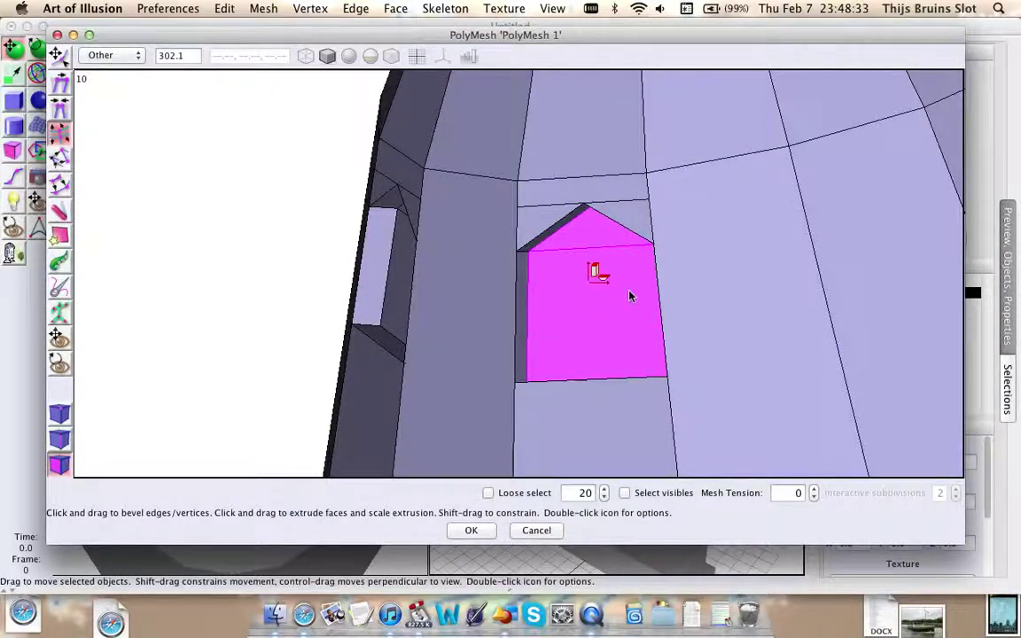
scroll(629, 296, "down", 5)
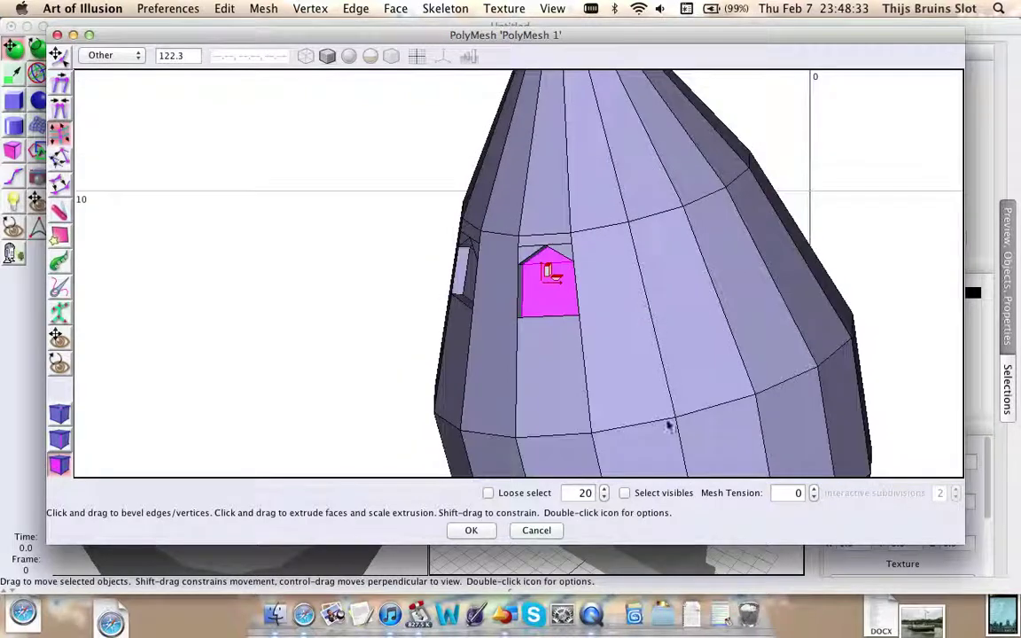
left_click(302, 284)
- Examine the two dome windows and the tower with its balcony railing from several angles
middle_click_drag(423, 296, 390, 305)
scroll(412, 310, "down", 9)
middle_click_drag(501, 324, 490, 207)
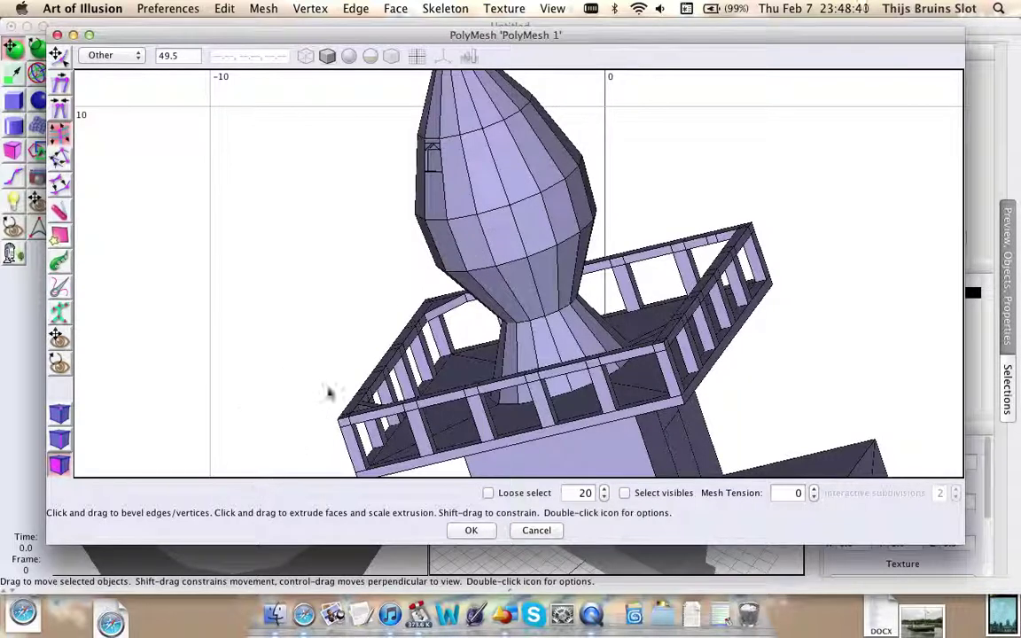
middle_click_drag(333, 332, 360, 269)
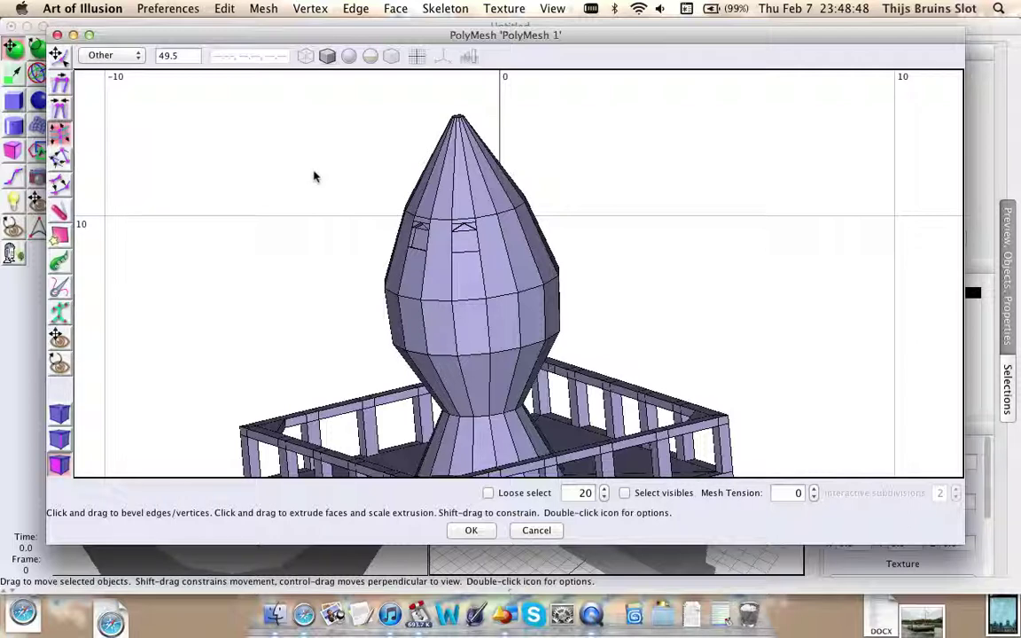
middle_click_drag(350, 144, 358, 212)
scroll(356, 206, "up", 3)
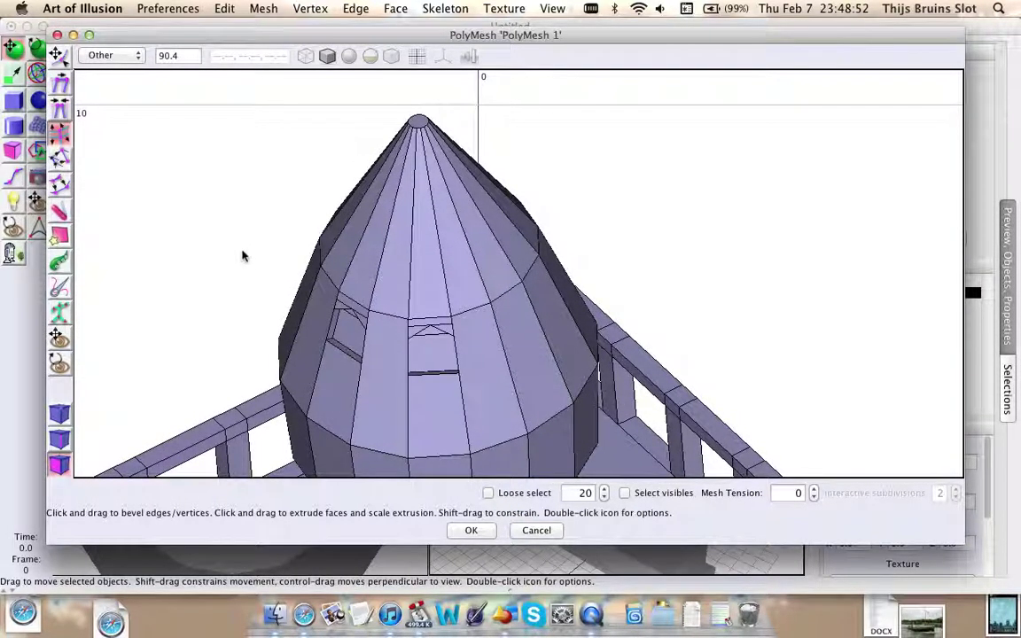
scroll(328, 286, "down", 3)
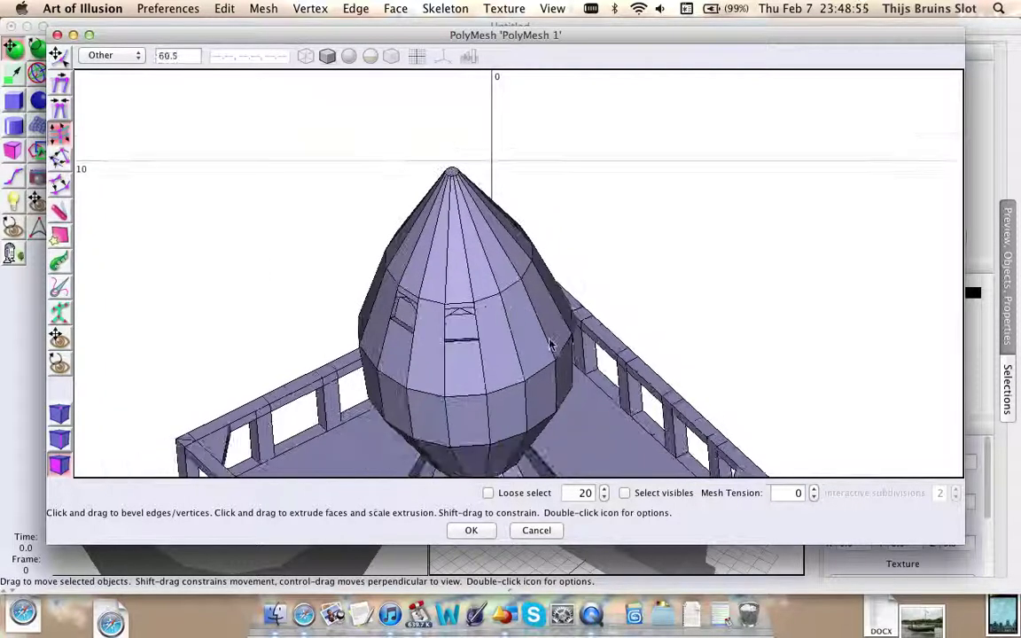
- Try extruding the central rectangular wall face beneath the balcony outward over the lower block's flat roof
middle_click_drag(328, 286, 517, 196)
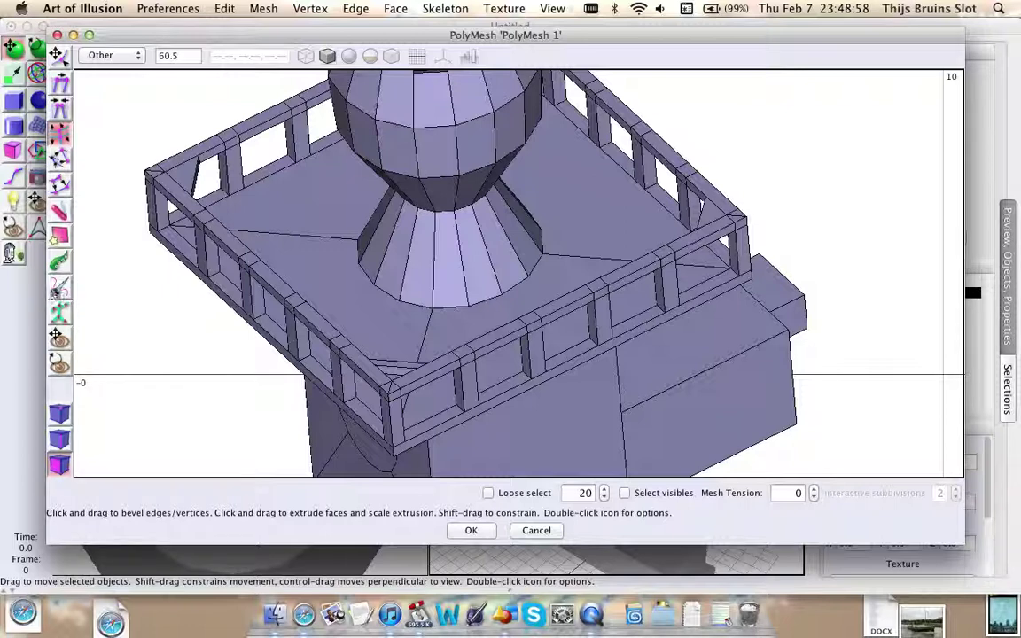
left_click(56, 289)
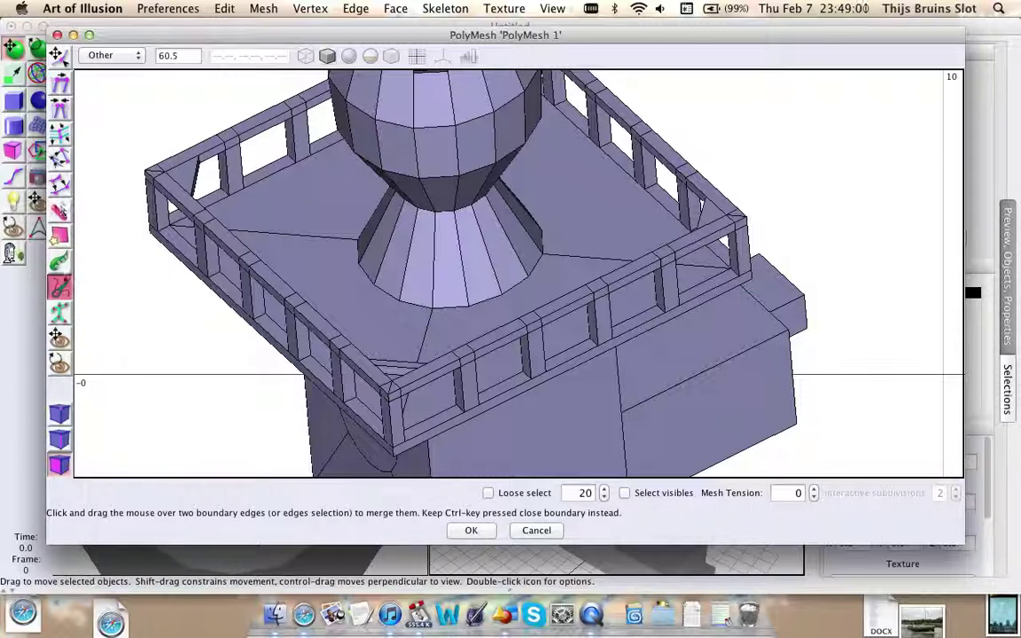
left_click(61, 61)
right_click_drag(581, 321, 471, 235)
middle_click_drag(511, 320, 628, 293)
left_click(583, 235)
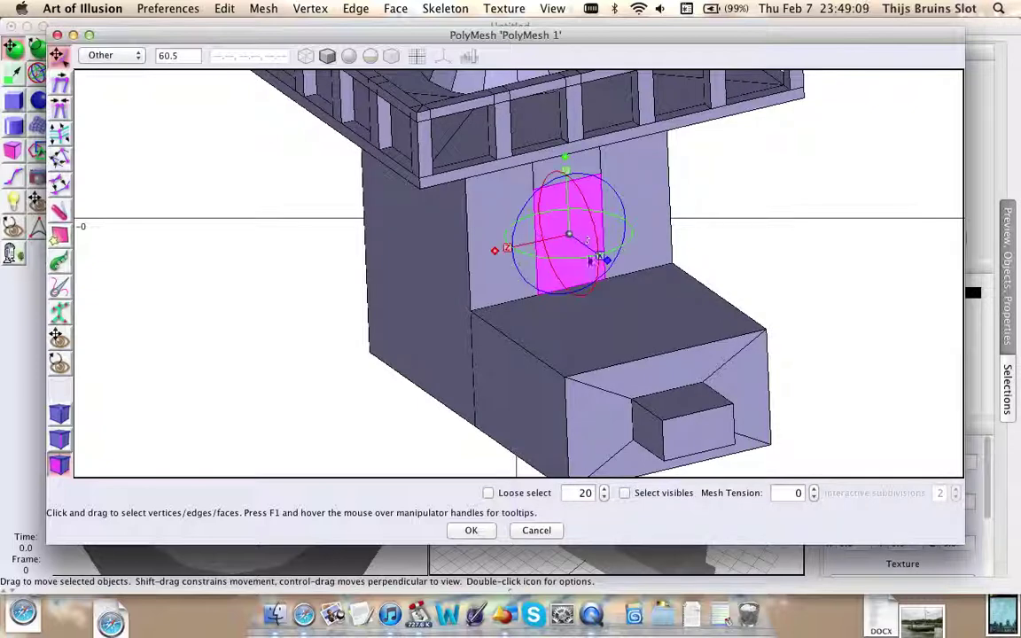
scroll(610, 275, "up", 6)
right_click_drag(611, 276, 557, 344)
middle_click_drag(557, 344, 572, 326)
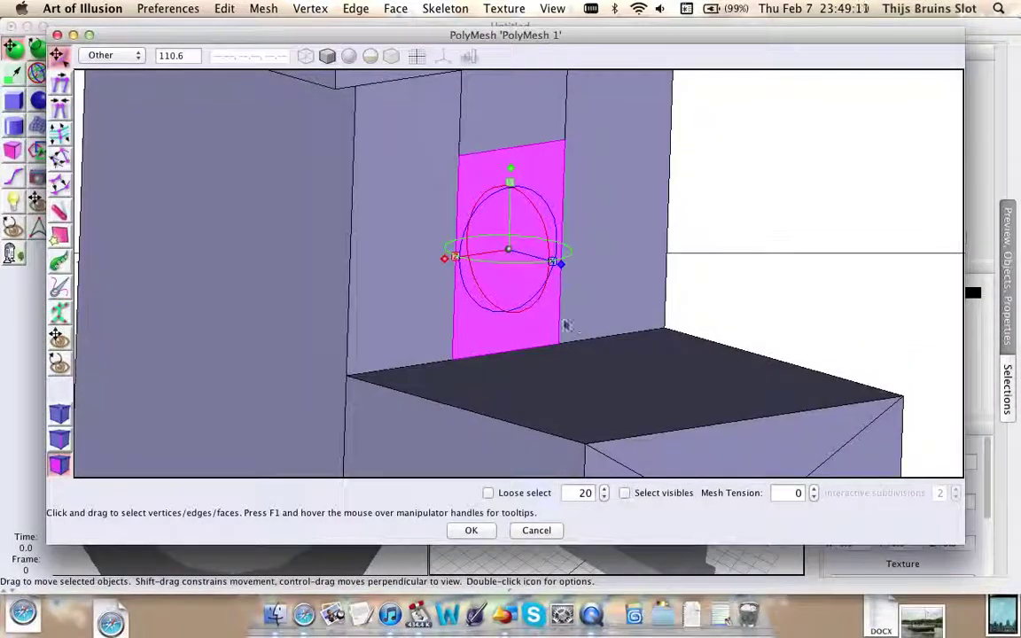
key("space")
middle_click_drag(477, 260, 555, 351)
middle_click_drag(606, 399, 470, 236)
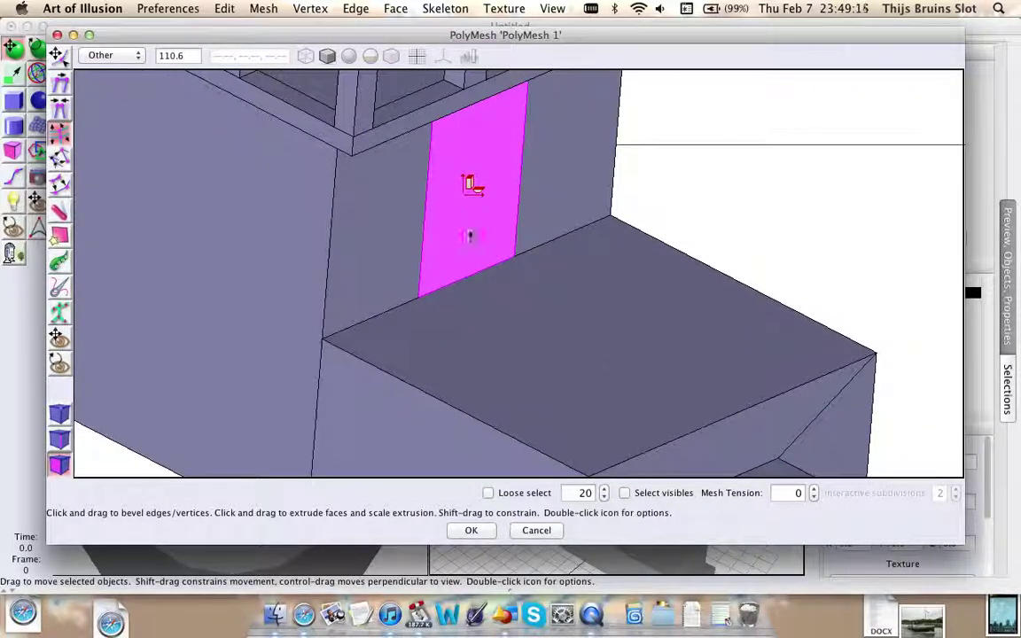
left_click_drag(471, 191, 506, 57)
- Try raising the front face of the extruded box, and undo both that move and the extrusion
middle_click_drag(702, 388, 659, 369)
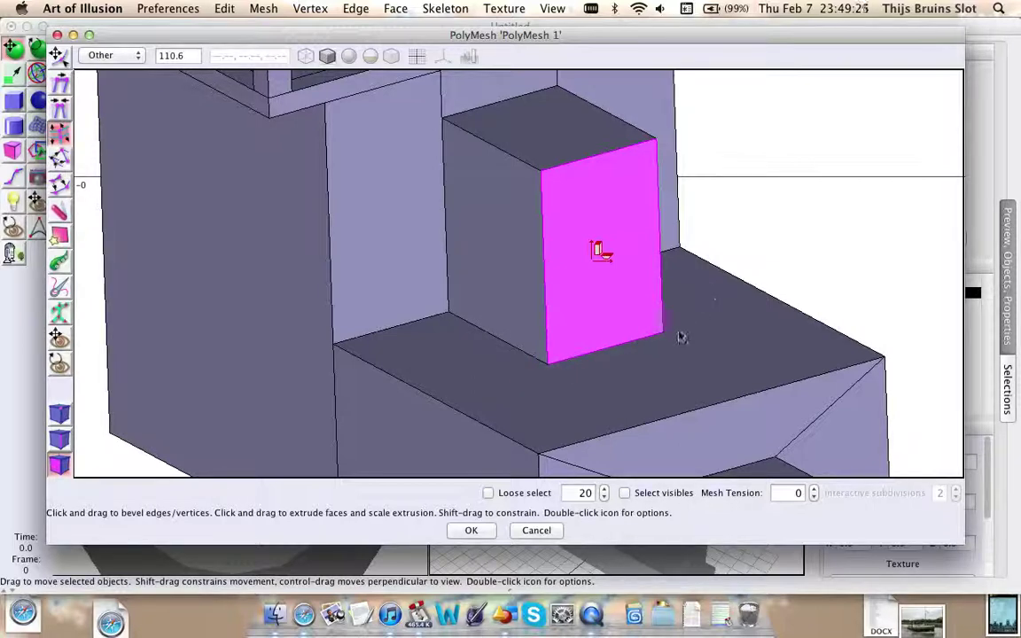
key("space")
left_click_drag(599, 188, 595, 102)
mouse_move(552, 362)
middle_mouse_down()
mouse_move(558, 331)
mouse_move(590, 379)
mouse_move(606, 331)
mouse_move(576, 298)
mouse_move(542, 376)
middle_mouse_up()
middle_click_drag(526, 302, 564, 307)
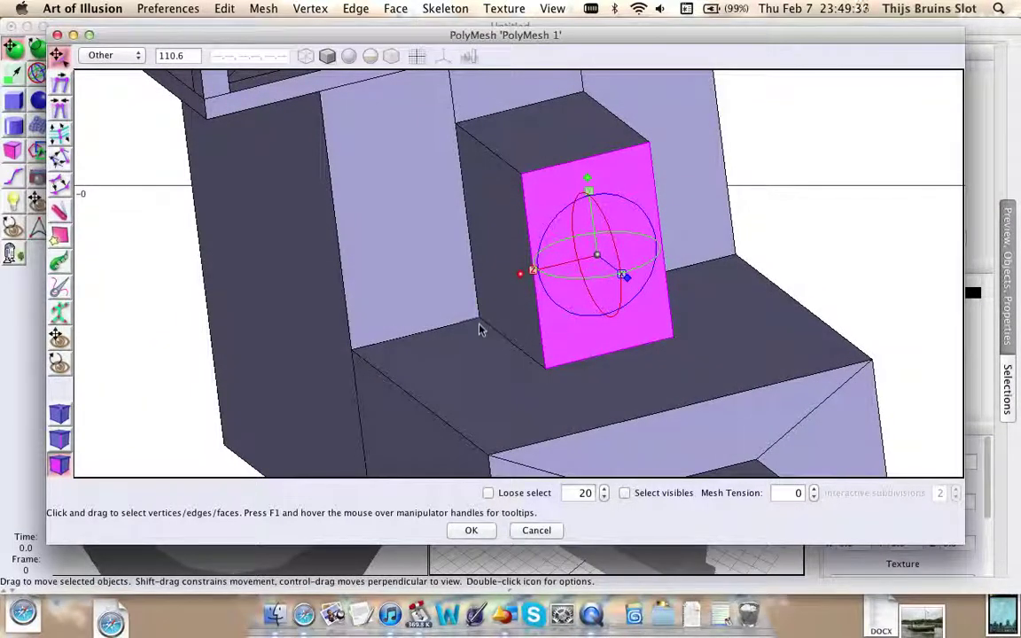
middle_click_drag(686, 344, 718, 246)
middle_click_drag(585, 364, 627, 275)
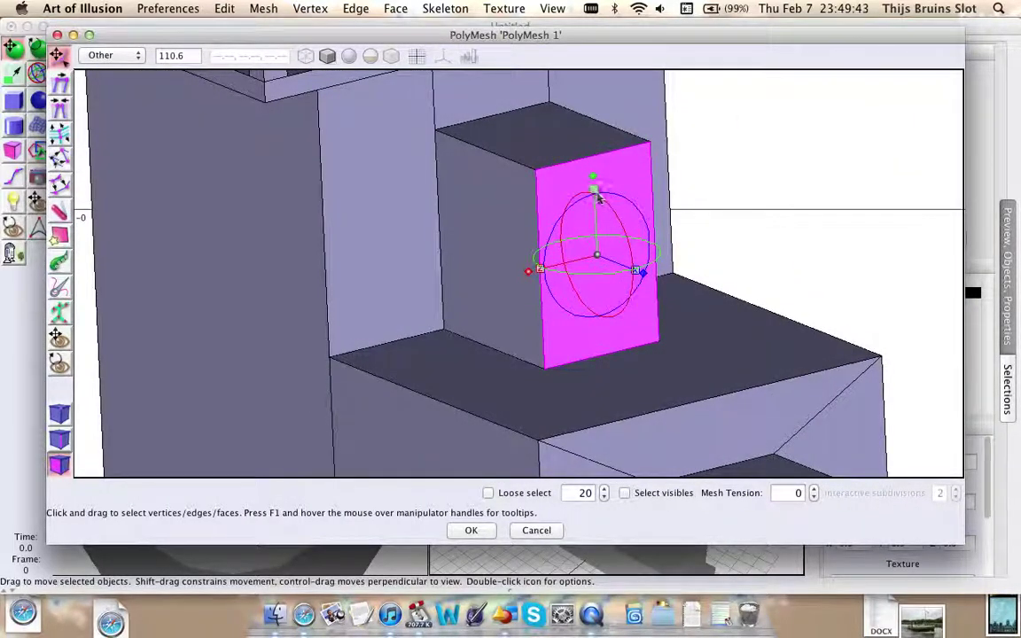
left_click_drag(600, 202, 590, 108)
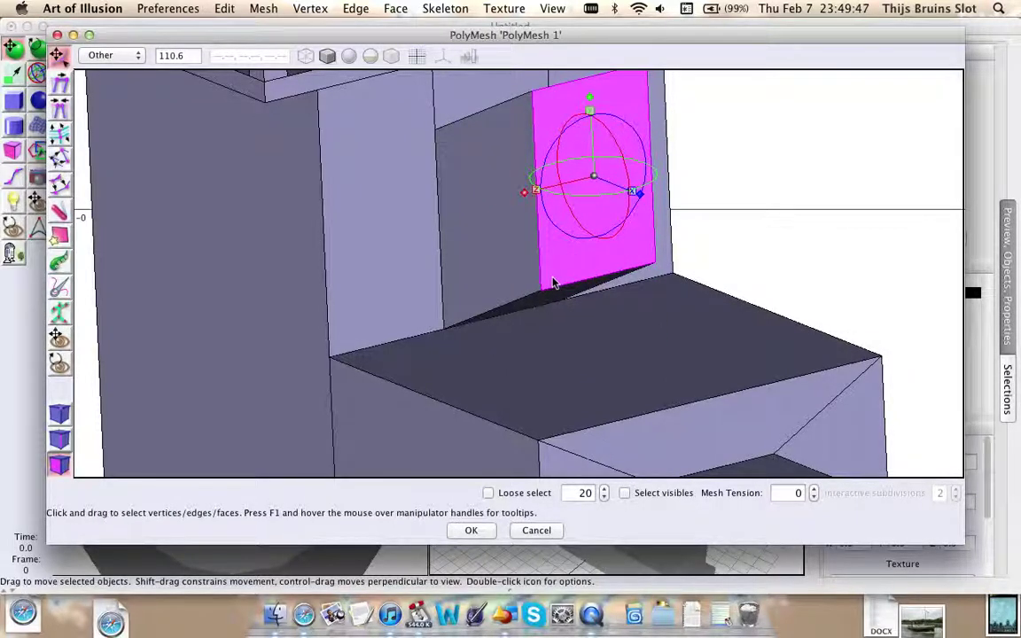
key("super+z")
key("super+z")
- Divide the two side edges of the lower block's flat roof into 2, with a crosswise edge joining their midpoints
middle_click_drag(561, 297, 443, 298)
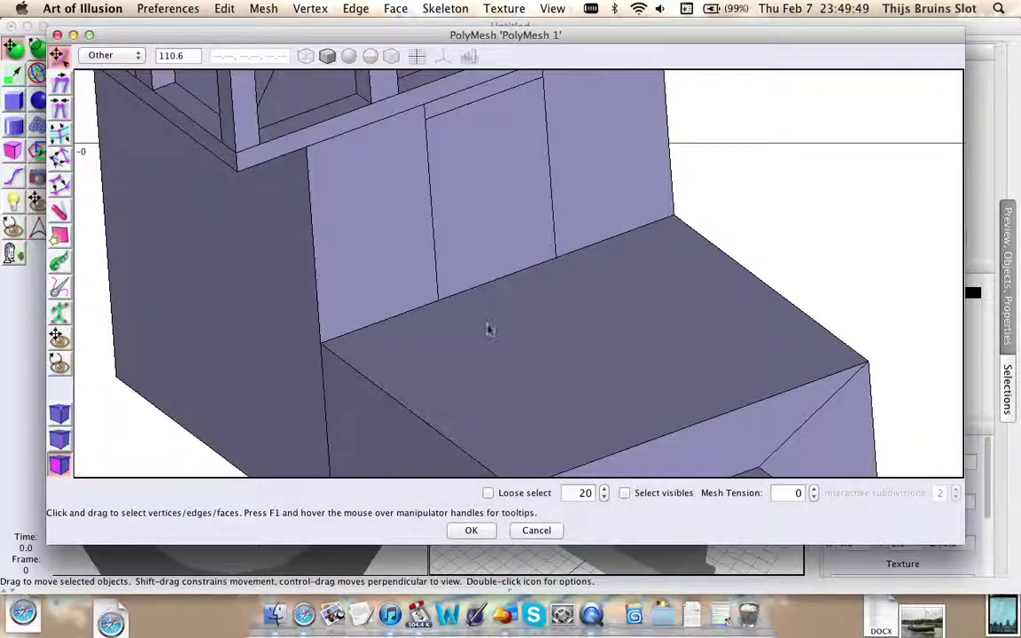
left_click(385, 396)
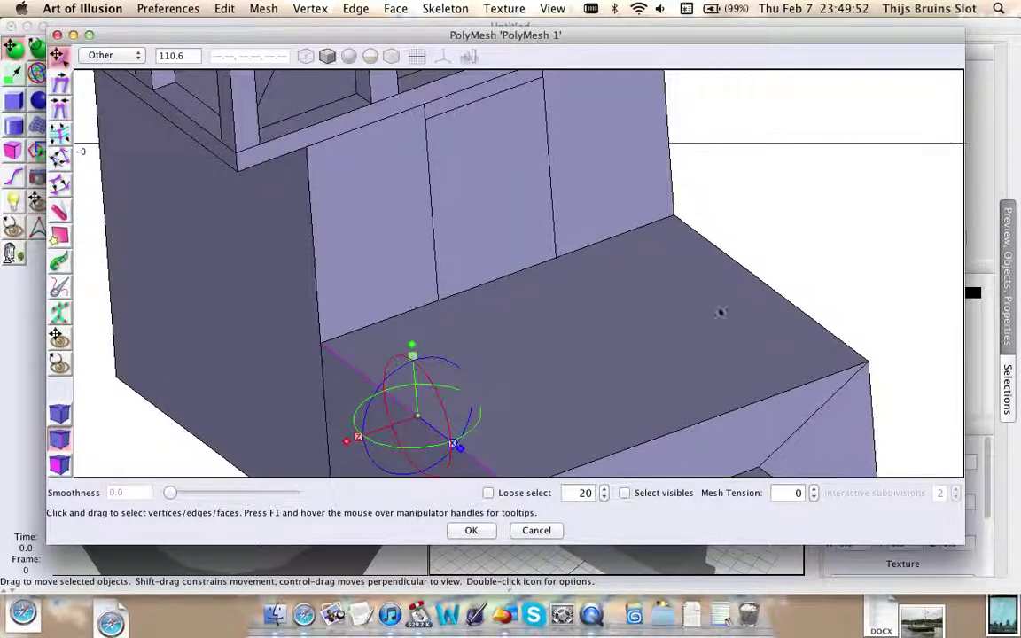
left_click(769, 288, "shift")
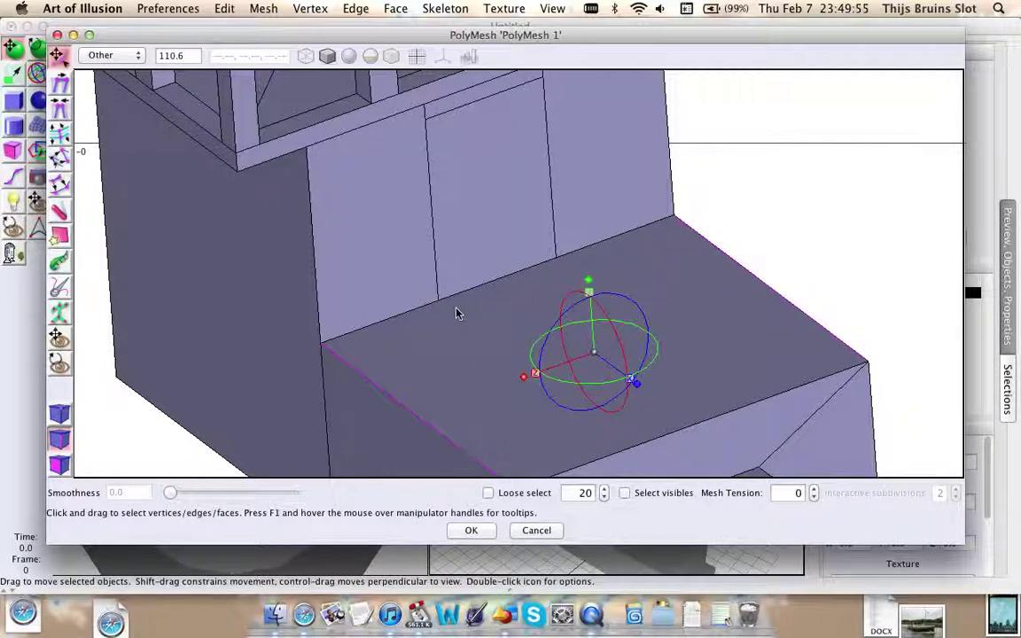
right_click(761, 162)
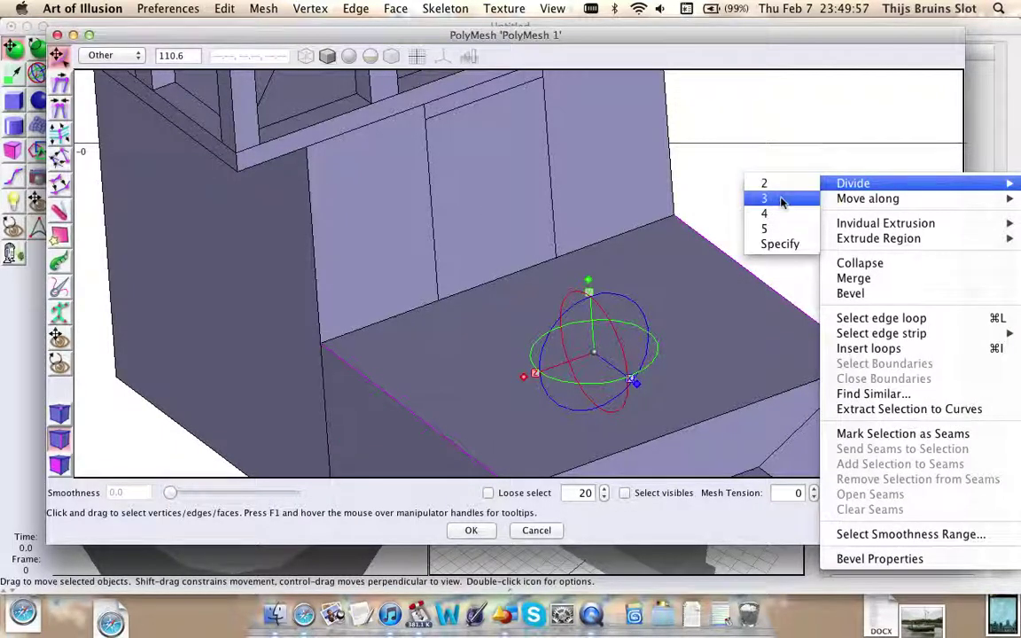
left_click(774, 188)
left_click_drag(636, 382, 634, 382)
middle_click_drag(793, 199, 718, 224)
- Divide the roof's new crosswise edge into 3 and spread the two division points slightly apart
left_click(234, 333)
left_click(60, 439)
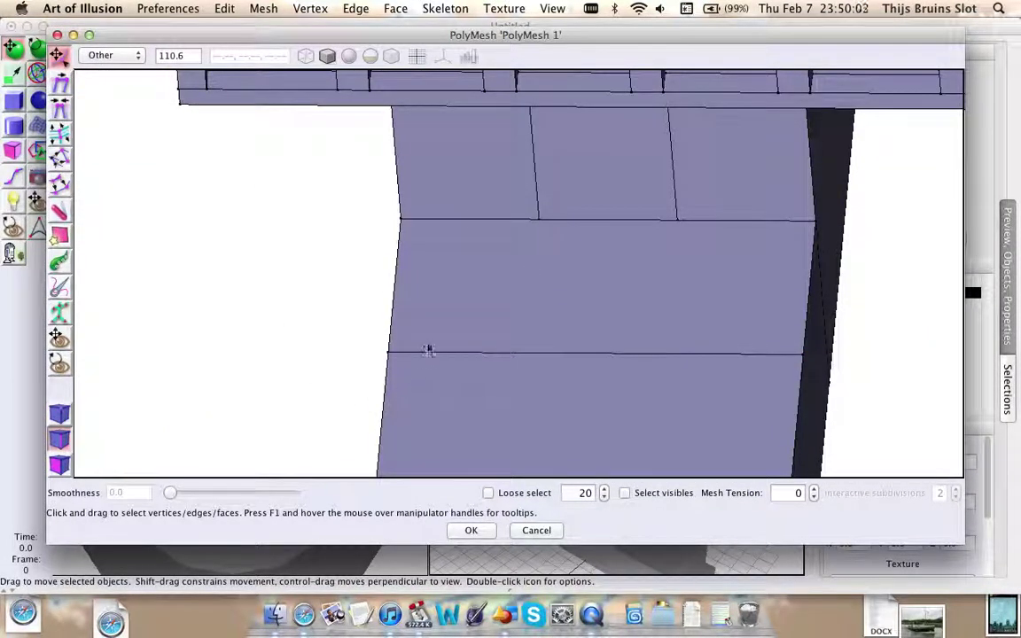
left_click(429, 354)
right_click(327, 247)
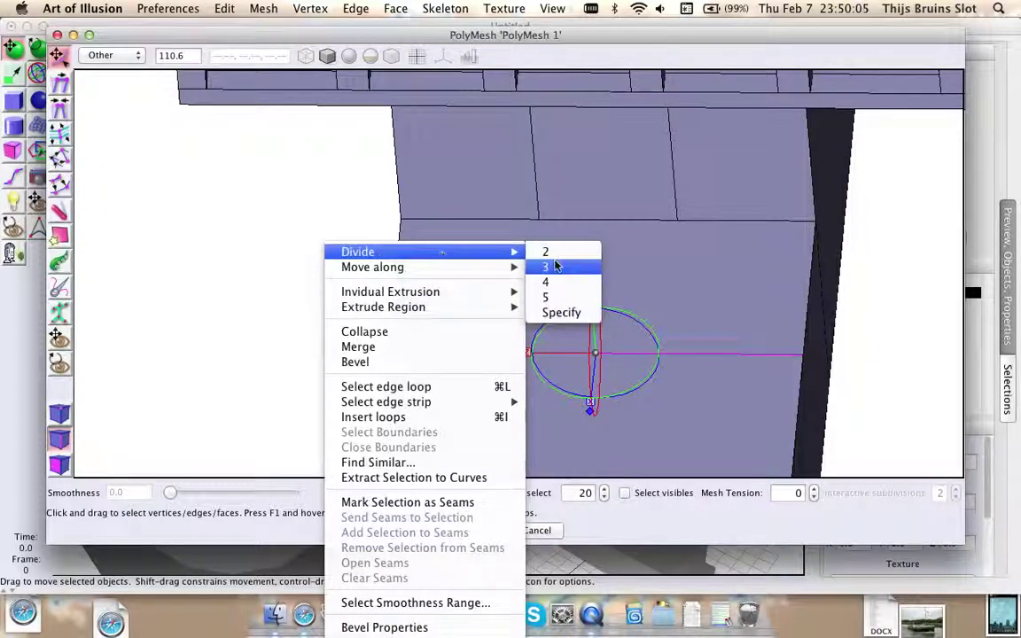
left_click(557, 265)
mouse_move(520, 353)
left_mouse_down()
mouse_move(541, 359)
mouse_move(512, 354)
left_mouse_up()
- Read the Z coordinate of the vertex where the doorway's left edge meets the roof, leaving its coordinates unedited
left_click(540, 221)
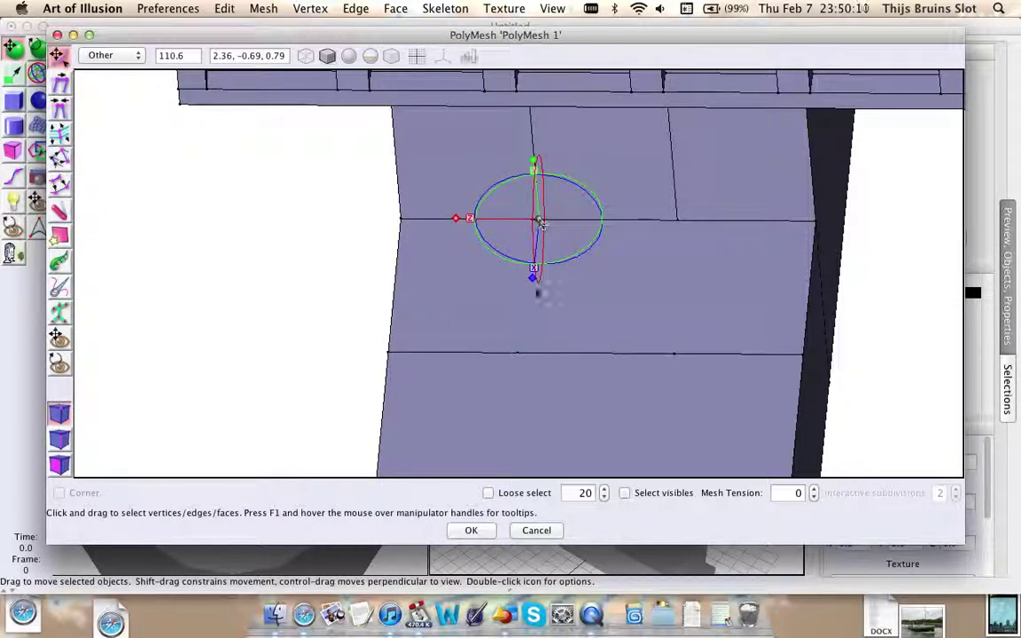
left_click(519, 355, "shift")
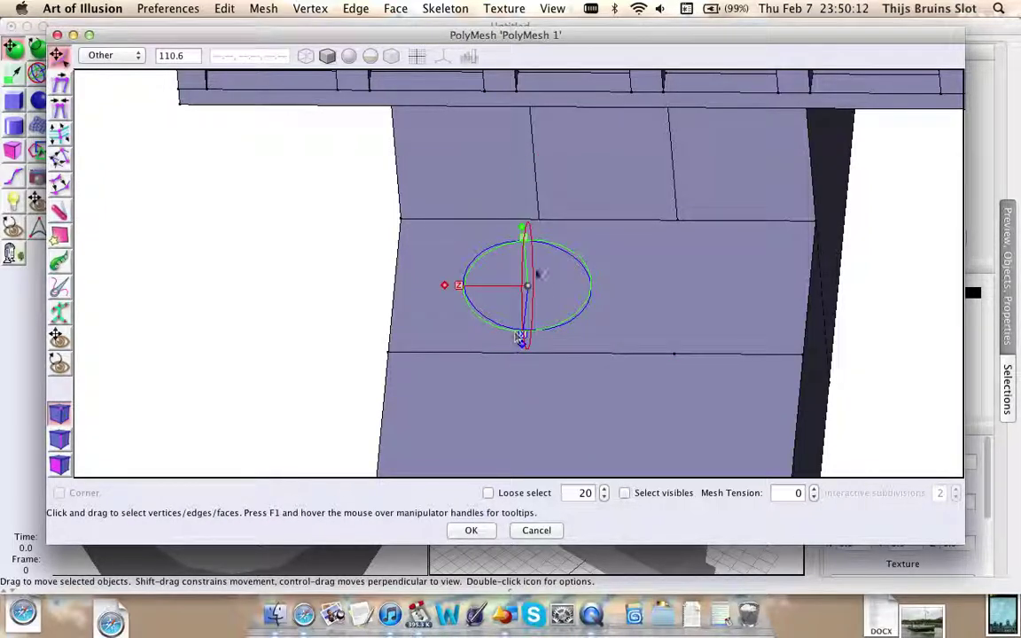
left_click(469, 260)
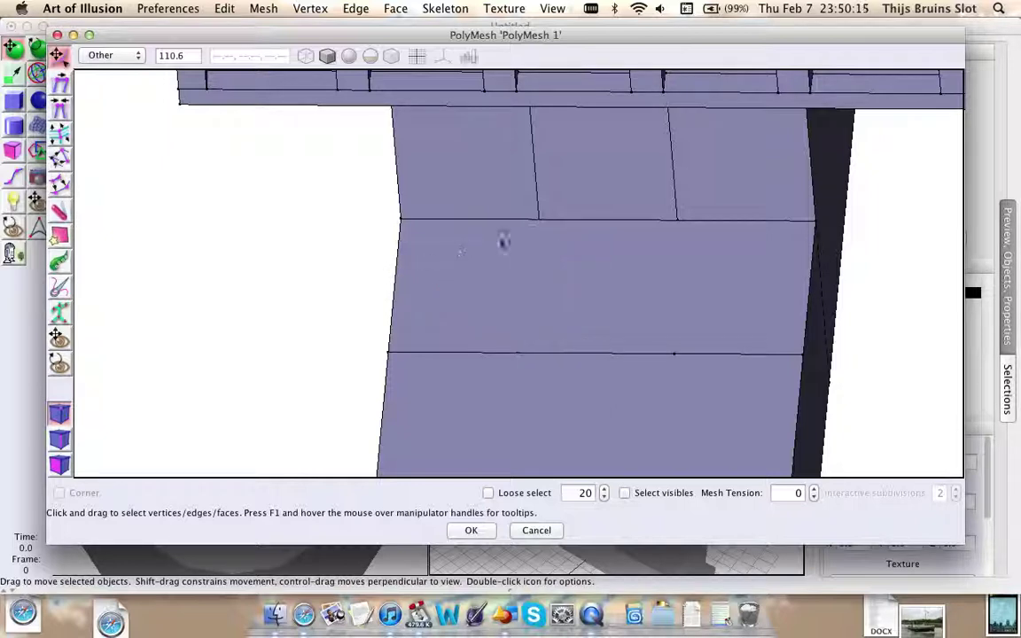
double_click(539, 221)
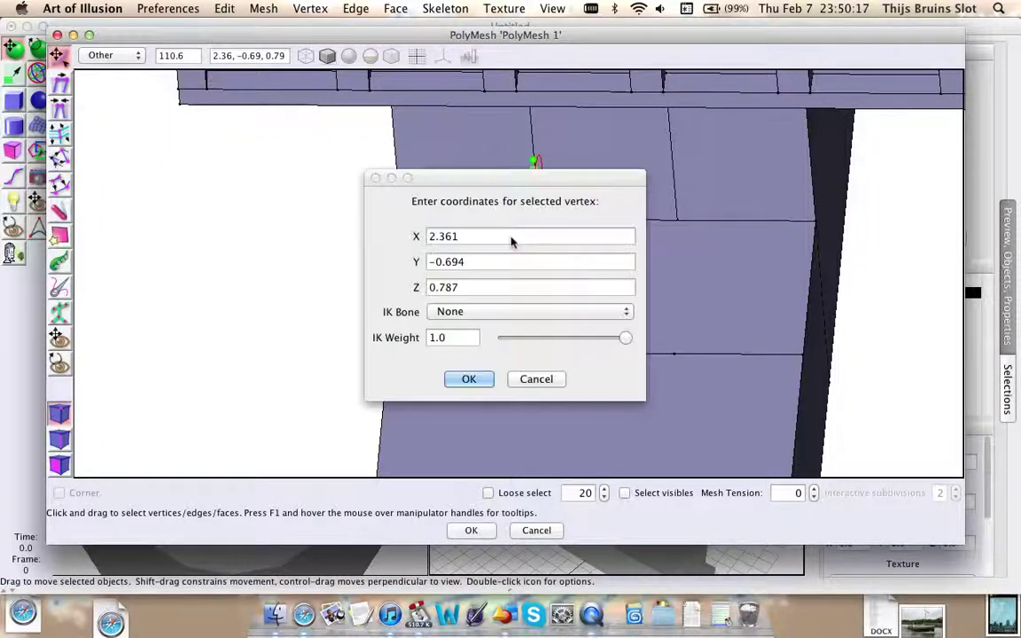
left_click(471, 289)
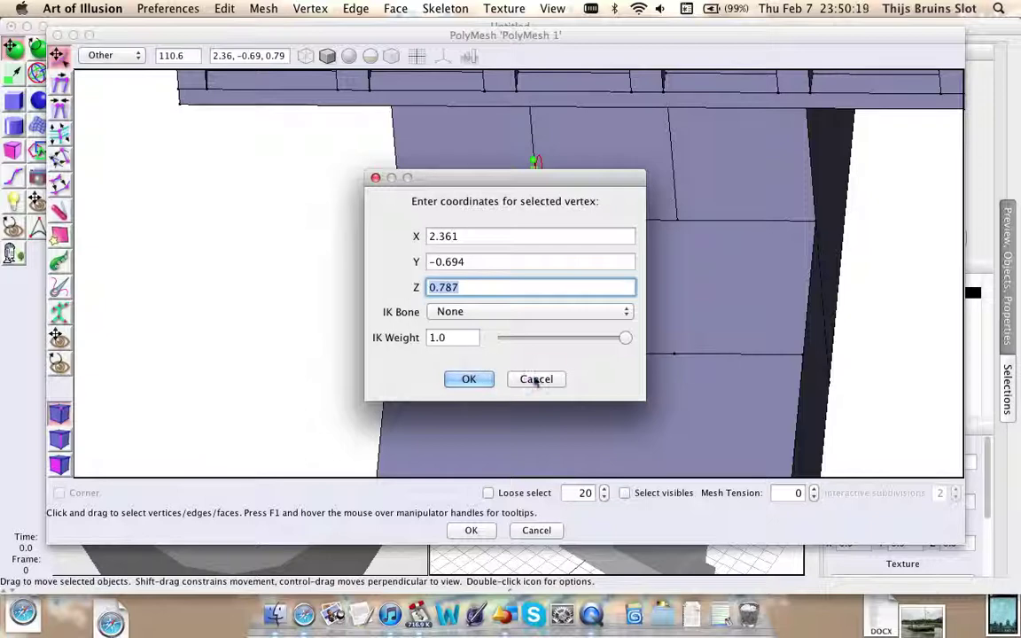
left_click(536, 379)
- Connect each division point on the crosswise edge to the doorway corner vertex opposite it at the wall base
left_click(519, 354)
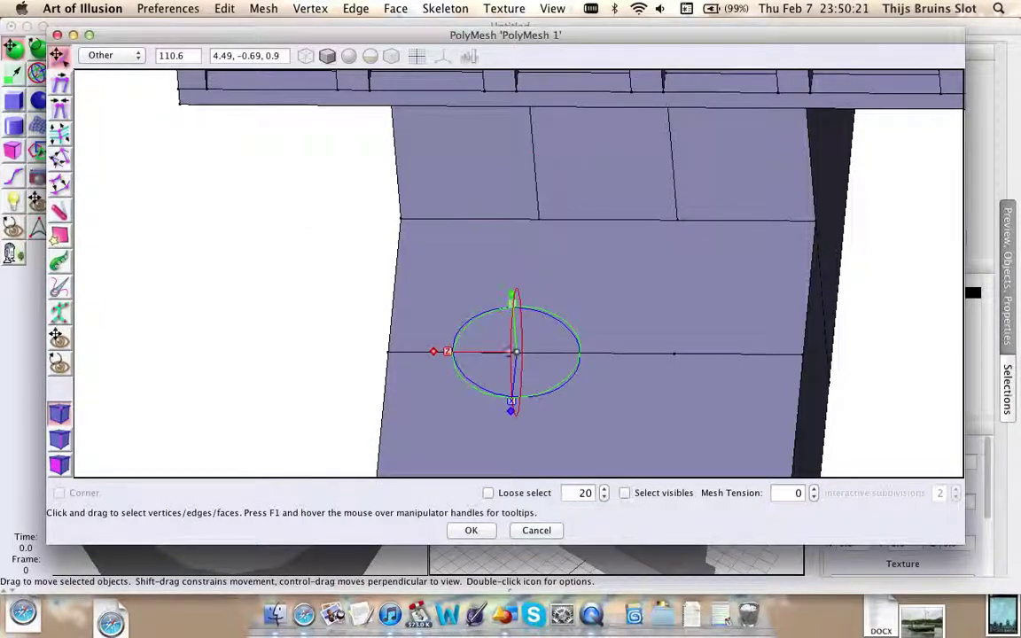
left_click_drag(529, 210, 555, 243, "shift")
key("c")
left_click_drag(632, 207, 708, 362)
key("c")
- Try spreading the two division points farther apart along the crosswise roof edge
left_click(519, 354)
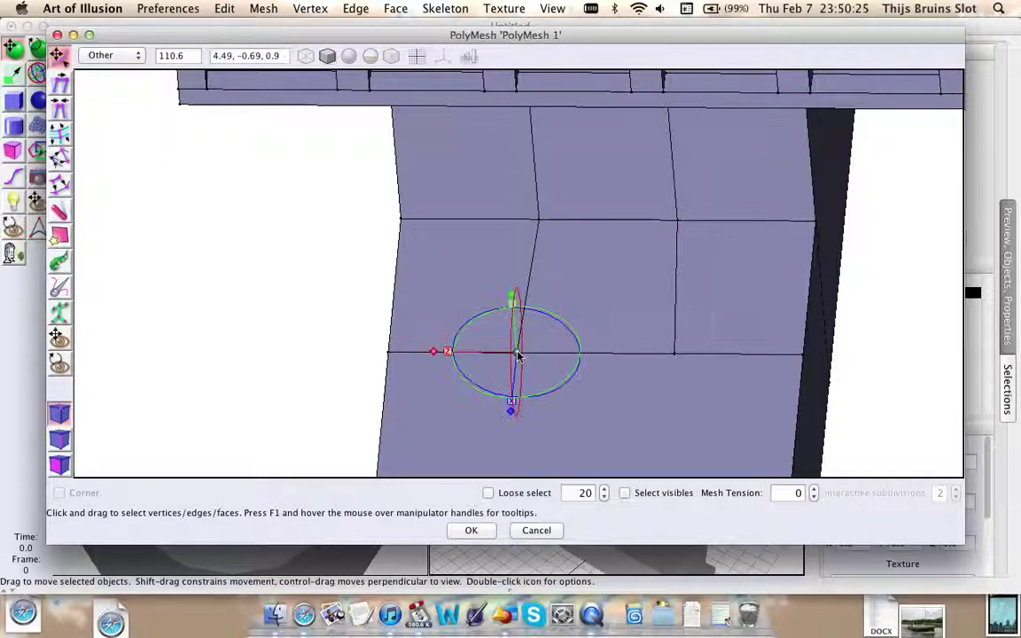
left_click(675, 356, "shift")
left_click_drag(512, 357, 447, 353)
left_click(296, 326)
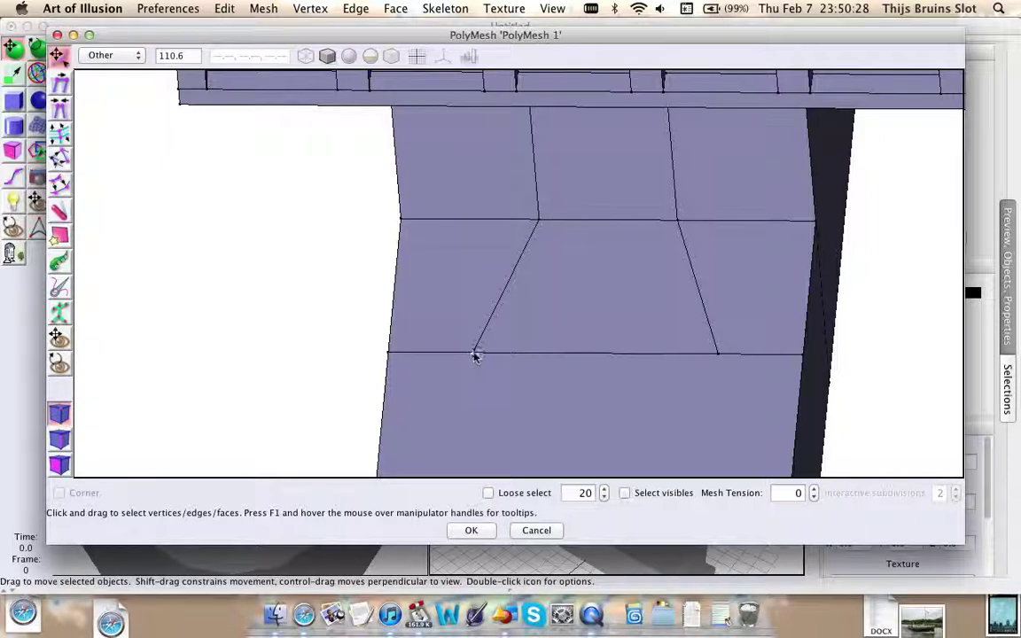
- Open the coordinates of the left division point on the crosswise roof edge for editing
left_click(476, 354)
double_click(449, 354)
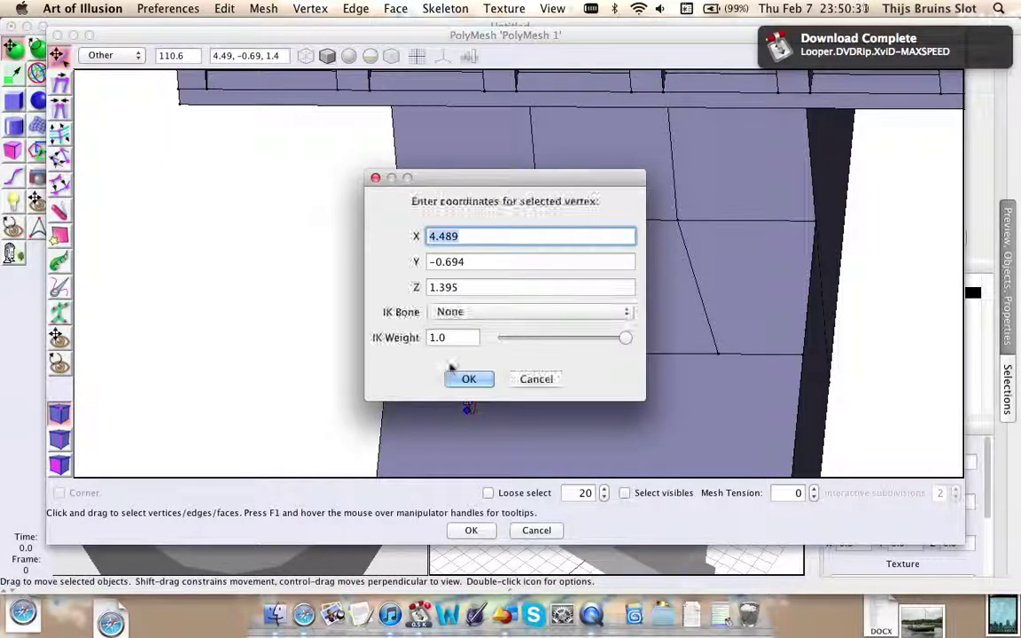
- Quit the Transmission download application running in the background
right_click(420, 612)
left_click(425, 547)
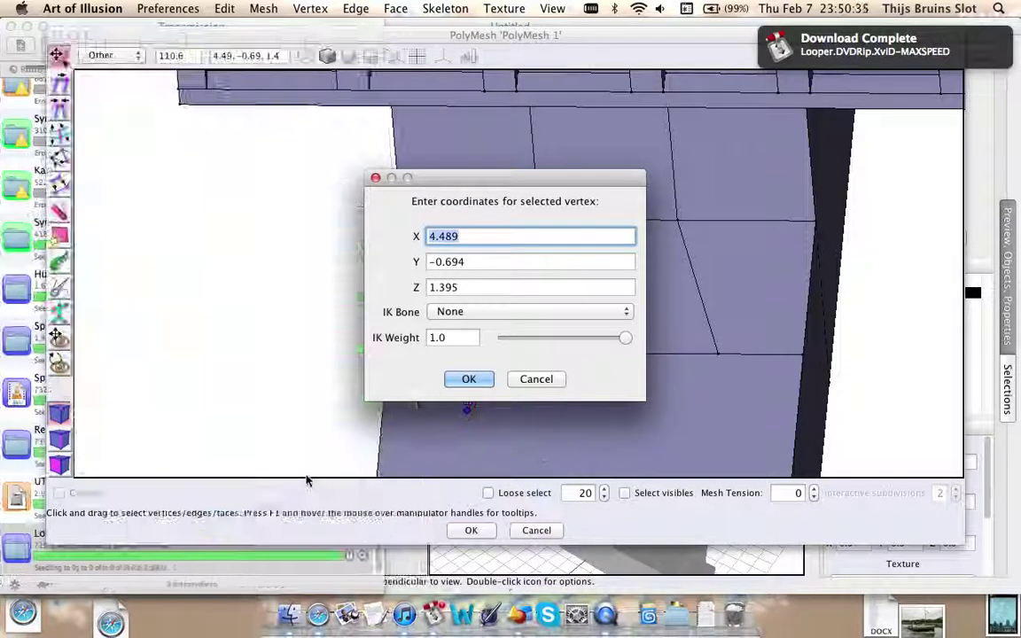
left_click(311, 144)
- Set the left division point's Z coordinate to 0.787 to align it with the doorway's corner
left_click_drag(477, 182, 273, 81)
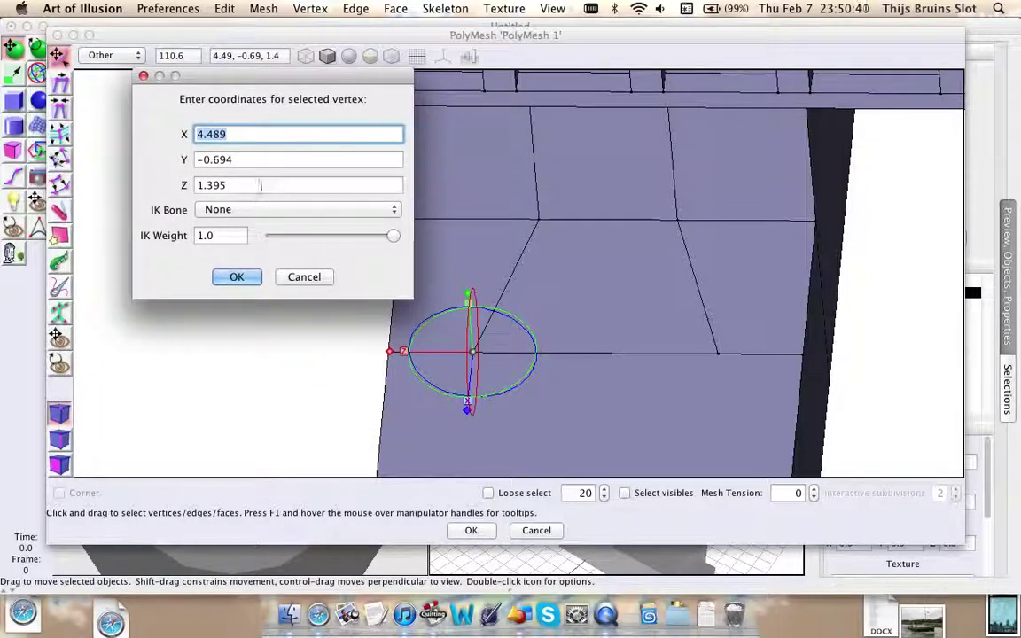
double_click(232, 186)
type("0.787")
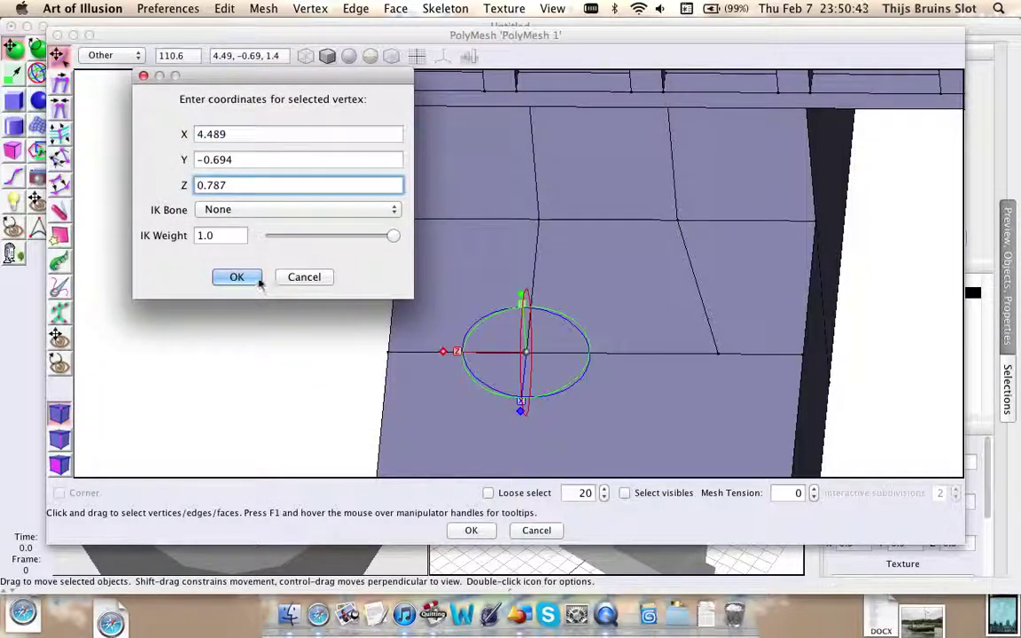
left_click(255, 279)
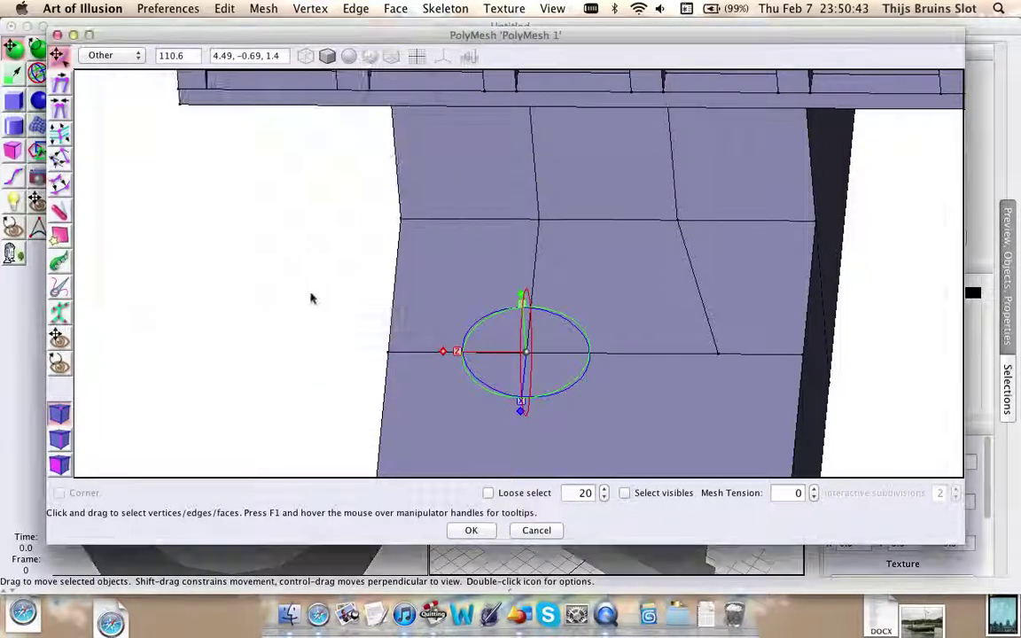
- Read the Z coordinate of the doorway's right corner vertex at the wall base without editing it
double_click(676, 220)
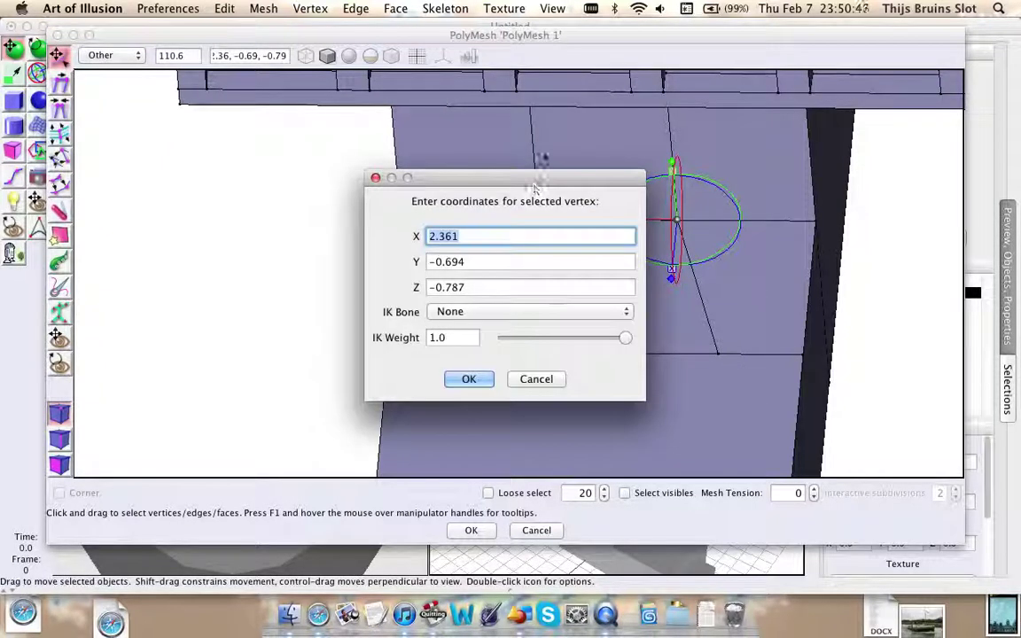
left_click(456, 285)
left_click(537, 378)
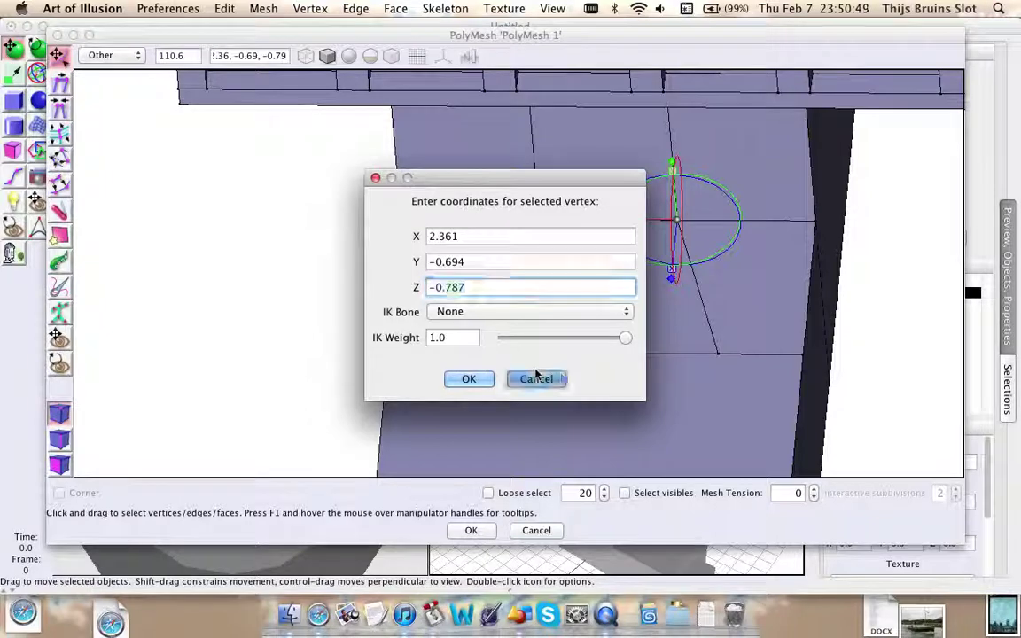
- Set the right division point's Z coordinate to -0.787 to align it with the doorway's right corner
left_click(720, 359)
left_click(718, 353)
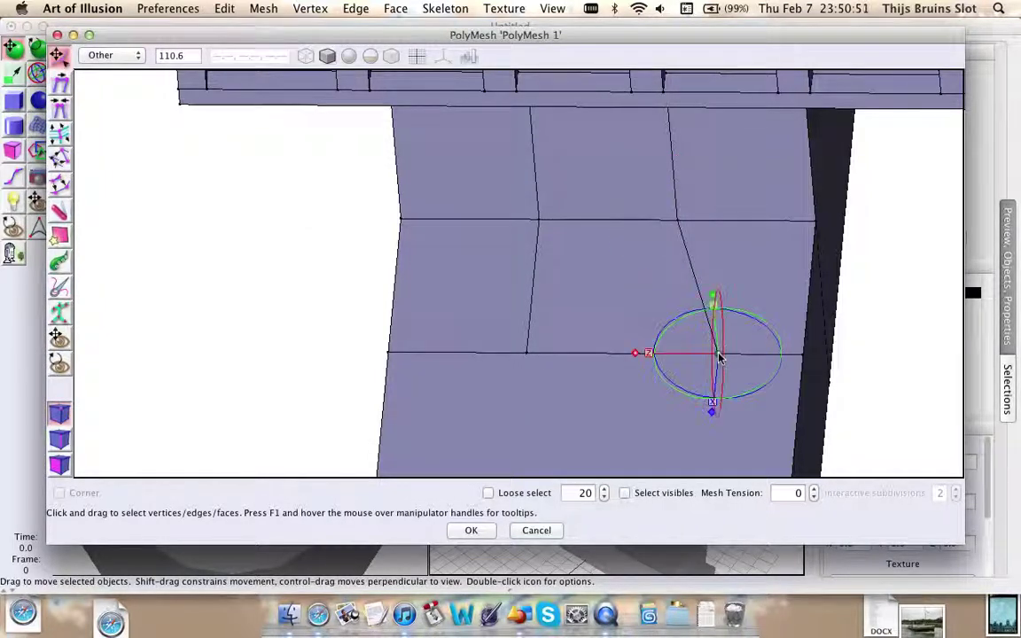
double_click(718, 354)
key("super+c")
left_click_drag(464, 289, 374, 278)
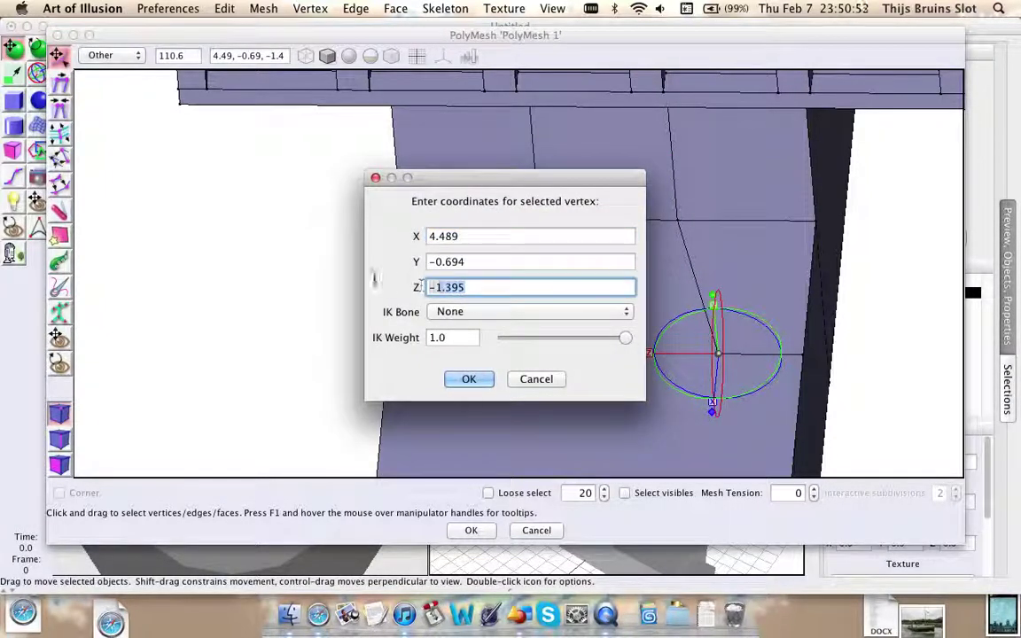
type("-0.787")
left_click(474, 382)
left_click(470, 379)
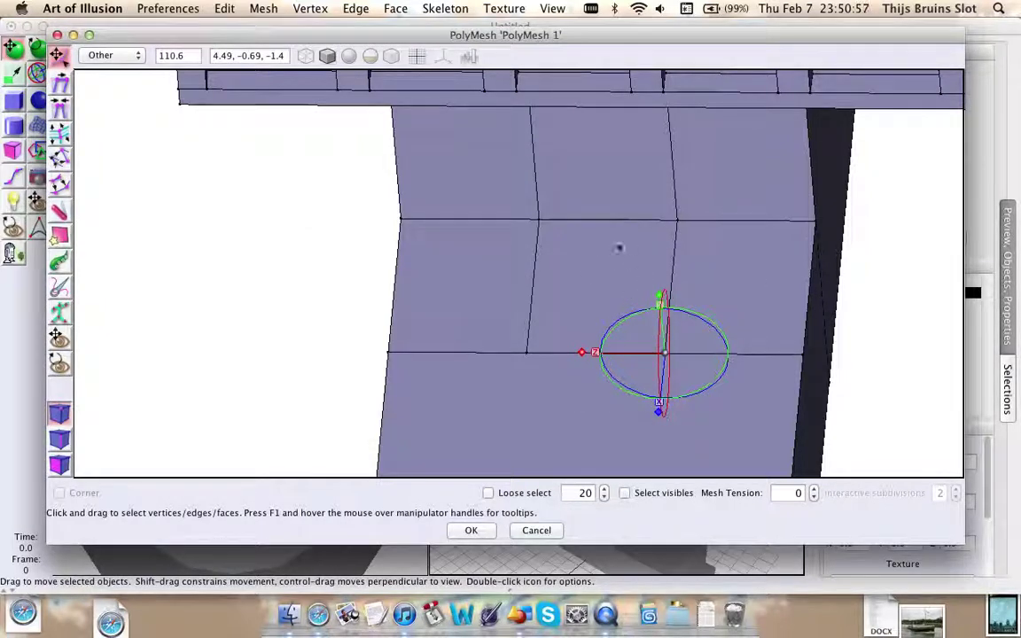
- Extrude the doorway face on the wall beneath the balcony outward over the roof, stopping just short of the roof's division line
right_click_drag(608, 263, 523, 336)
middle_click_drag(523, 336, 492, 284)
right_click_drag(348, 301, 401, 312)
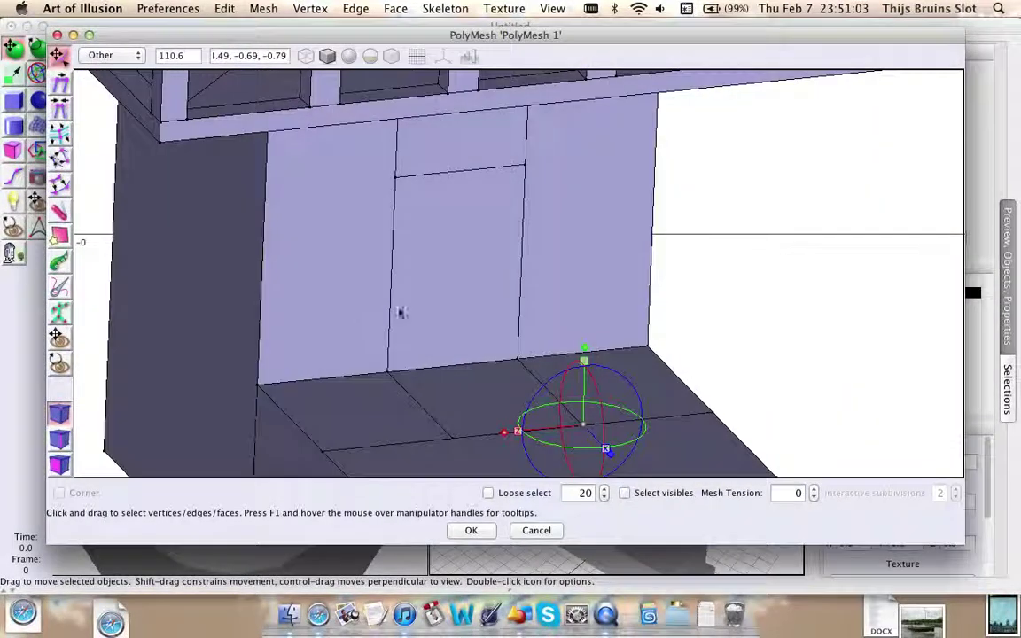
right_click_drag(727, 256, 354, 337)
left_click(422, 259)
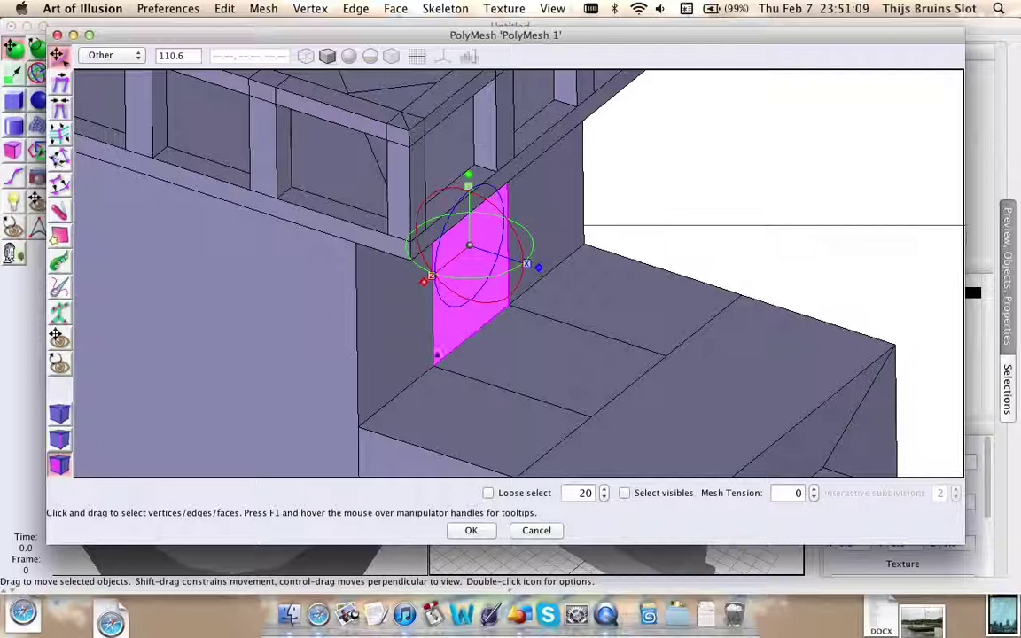
key("space")
right_click_drag(544, 346, 473, 274)
left_click_drag(469, 245, 455, 67)
left_click_drag(455, 63, 454, 65)
scroll(584, 283, "up", 2)
middle_click_drag(585, 283, 634, 324)
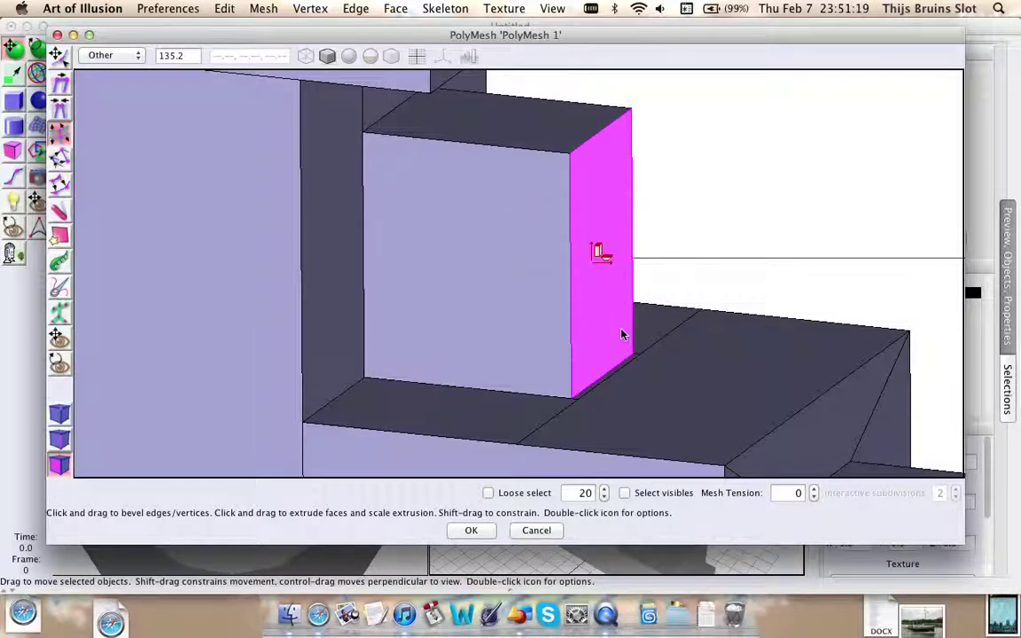
- Copy the X coordinate of the roof division vertex beside the extruded doorway's front corner, leaving the vertex unedited
key("space")
scroll(637, 344, "up", 3)
middle_click_drag(694, 266, 697, 300)
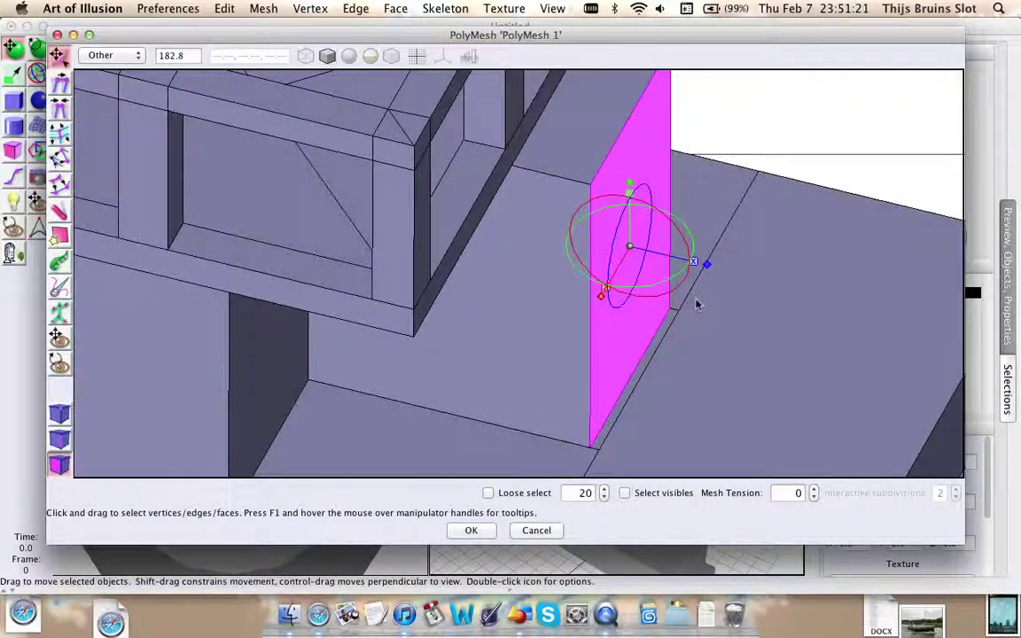
left_click(789, 118)
key("v")
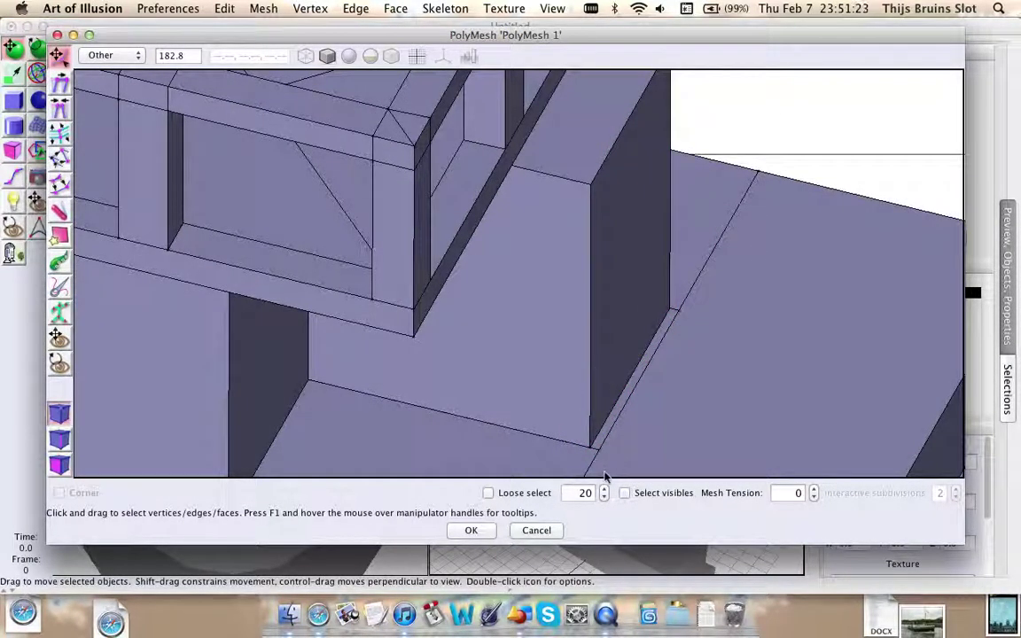
left_click(601, 455)
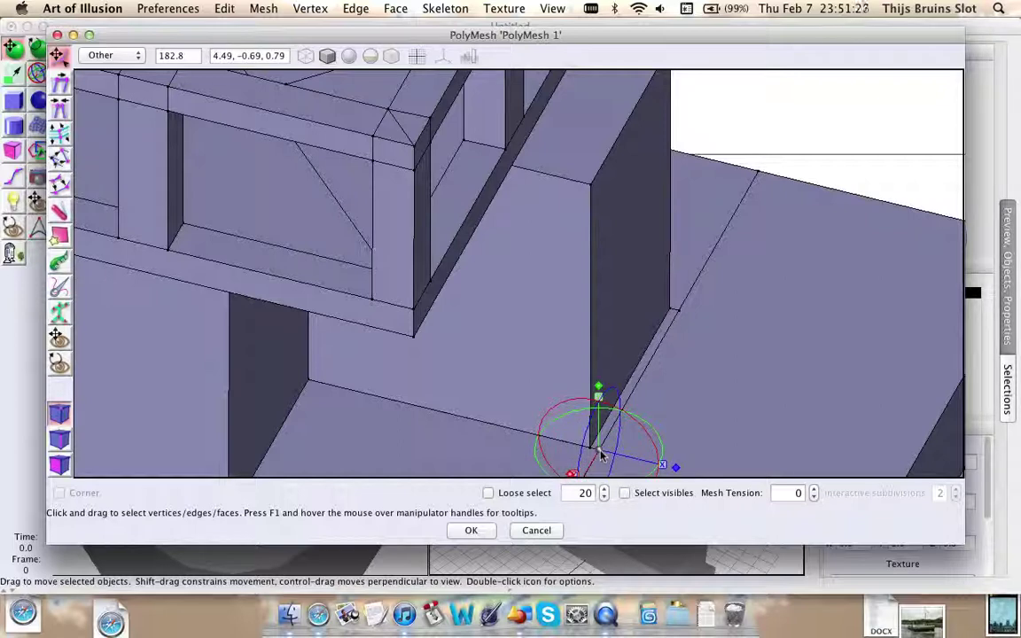
double_click(601, 454)
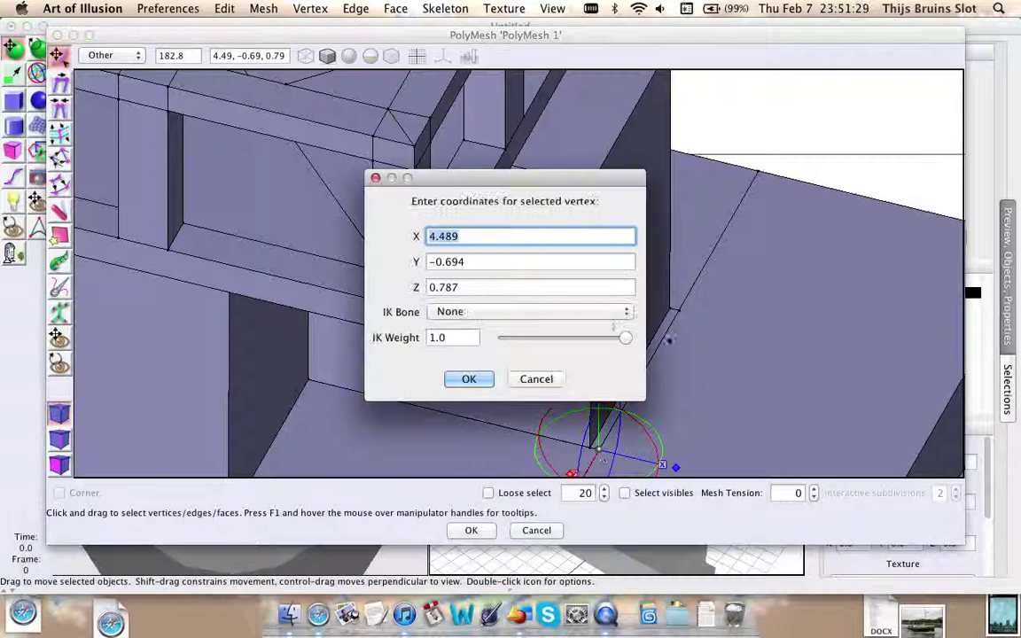
left_click(536, 380)
- Set the X coordinate of the doorway extrusion's four front vertices to 4.489 to align them with the roof's division line
key("3")
left_click(629, 242)
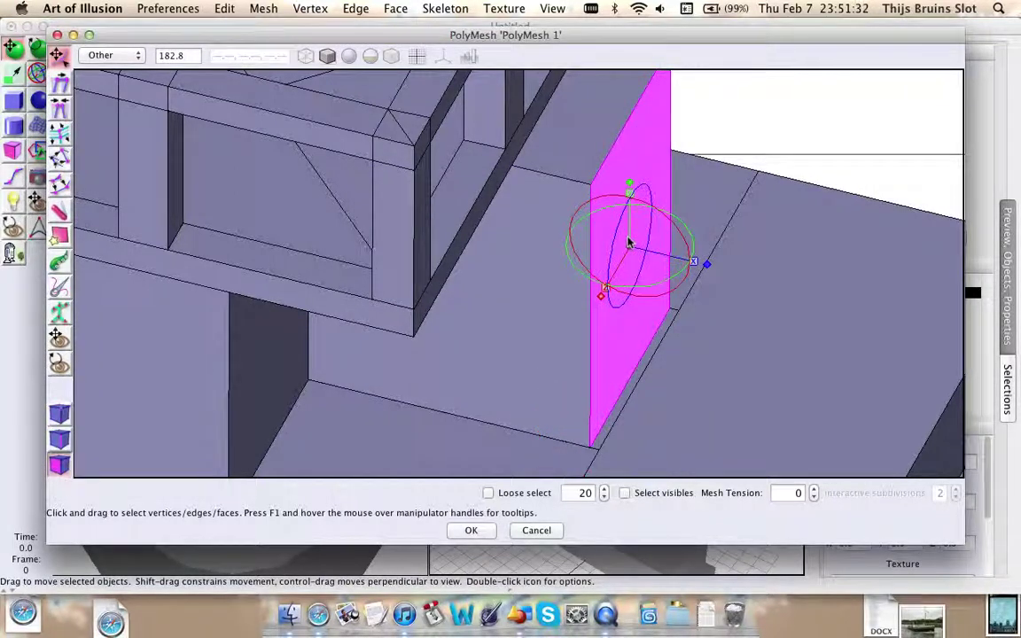
key("1")
key("super+e")
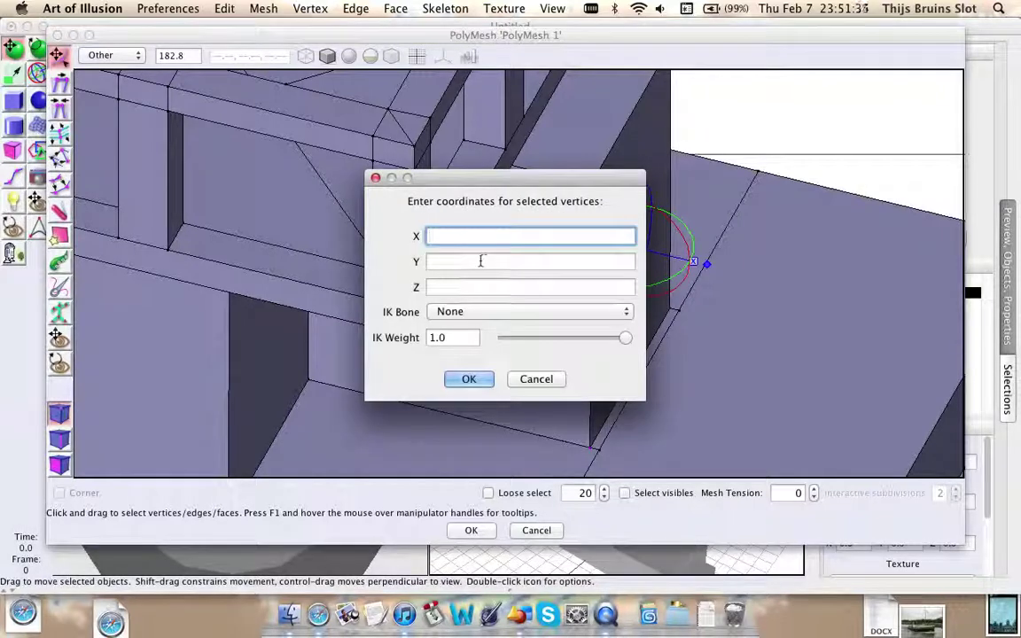
key("super+v")
left_click(469, 379)
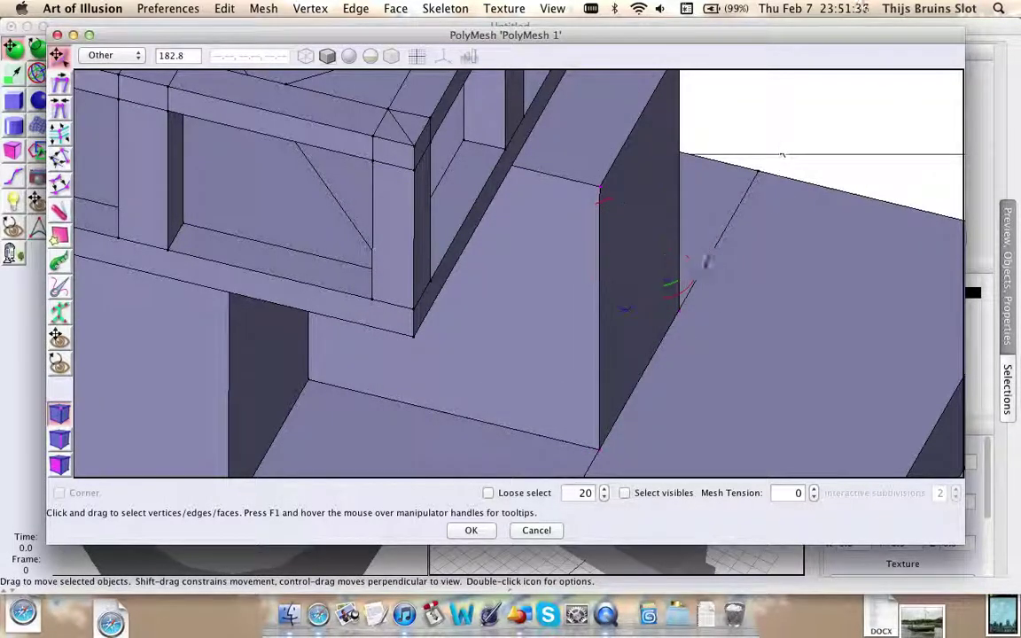
- Raise the doorway extrusion's front bottom edge slightly above the roof surface
key("2")
left_click(640, 379)
middle_click_drag(645, 379, 724, 324)
right_click_drag(722, 324, 632, 321)
left_click_drag(632, 321, 625, 237)
- Delete the doorway extrusion's underside face together with the roof face directly beneath it
right_click_drag(560, 328, 537, 355)
left_click(60, 465)
left_click(655, 331)
left_click(557, 374)
left_click(599, 321, "shift")
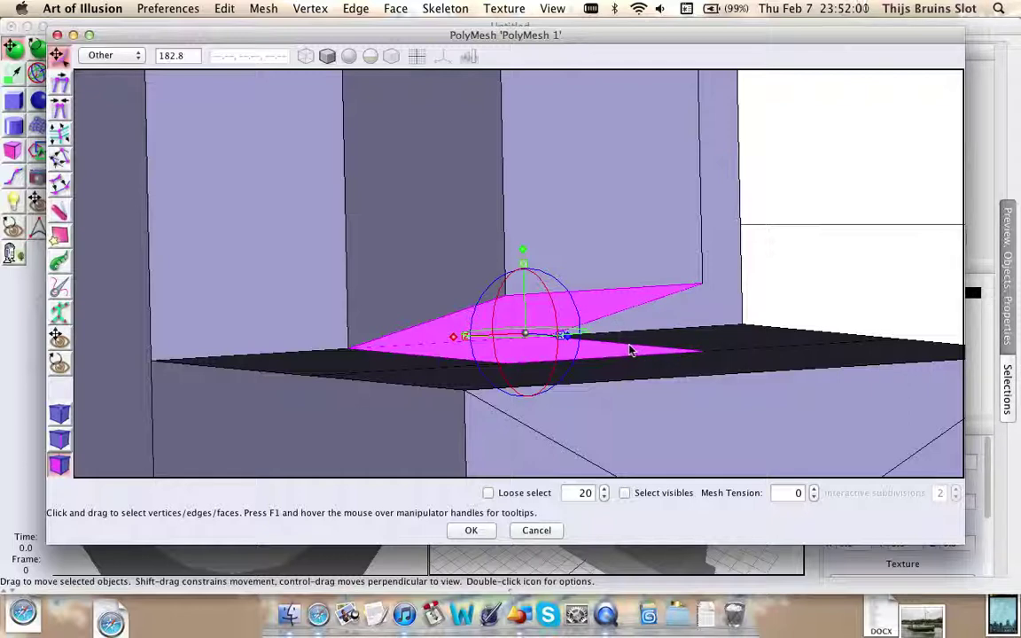
left_click(684, 347)
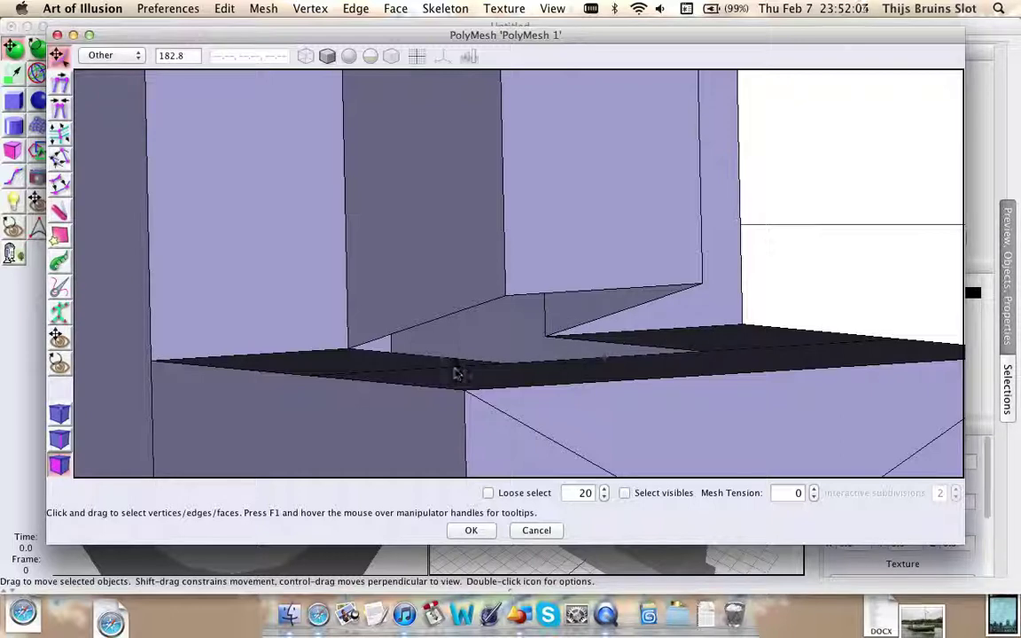
middle_click_drag(381, 341, 387, 351)
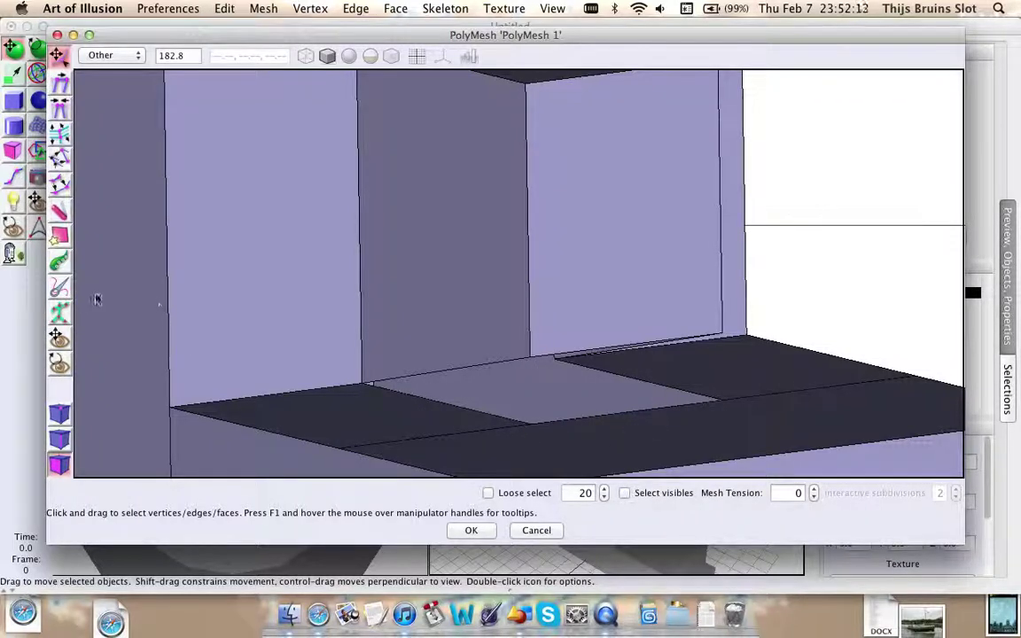
- Merge the doorway extrusion's left bottom boundary edge with the matching edge of the roof opening using the sewing tool
left_click(59, 289)
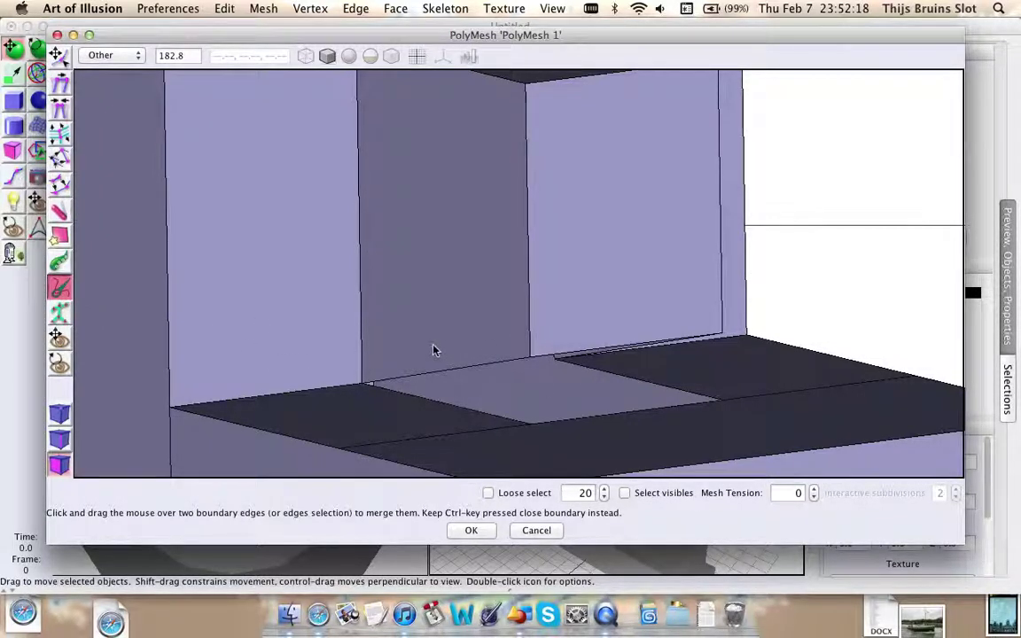
left_click_drag(432, 345, 433, 367)
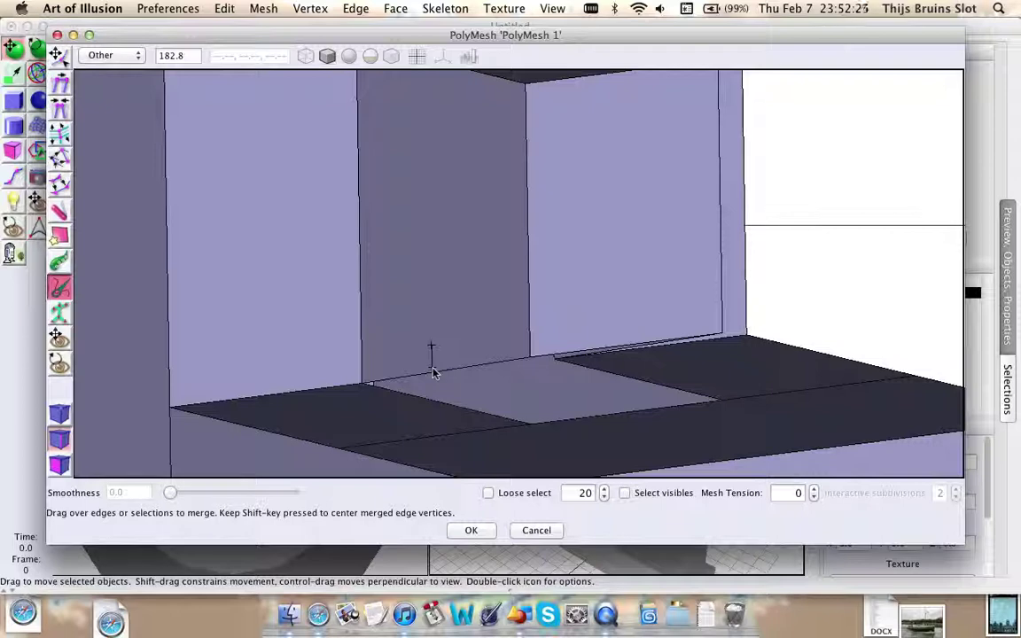
mouse_move(433, 373)
left_mouse_down()
mouse_move(440, 429)
mouse_move(431, 344)
mouse_move(430, 355)
left_mouse_up()
left_click_drag(433, 376, 428, 342)
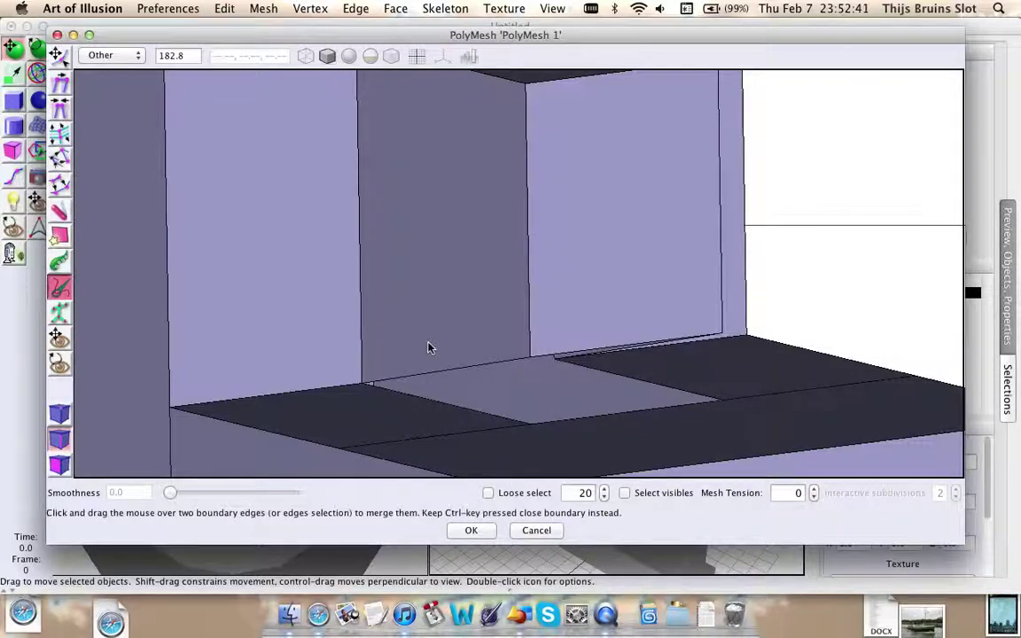
middle_click_drag(448, 422, 423, 413)
left_click_drag(426, 403, 432, 328)
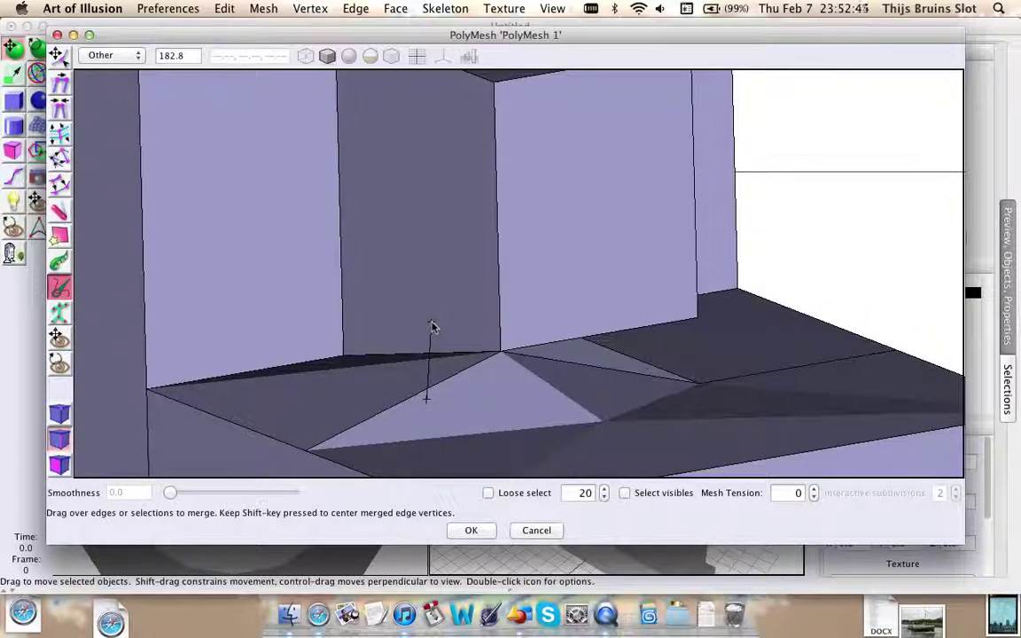
left_click_drag(432, 327, 430, 412)
- Merge the remaining front and side bottom edges of the doorway extrusion with the edges of the roof opening
left_click_drag(586, 342, 611, 417)
middle_click_drag(612, 417, 335, 338)
left_click_drag(313, 315, 346, 368)
middle_click_drag(257, 303, 466, 298)
middle_click_drag(302, 335, 504, 338)
middle_click_drag(344, 327, 691, 342)
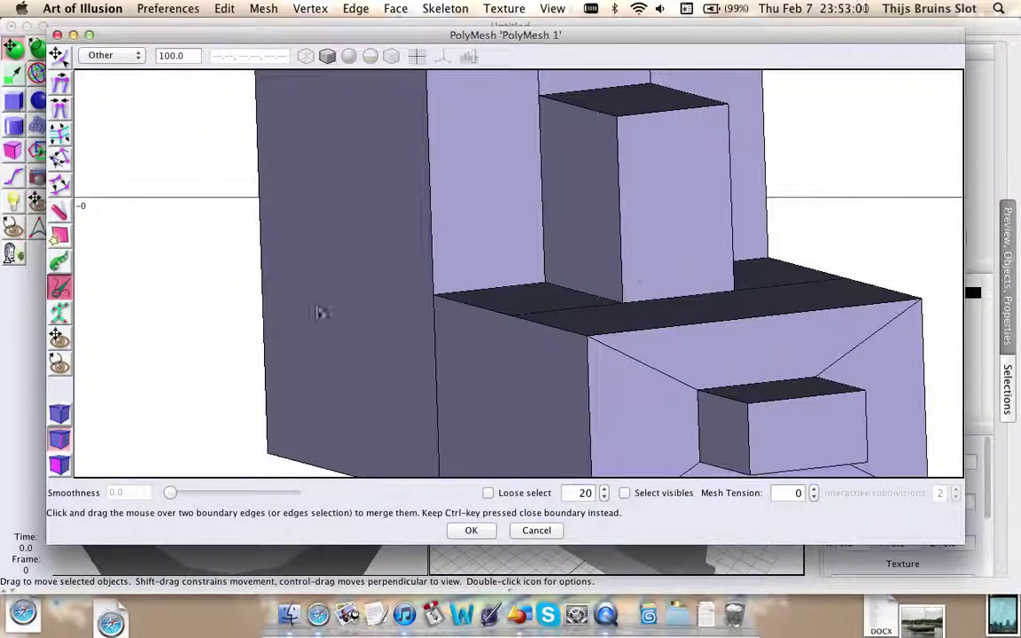
middle_click_drag(649, 270, 543, 279)
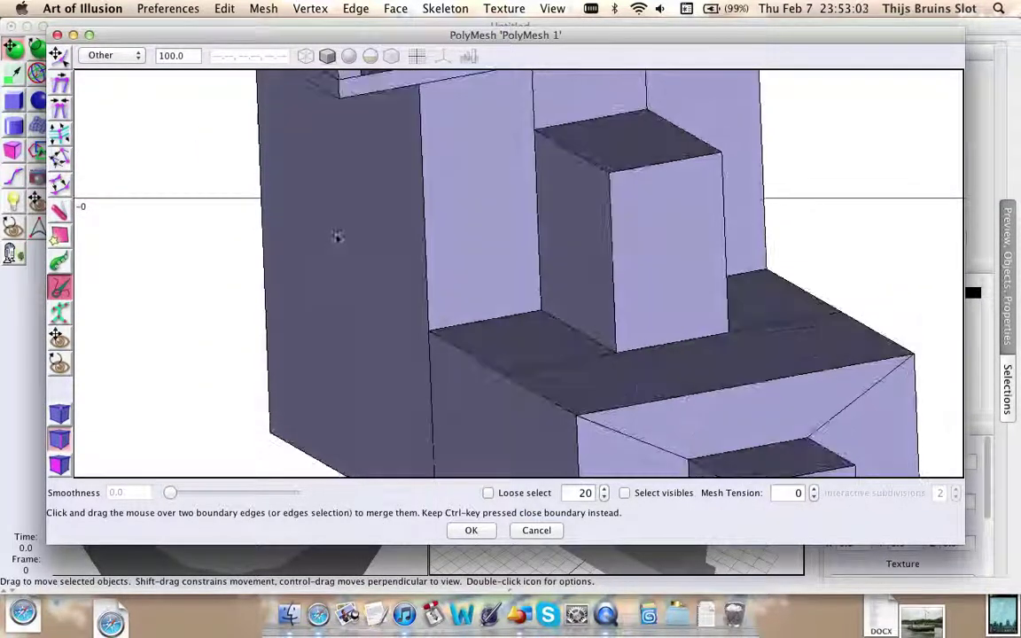
- Inspect the doorway box's front face and its joins with the wall and the lower block's roof
left_click(55, 55)
left_click(652, 245)
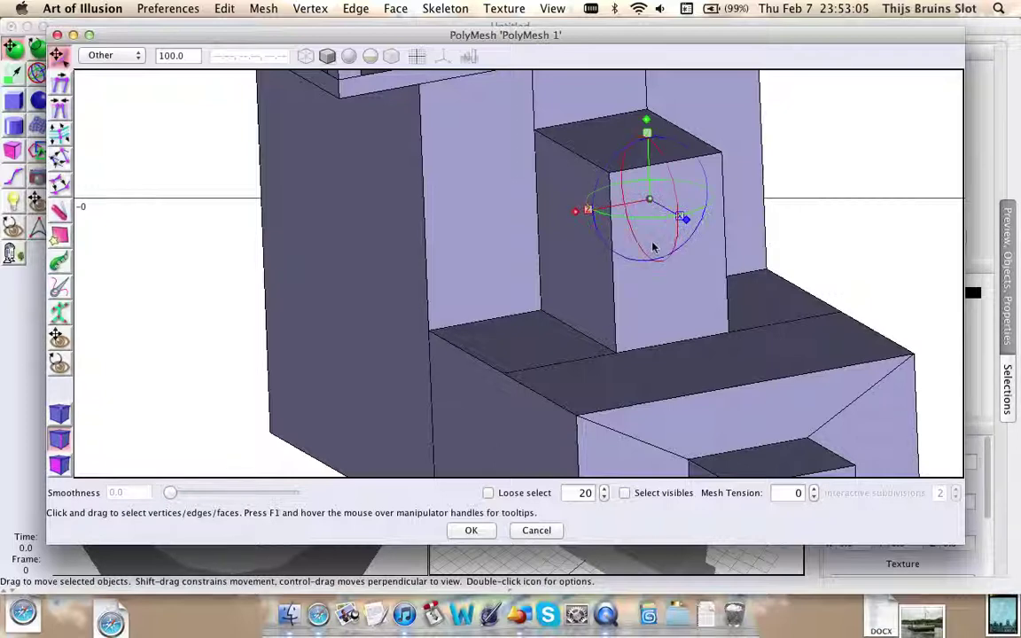
left_click(675, 326)
middle_click_drag(723, 316, 763, 296)
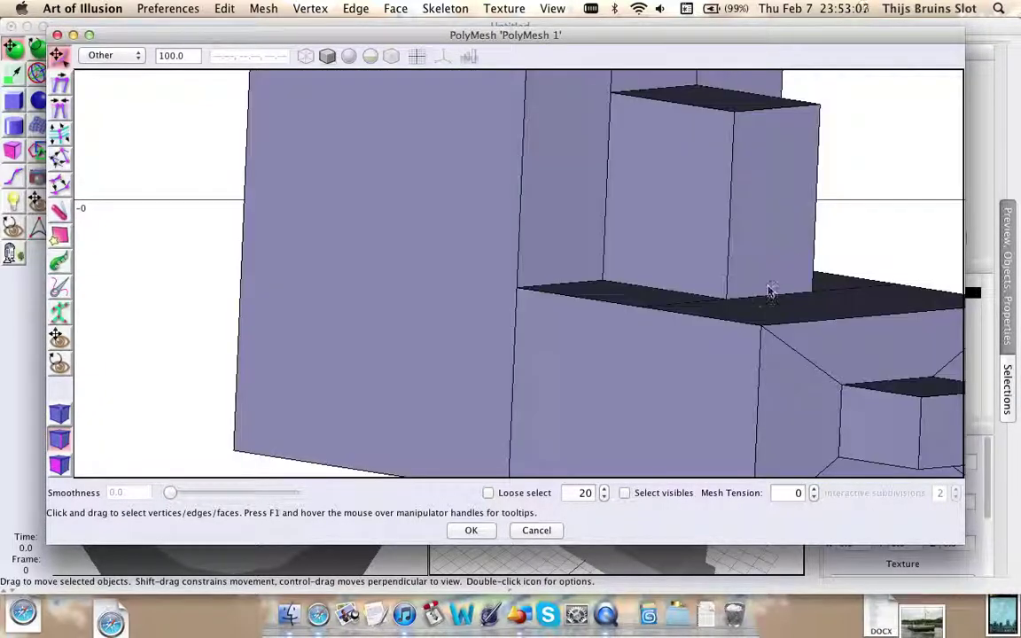
left_click(797, 168)
mouse_move(775, 133)
left_mouse_down()
mouse_move(774, 80)
mouse_move(776, 133)
left_mouse_up()
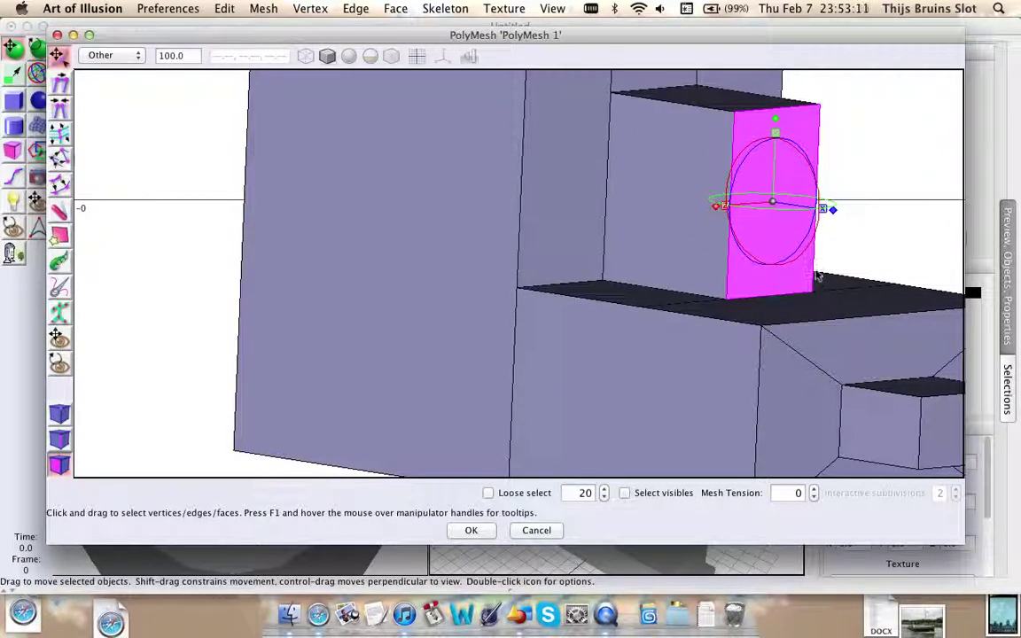
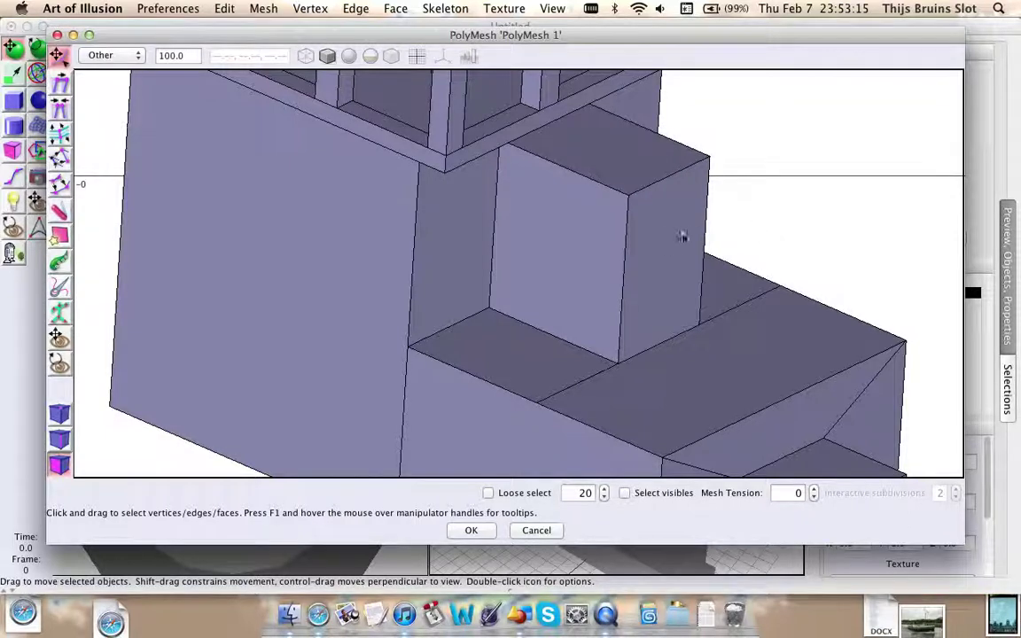
right_click_drag(676, 240, 636, 243)
right_click_drag(689, 277, 668, 254)
right_click_drag(713, 303, 693, 266)
mouse_move(680, 278)
middle_mouse_down()
mouse_move(678, 249)
mouse_move(672, 296)
middle_mouse_up()
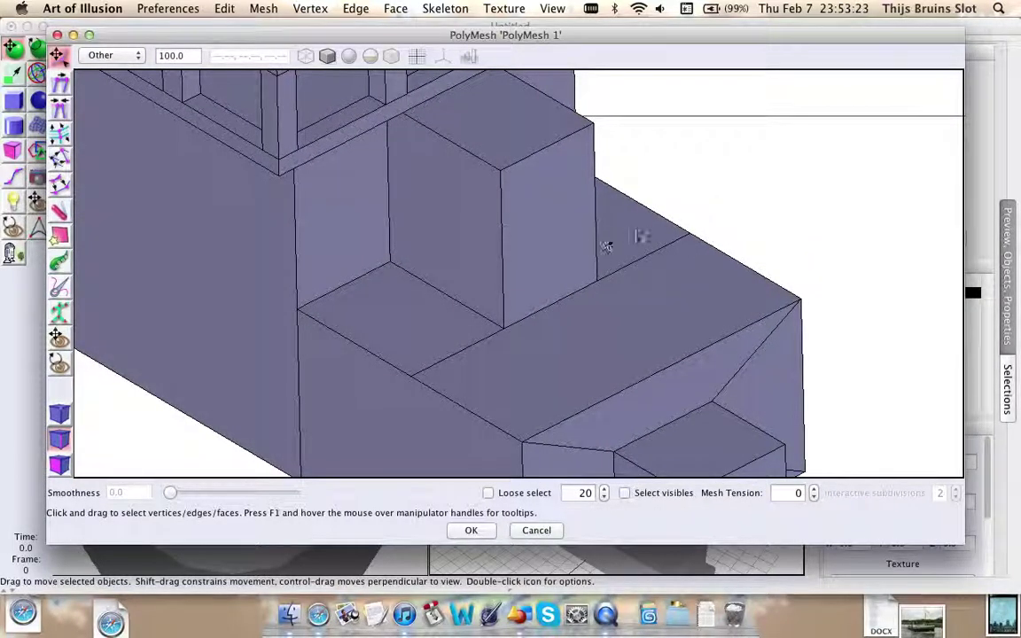
right_click_drag(766, 262, 739, 158)
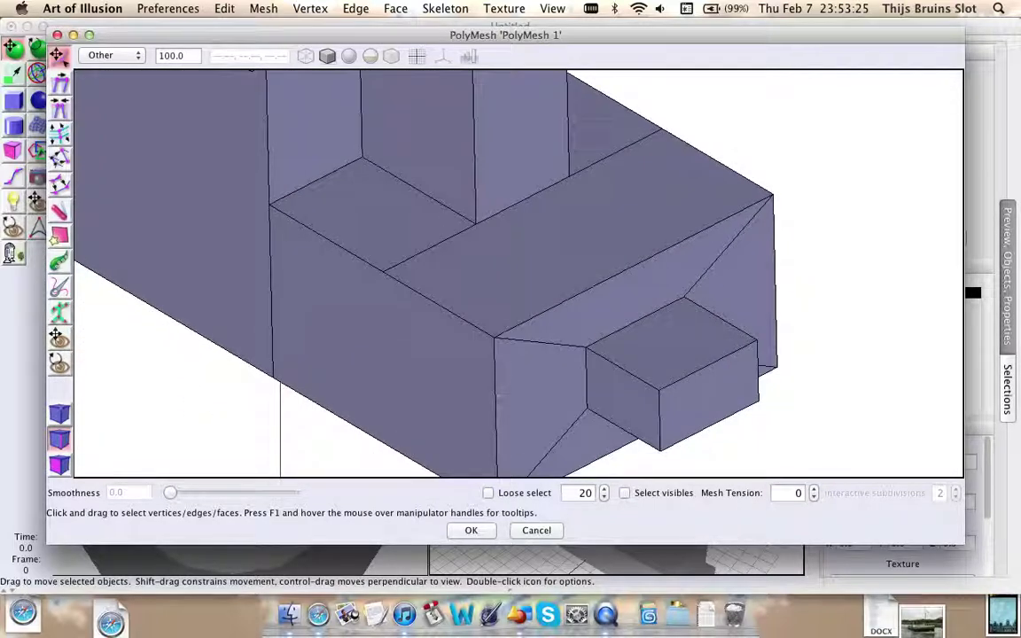
- Scale the small cap face at the dome's tip down almost to a point, by a factor of about 0.088
scroll(530, 188, "down", 3)
right_click_drag(573, 257, 558, 323)
right_click_drag(308, 232, 391, 441)
mouse_move(516, 128)
middle_mouse_down()
mouse_move(507, 182)
mouse_move(516, 134)
middle_mouse_up()
right_click_drag(517, 138, 514, 201)
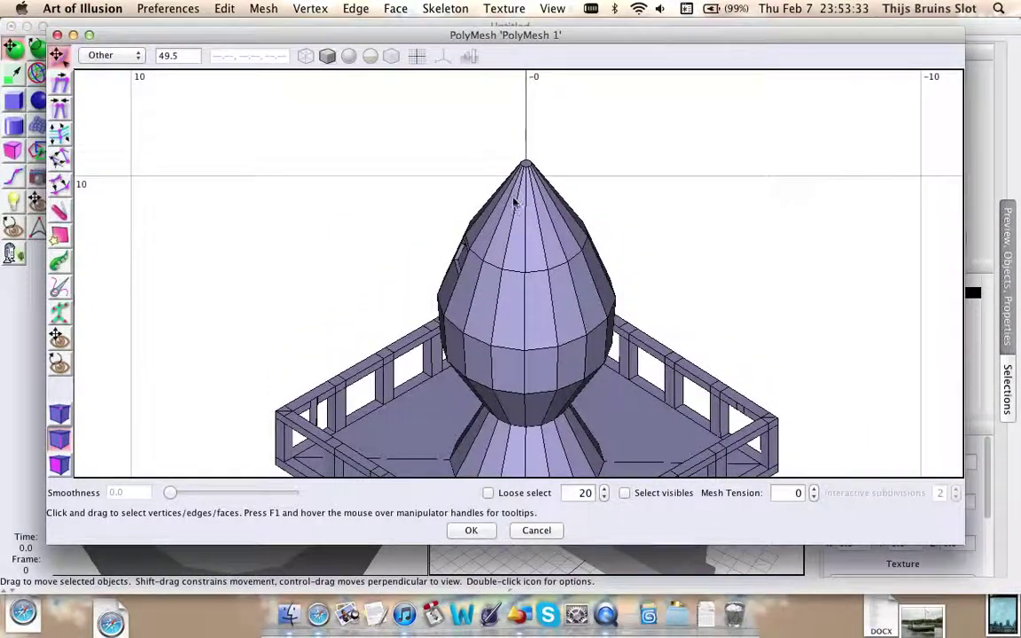
scroll(513, 201, "up", 10)
right_click_drag(520, 140, 504, 333)
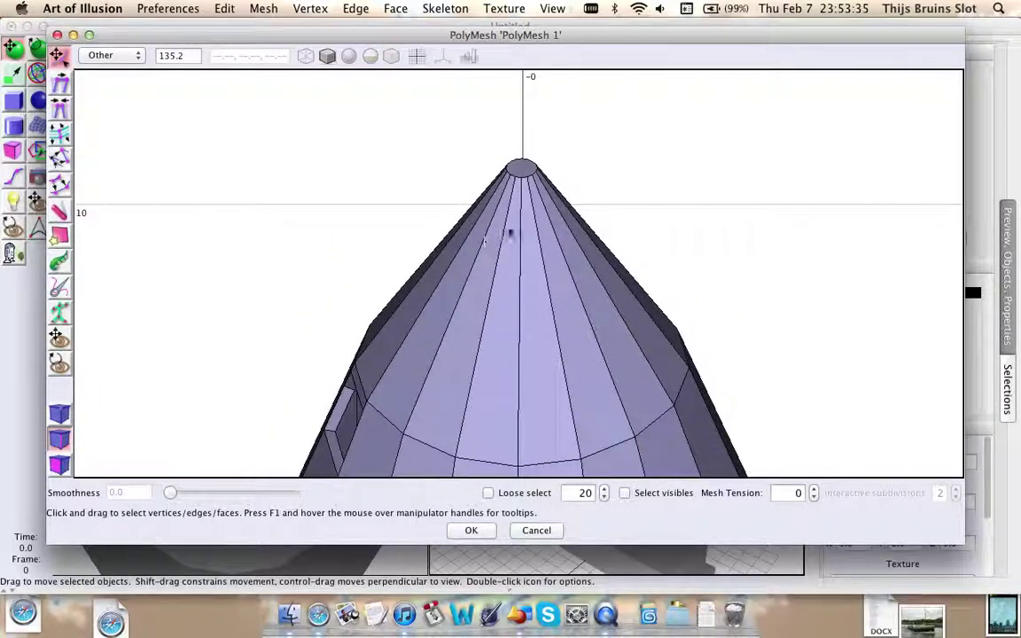
left_click(521, 168)
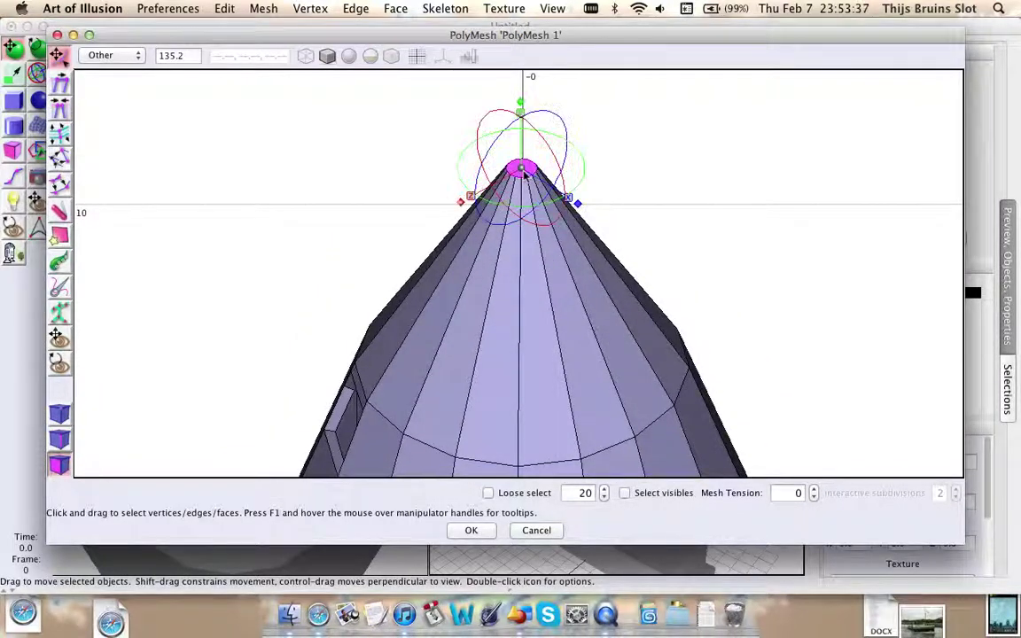
scroll(541, 204, "down", 2)
scroll(561, 223, "up", 2)
scroll(561, 223, "up", 3)
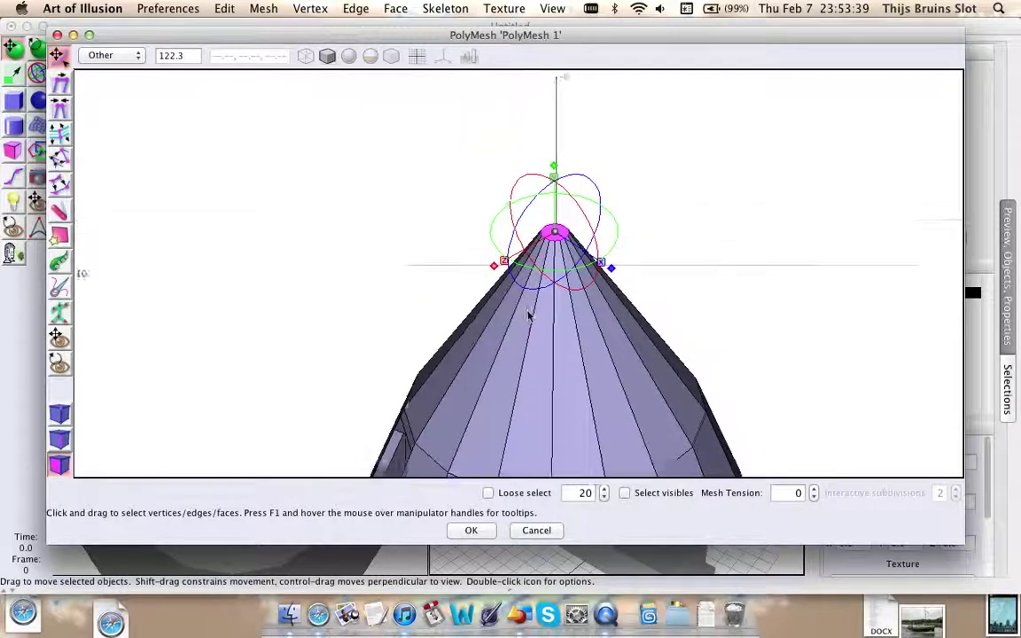
left_click_drag(651, 257, 600, 224)
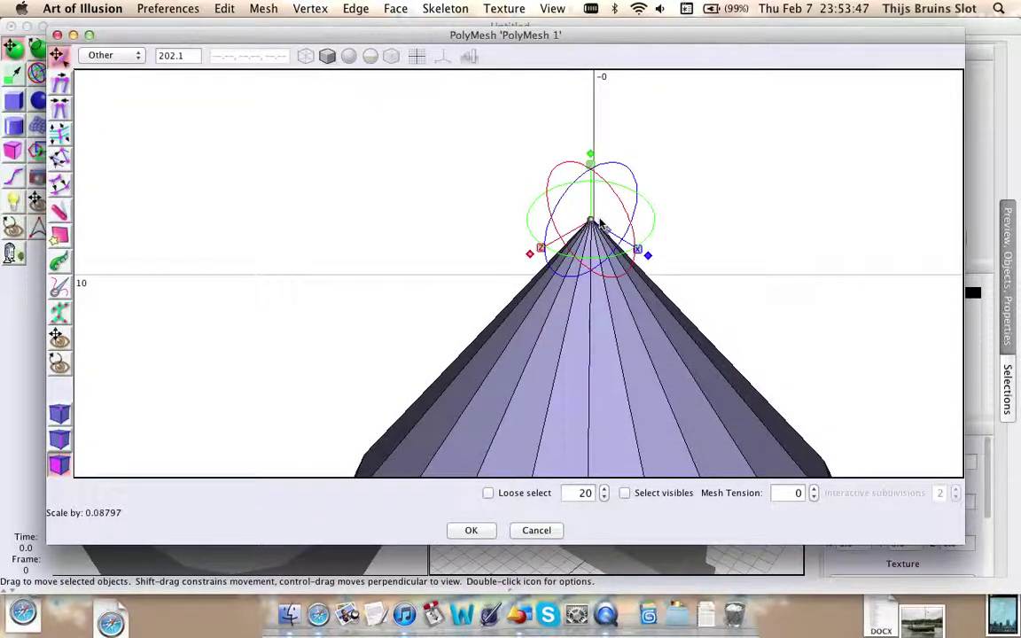
scroll(602, 221, "up", 16)
right_click_drag(606, 183, 565, 285)
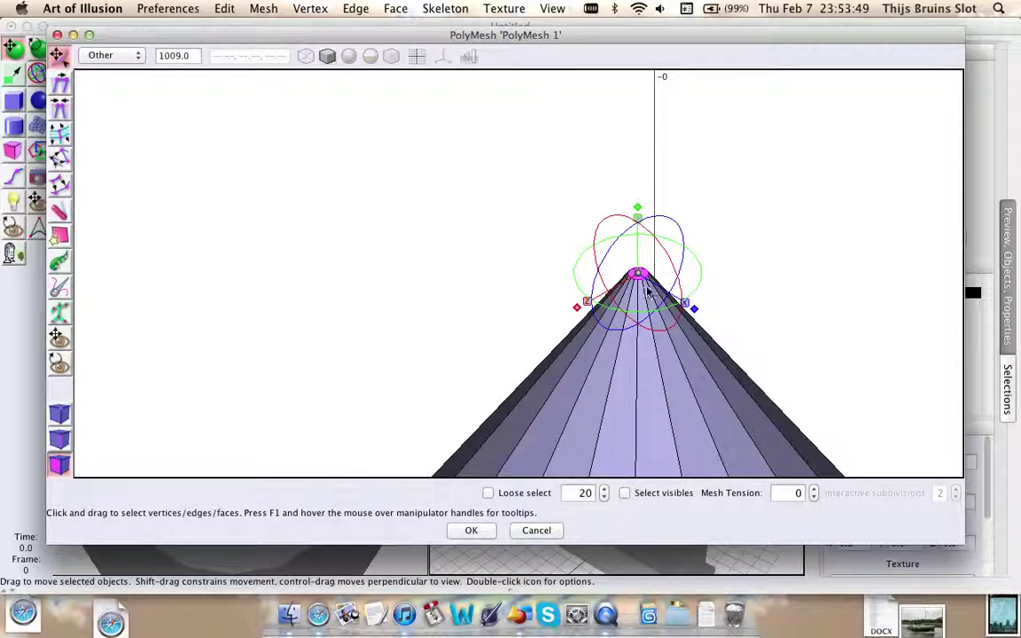
scroll(656, 294, "up", 7)
scroll(675, 347, "down", 20)
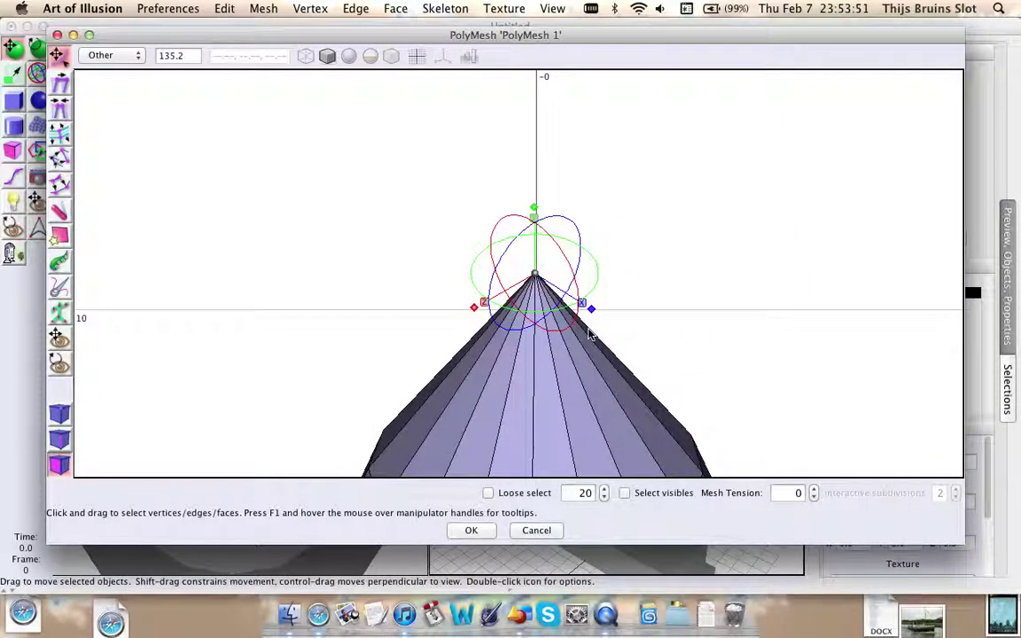
- Scale the cap face at the dome's tip back up into a clearly visible flat disc
left_click_drag(592, 314, 824, 448)
left_click_drag(591, 310, 657, 353)
scroll(505, 420, "down", 4)
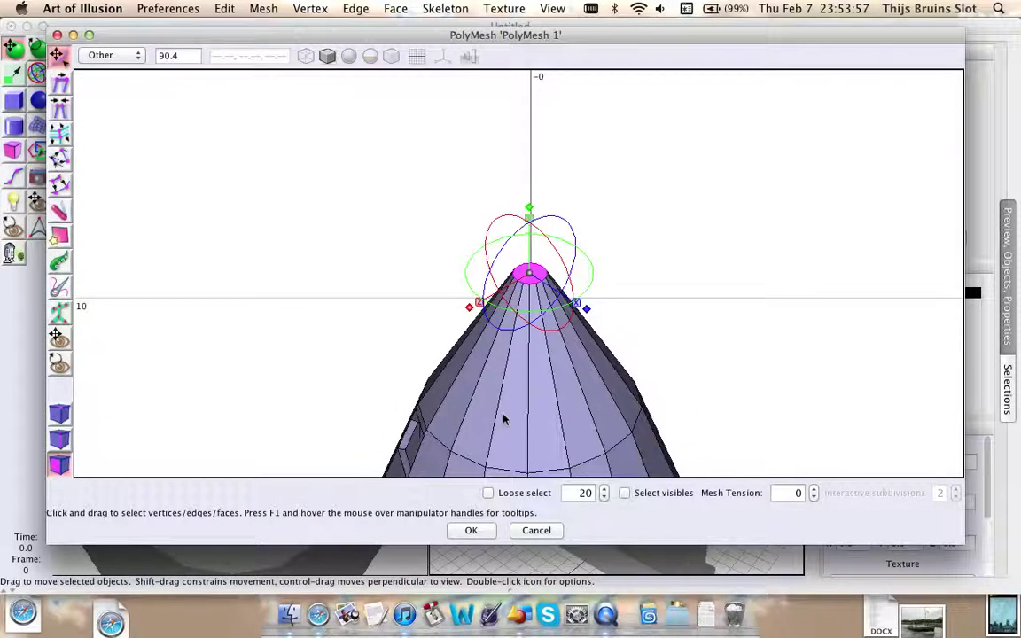
scroll(503, 420, "up", 3)
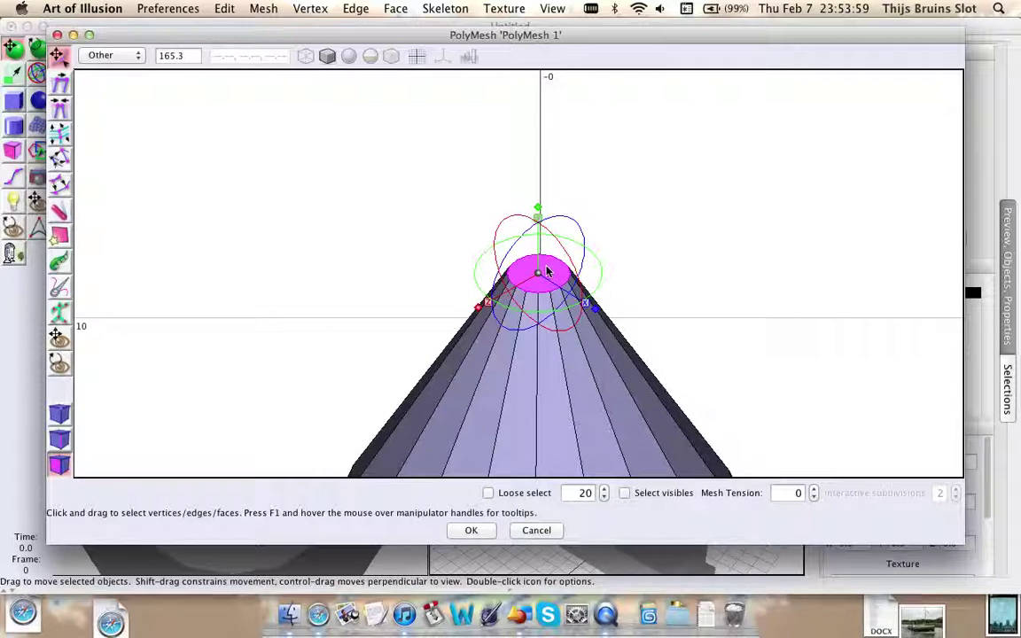
- Collapse the cap face at the dome's tip into a single point
right_click(425, 236)
left_click(323, 175)
right_click_drag(323, 177, 318, 191)
right_click(286, 195)
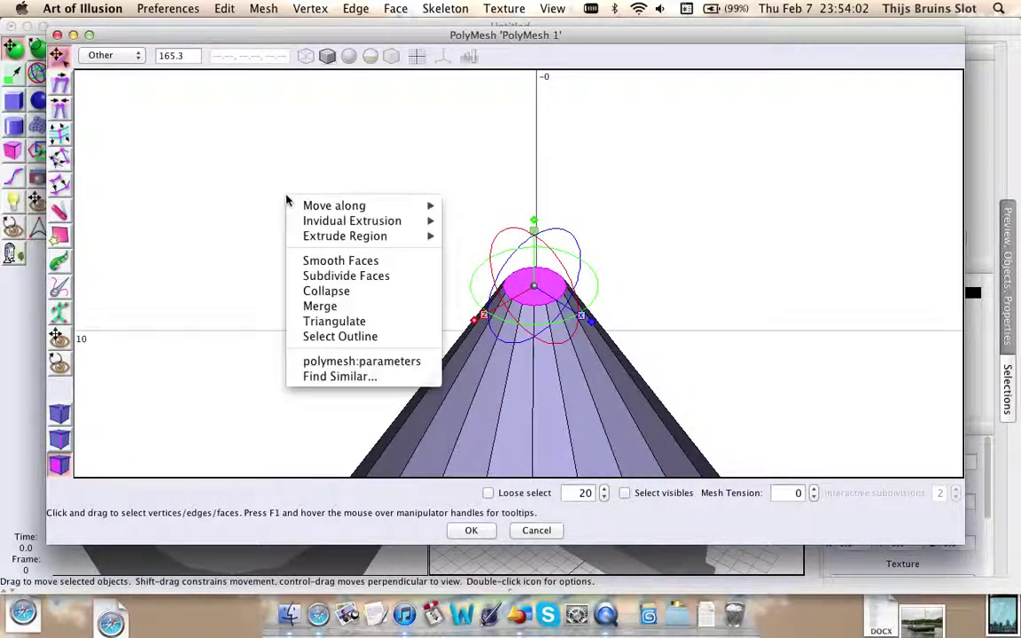
left_click(353, 298)
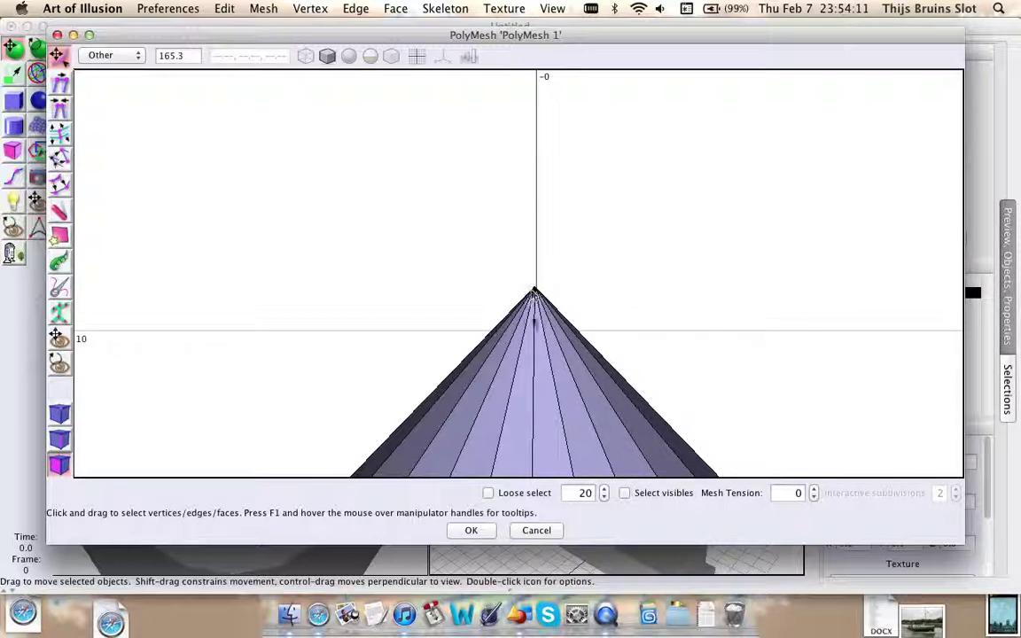
- Try collapsing the top and bottom edges of the small box's outer end on the lower block, and undo it
scroll(533, 300, "down", 8)
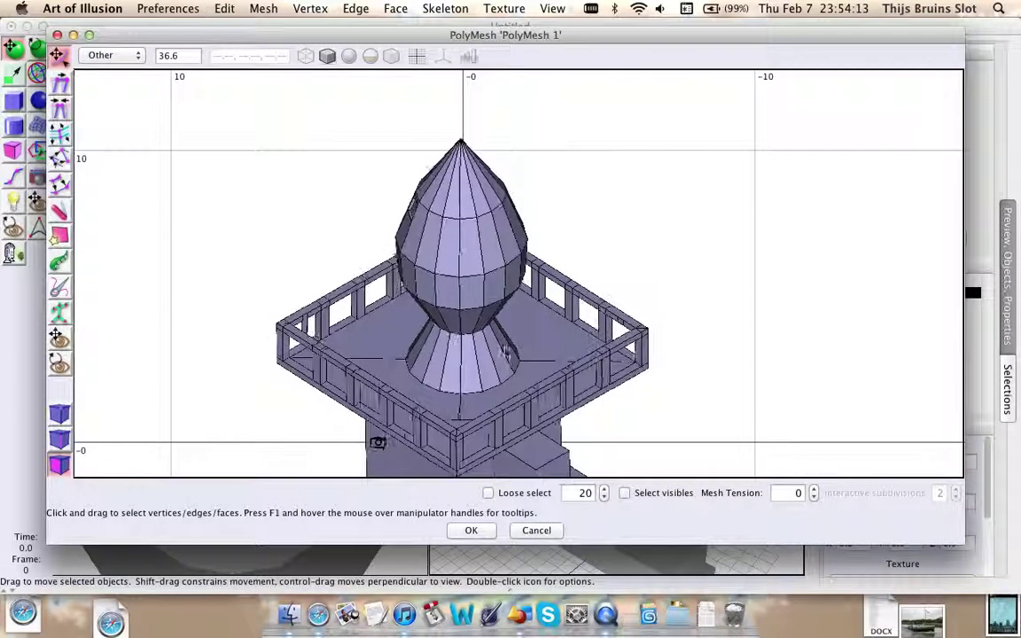
middle_click_drag(506, 353, 534, 392)
right_click_drag(550, 436, 487, 315)
scroll(496, 328, "up", 10)
right_click_drag(532, 385, 547, 132)
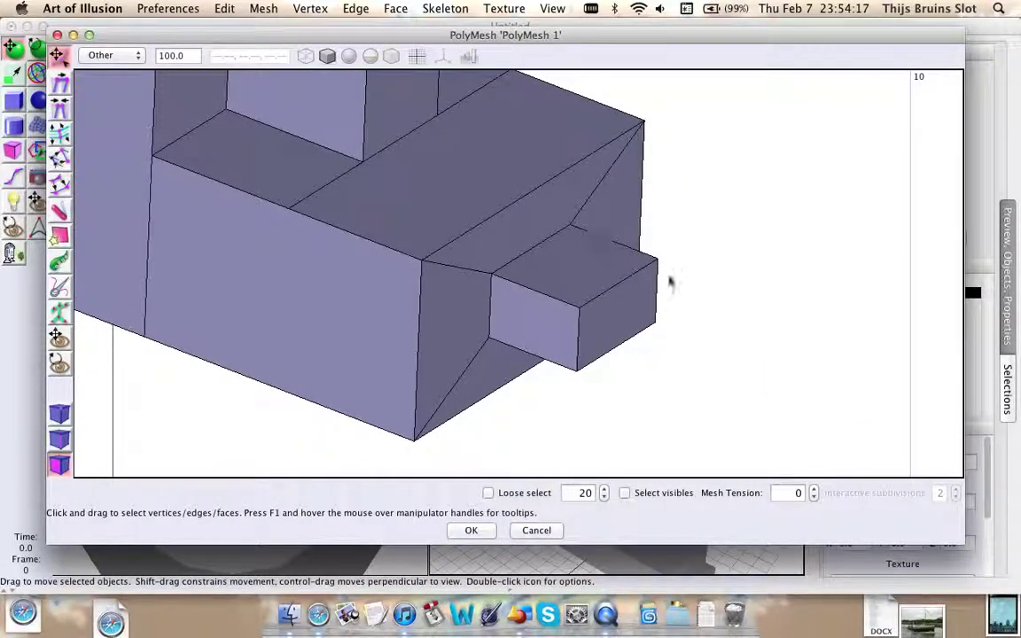
right_click_drag(670, 282, 690, 281)
key("e")
left_click(668, 300)
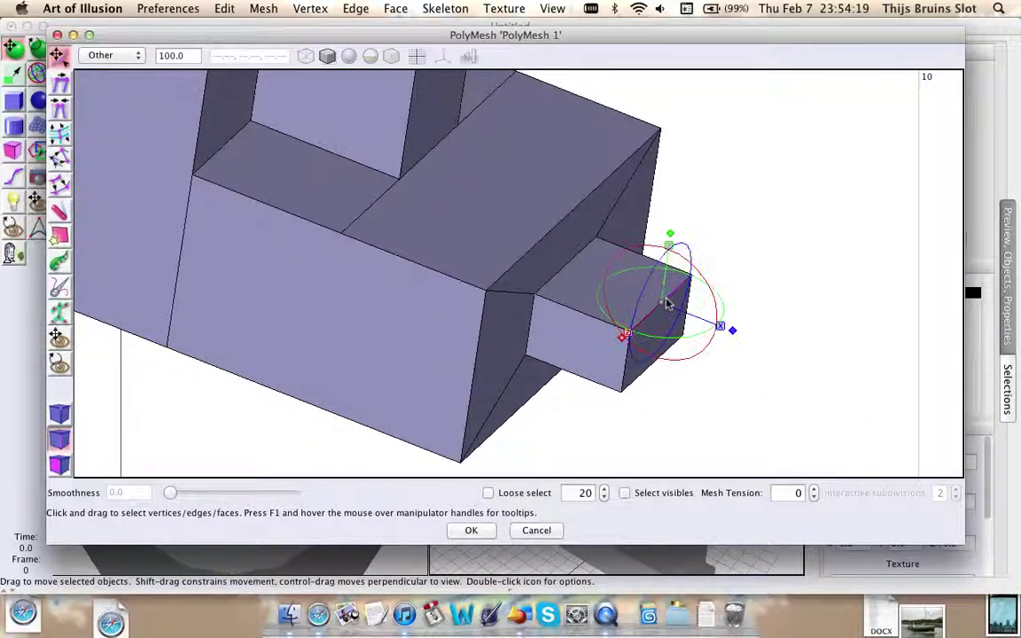
right_click_drag(629, 385, 722, 213)
right_click(745, 197)
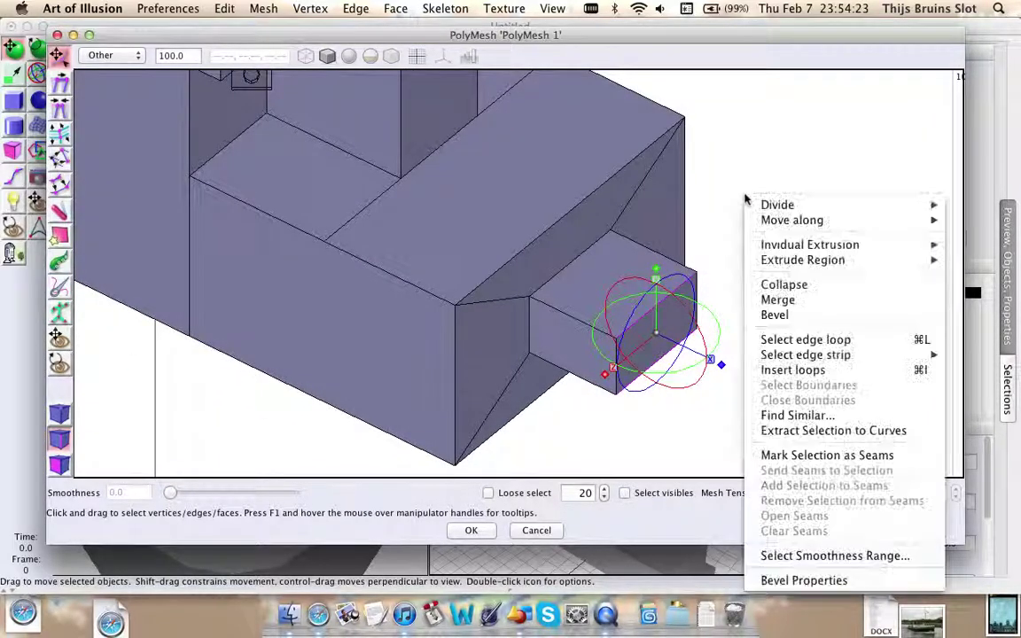
left_click(809, 285)
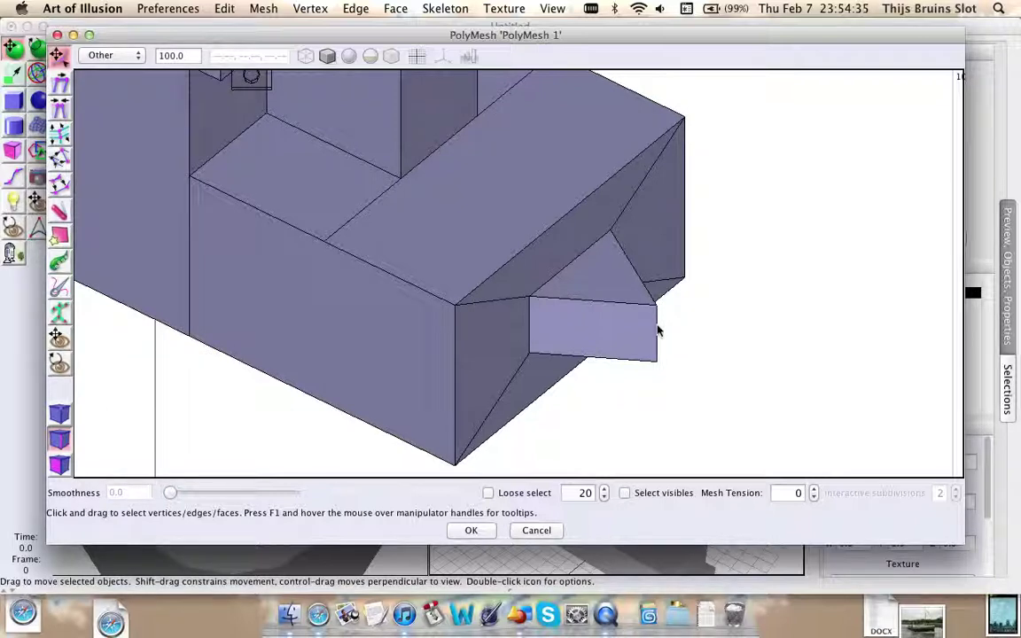
left_click_drag(657, 331, 736, 314)
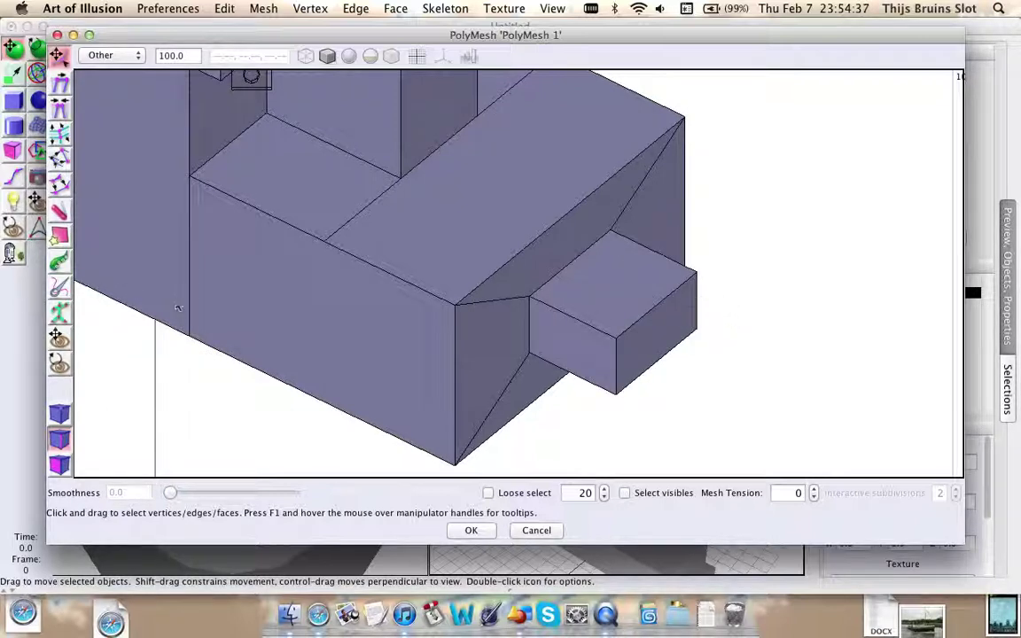
- Delete the outer end face of the small box on the lower block
left_click(60, 464)
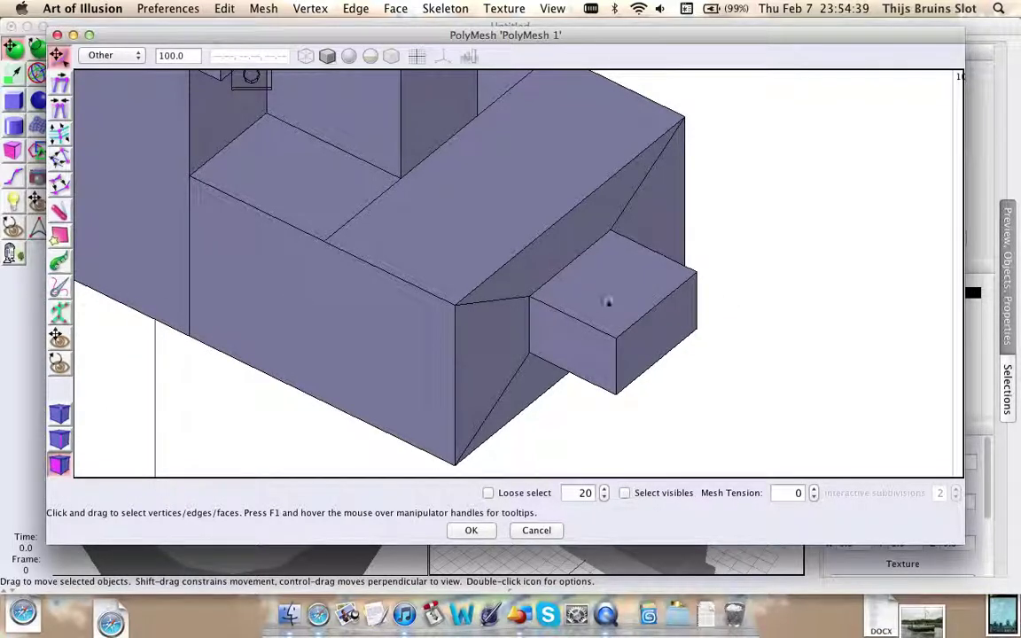
left_click(662, 327)
middle_click_drag(672, 329, 676, 290)
key("Delete")
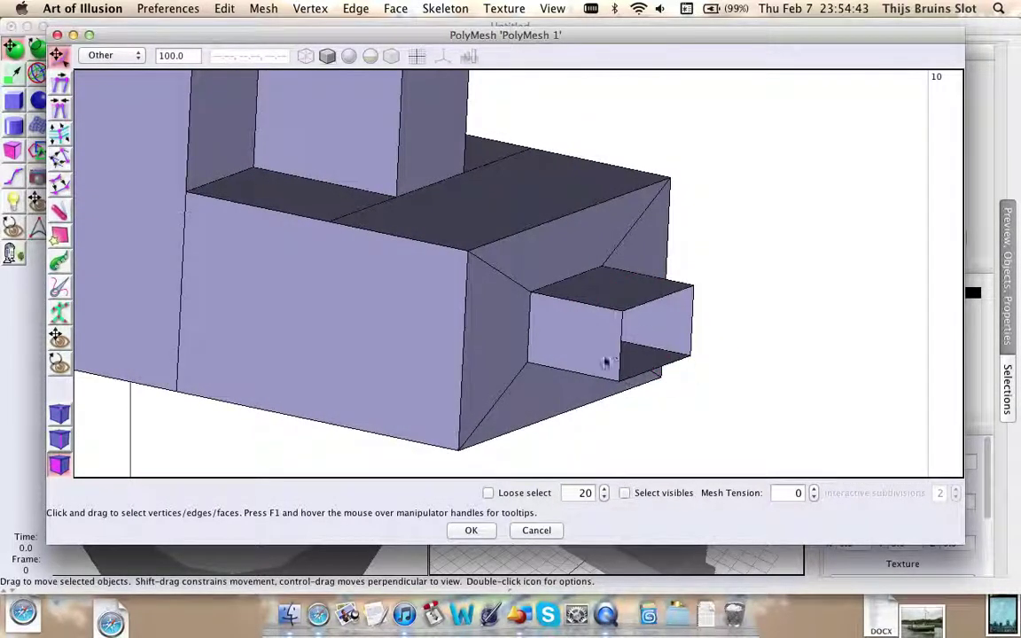
- Try merging the two opposite vertical boundary edges of the small box's open end, and undo back to the closed box
left_click(54, 292)
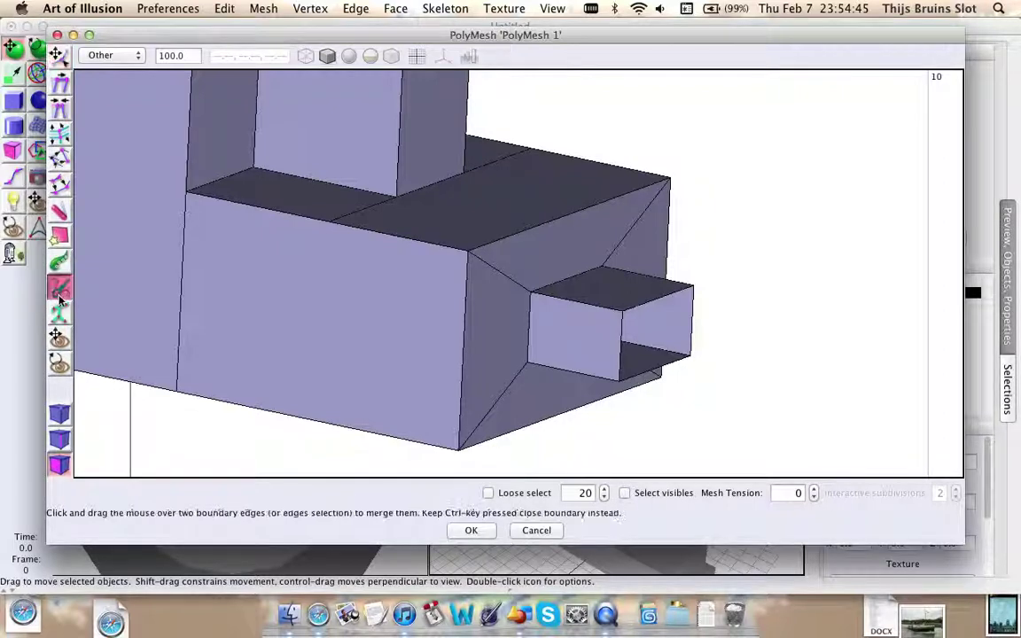
right_click_drag(617, 351, 599, 212)
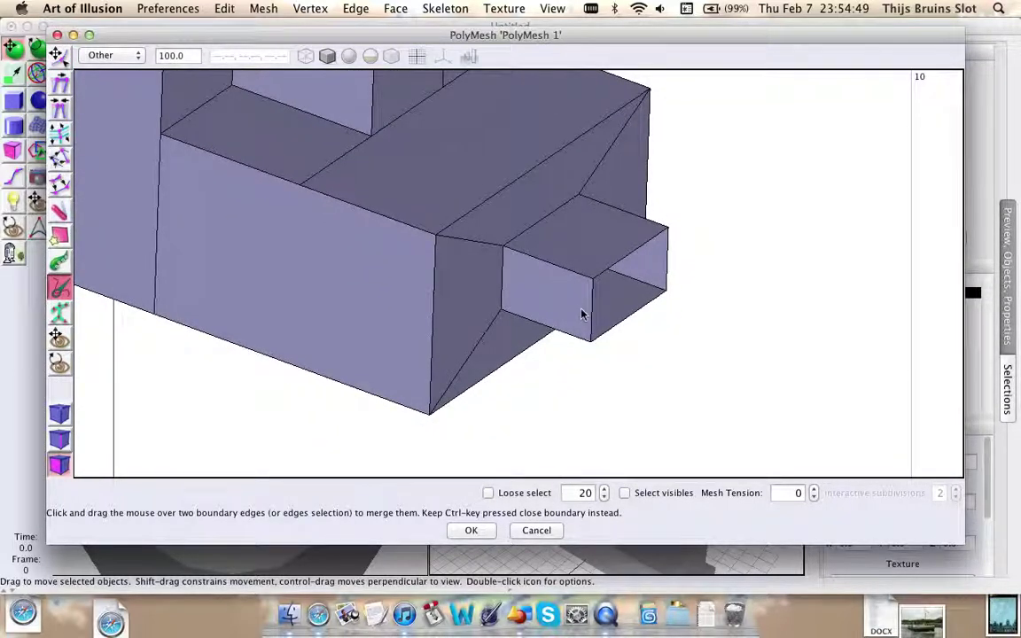
left_click_drag(582, 316, 679, 252)
right_click_drag(581, 227, 576, 261)
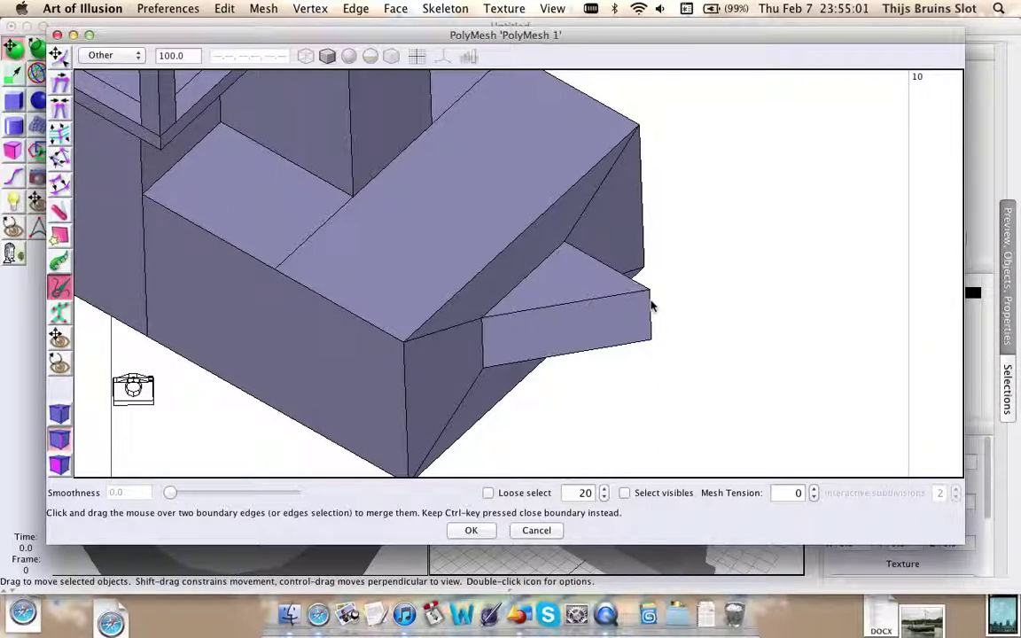
key("super+z")
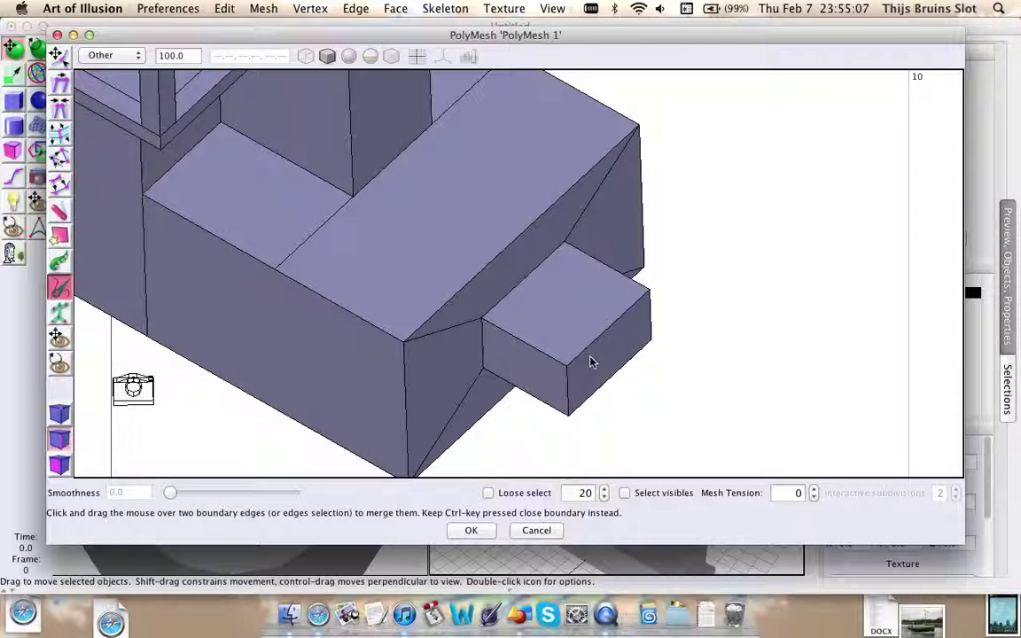
key("space")
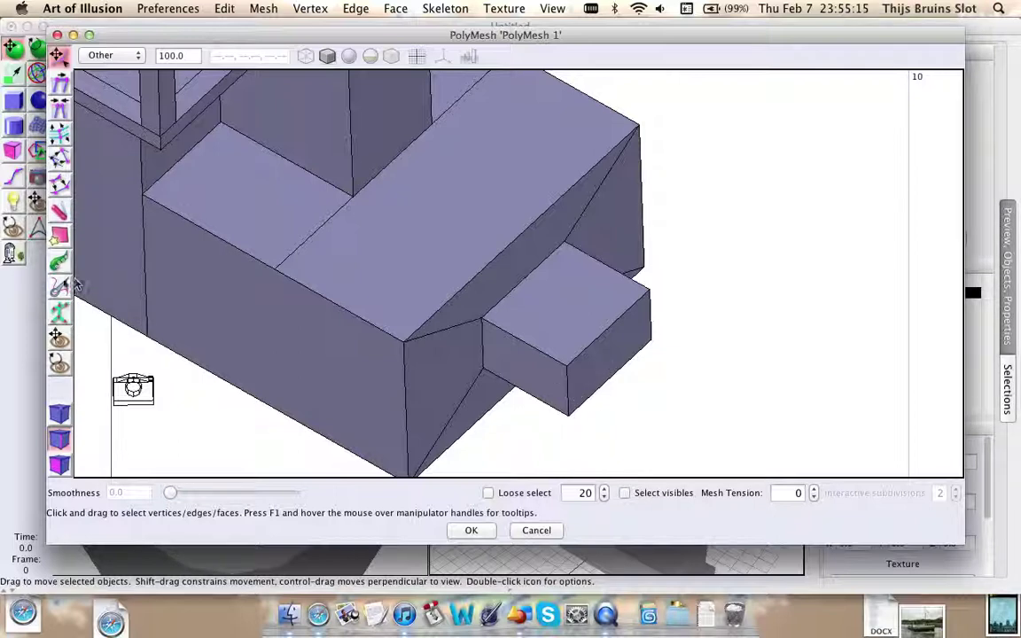
- Extrude the oval face on the tower's wall outward along a curve with three added path points, tapering to a tip
scroll(296, 341, "down", 4)
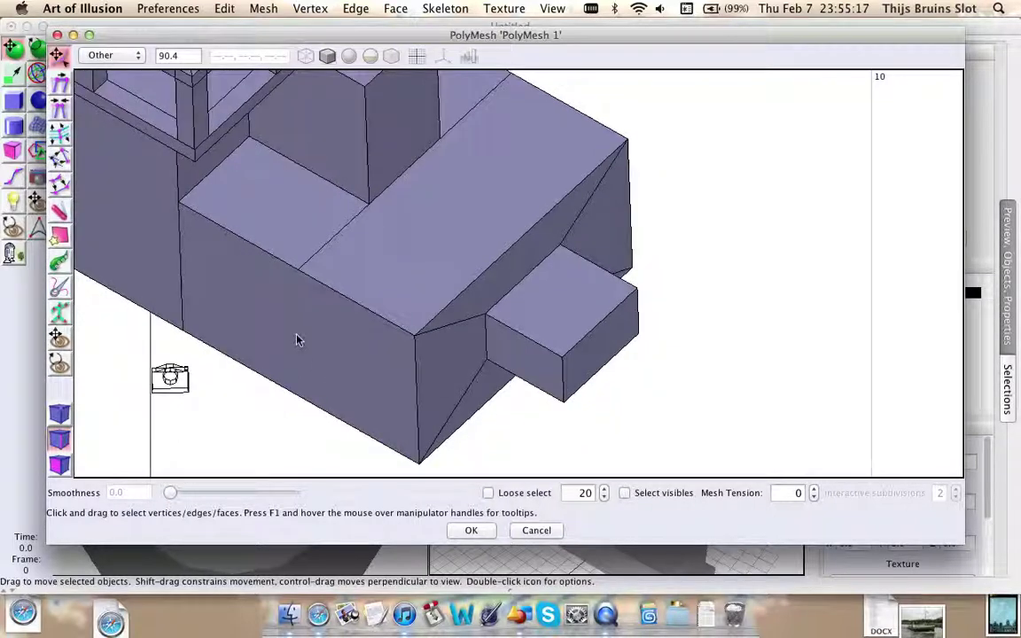
scroll(284, 312, "down", 2)
right_click_drag(223, 222, 367, 381)
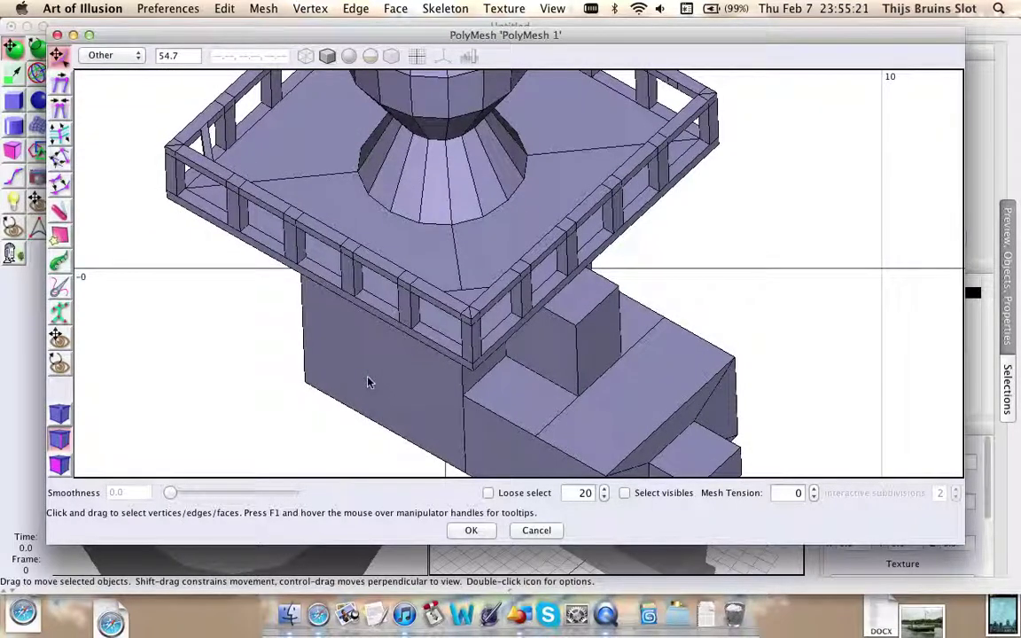
scroll(498, 413, "down", 2)
right_click_drag(498, 413, 474, 389)
middle_click_drag(474, 392, 420, 307)
middle_click_drag(333, 326, 497, 291)
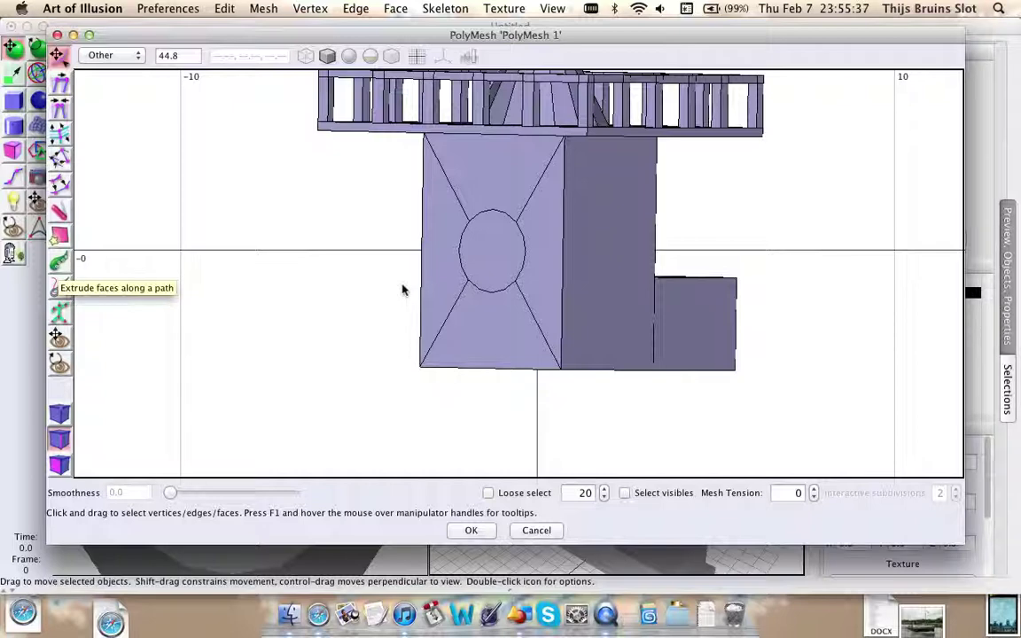
middle_click_drag(412, 257, 486, 275)
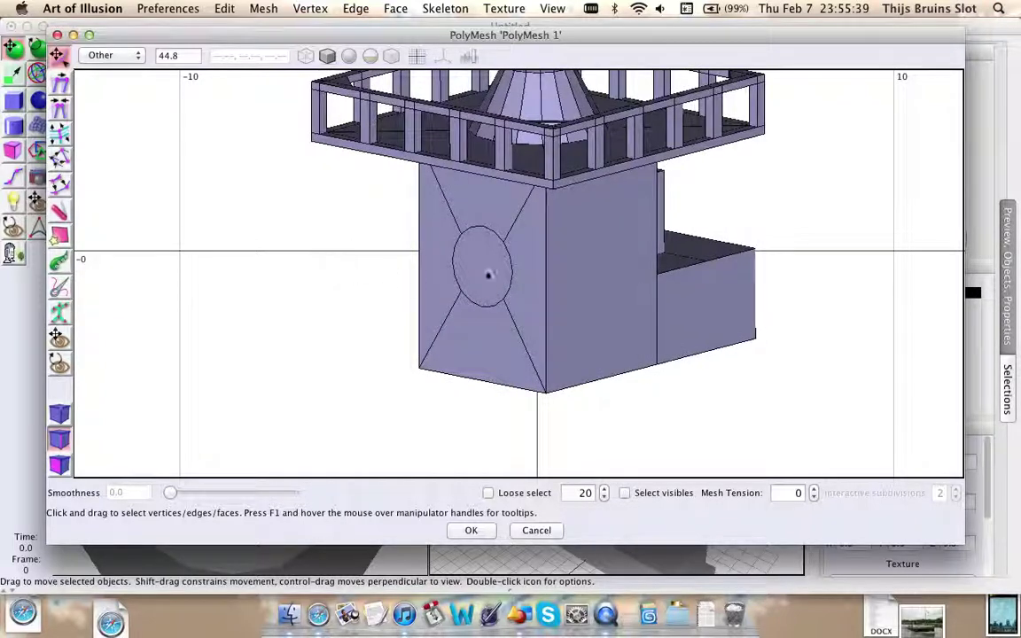
left_click(487, 270)
scroll(298, 262, "up", 6)
right_click_drag(236, 255, 359, 187)
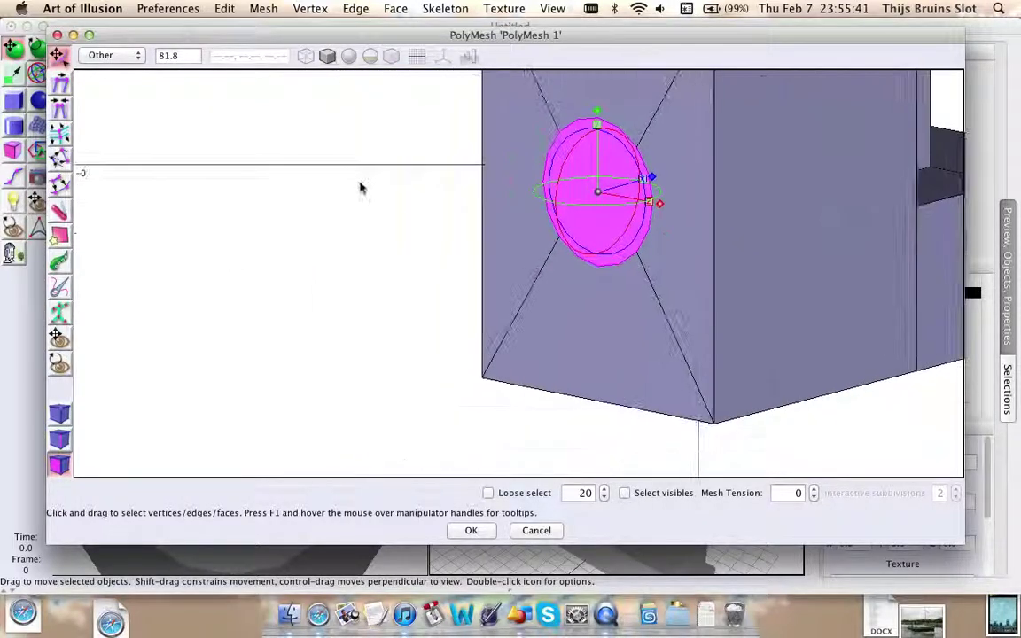
scroll(362, 187, "down", 4)
middle_click_drag(363, 187, 340, 189)
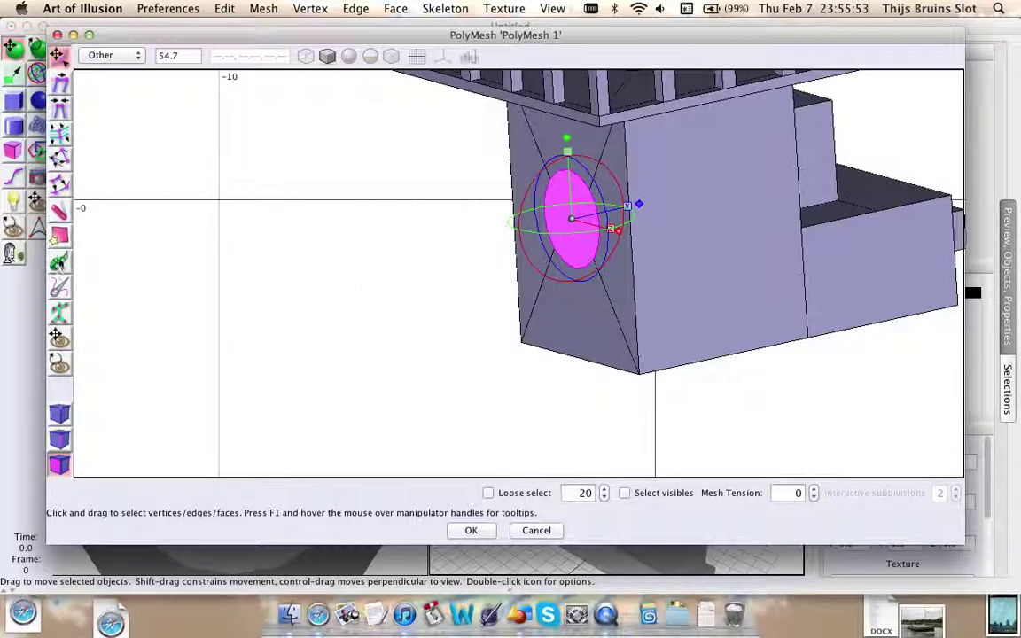
left_click(59, 262)
right_click_drag(503, 214, 531, 241)
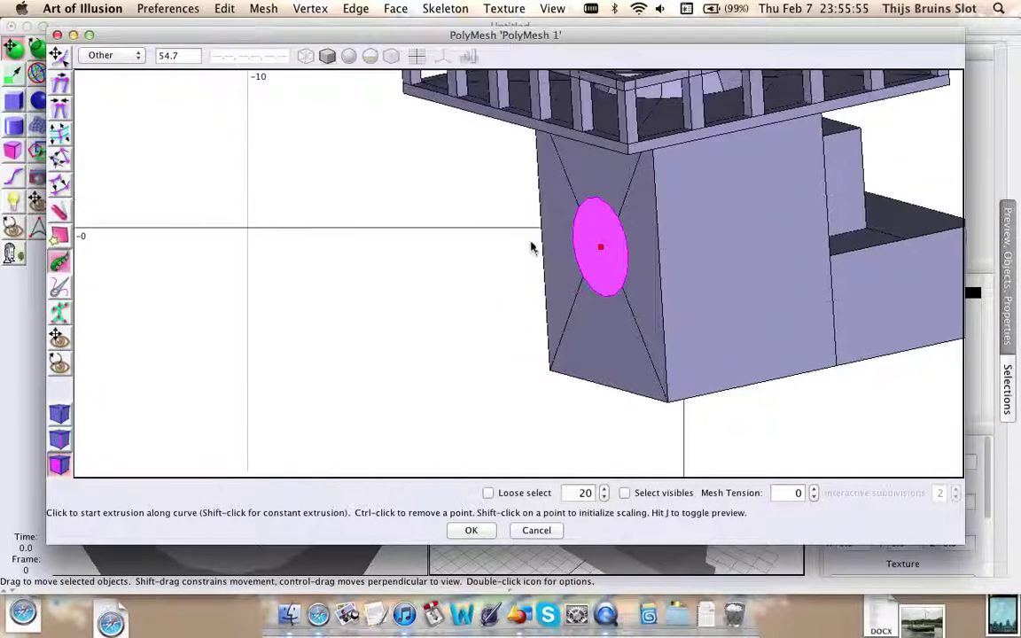
middle_click_drag(531, 242, 535, 270)
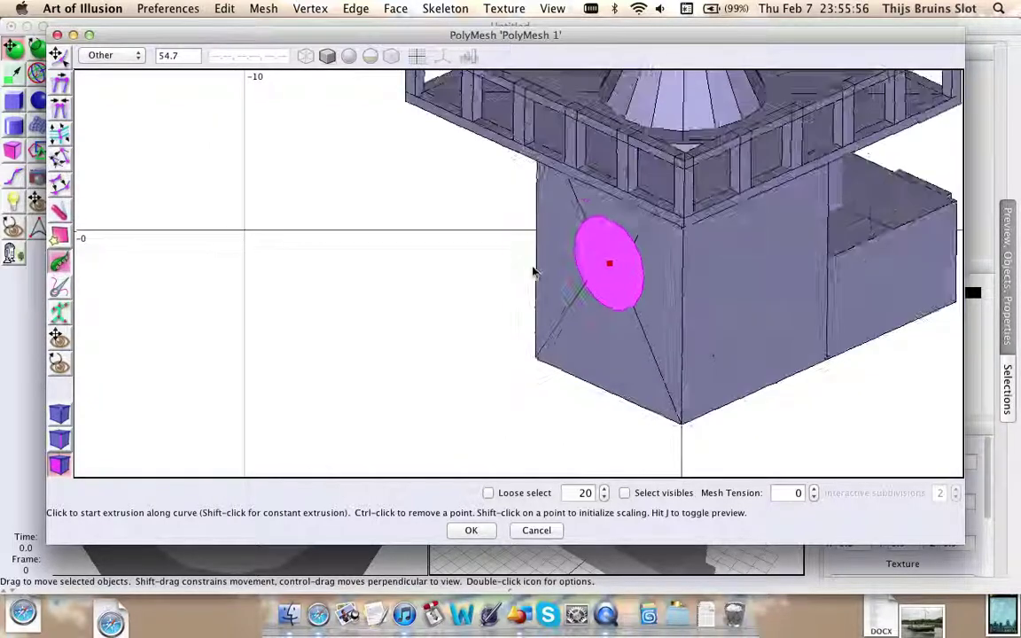
left_click(460, 231)
left_click(374, 295)
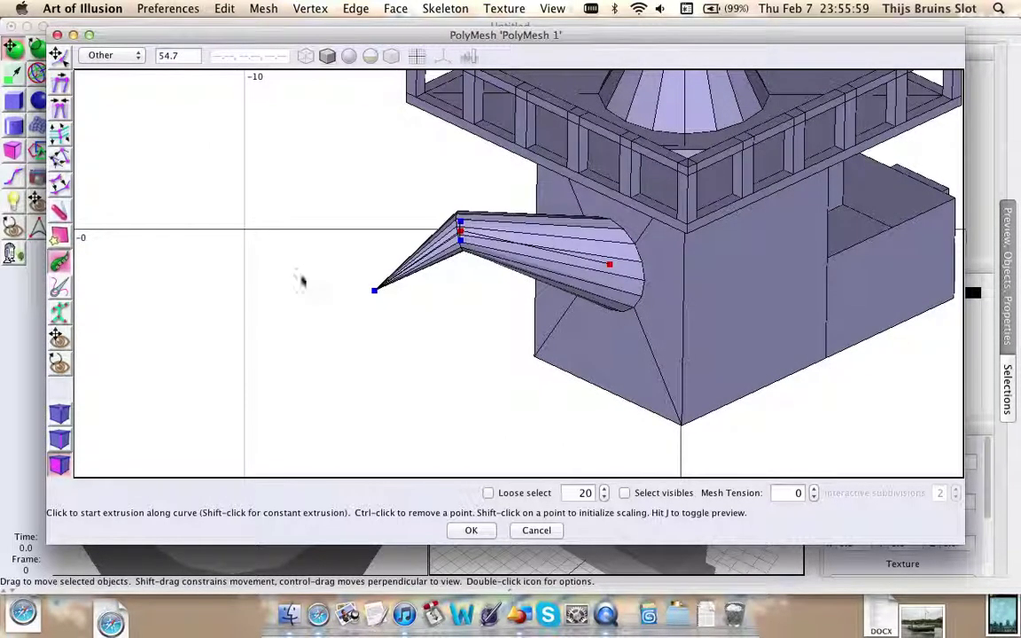
left_click(276, 253)
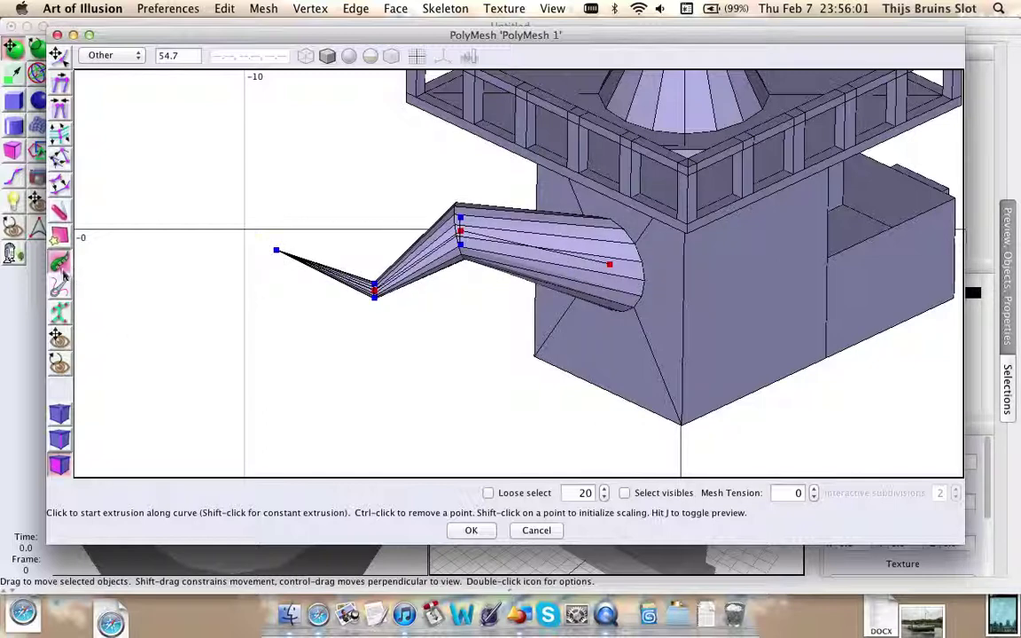
- Widen the cross-sections at the two intermediate path points of the oval face's curved extrusion
mouse_move(460, 246)
left_mouse_down()
mouse_move(463, 274)
mouse_move(460, 243)
mouse_move(462, 254)
left_mouse_up()
left_click_drag(376, 303, 375, 304, "shift")
middle_click_drag(377, 300, 414, 313)
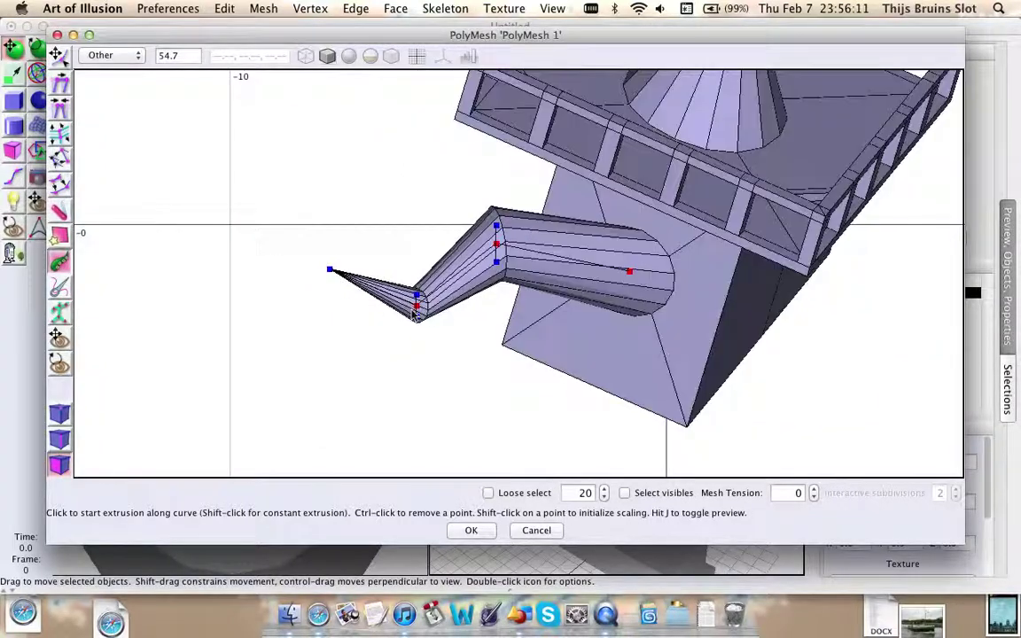
- Reposition the extrusion's tip point so the horn curves downward, and finish the extrusion along the path
right_click_drag(417, 312, 581, 173)
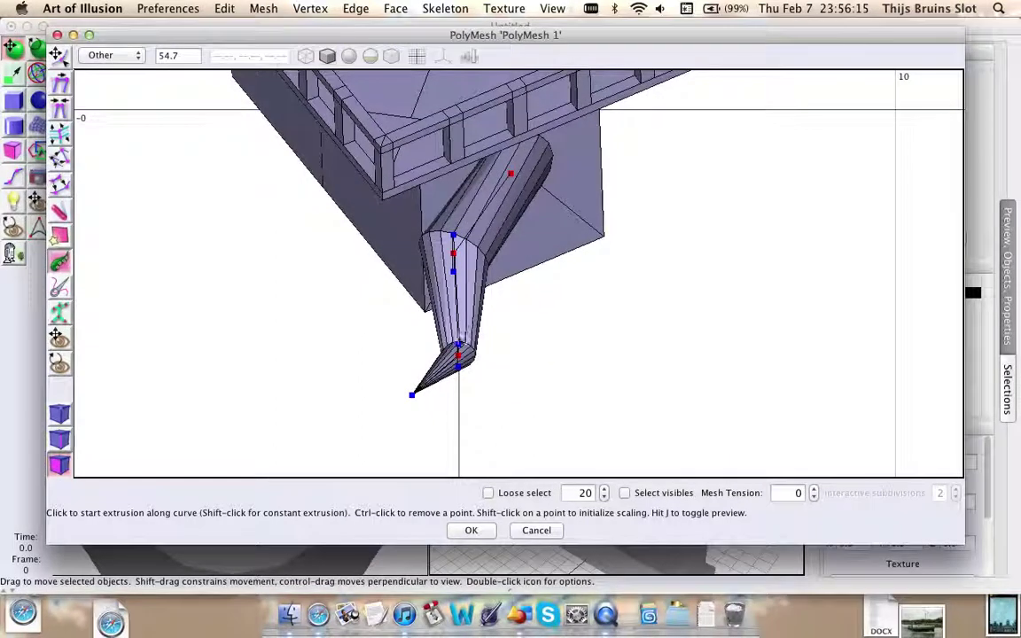
left_click_drag(413, 401, 513, 412)
right_click_drag(513, 412, 92, 285)
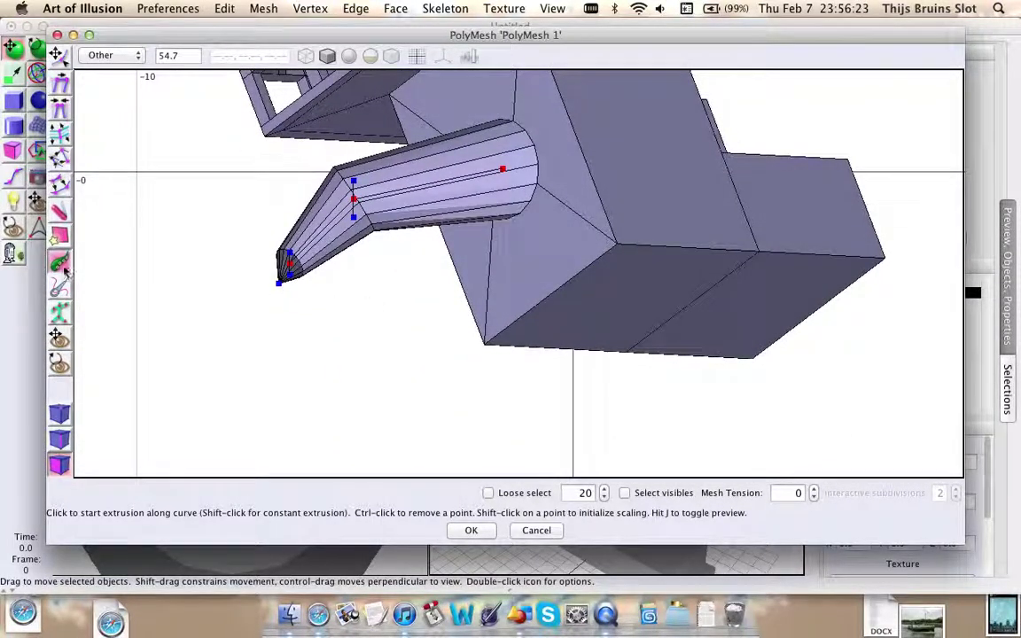
left_click(60, 60)
middle_click_drag(376, 191, 371, 298)
right_click_drag(371, 298, 325, 182)
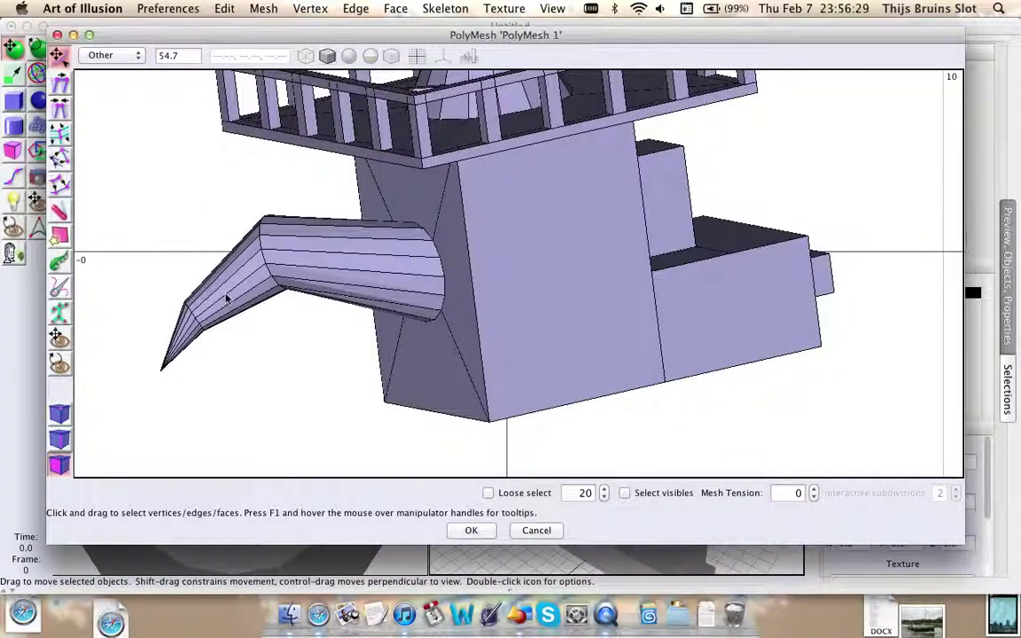
mouse_move(177, 264)
right_mouse_down()
mouse_move(152, 277)
mouse_move(168, 283)
mouse_move(181, 264)
right_mouse_up()
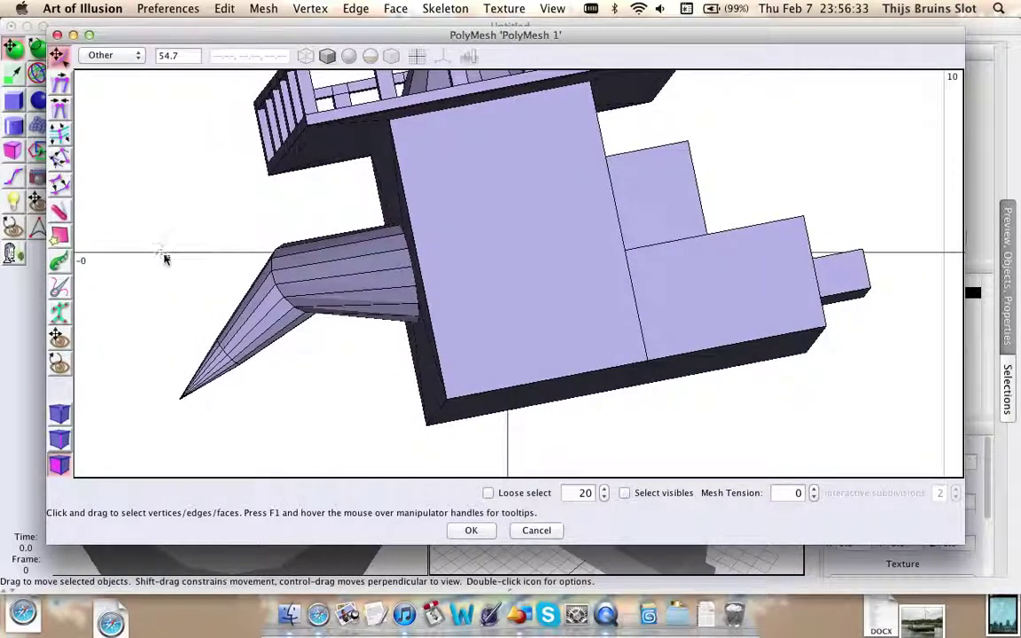
- Set the mesh's smoothing method to Approximating and examine the smoothed tower and horn
left_click(263, 8)
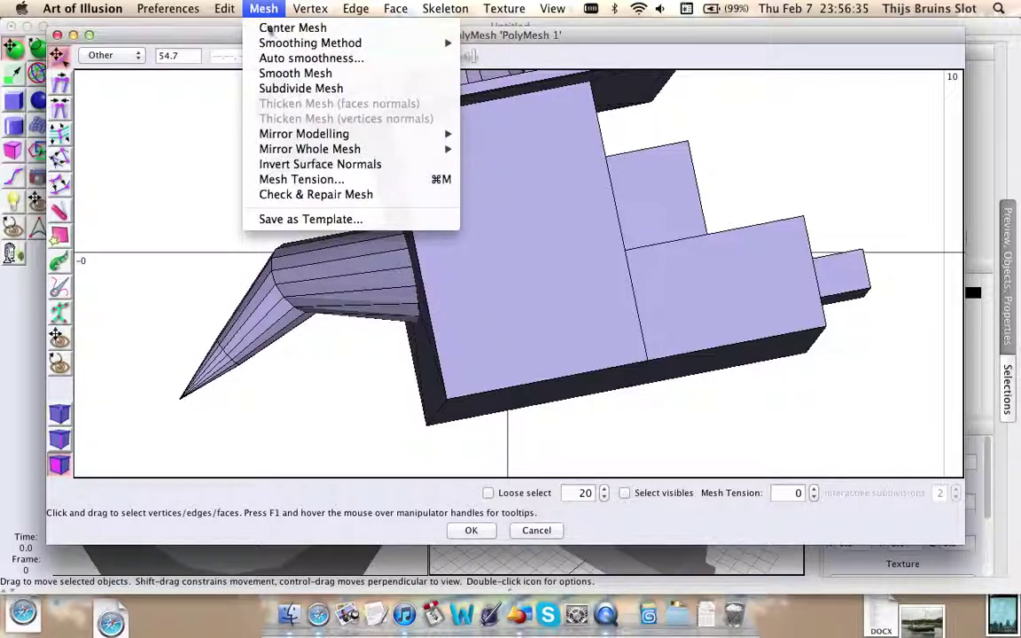
mouse_move(355, 43)
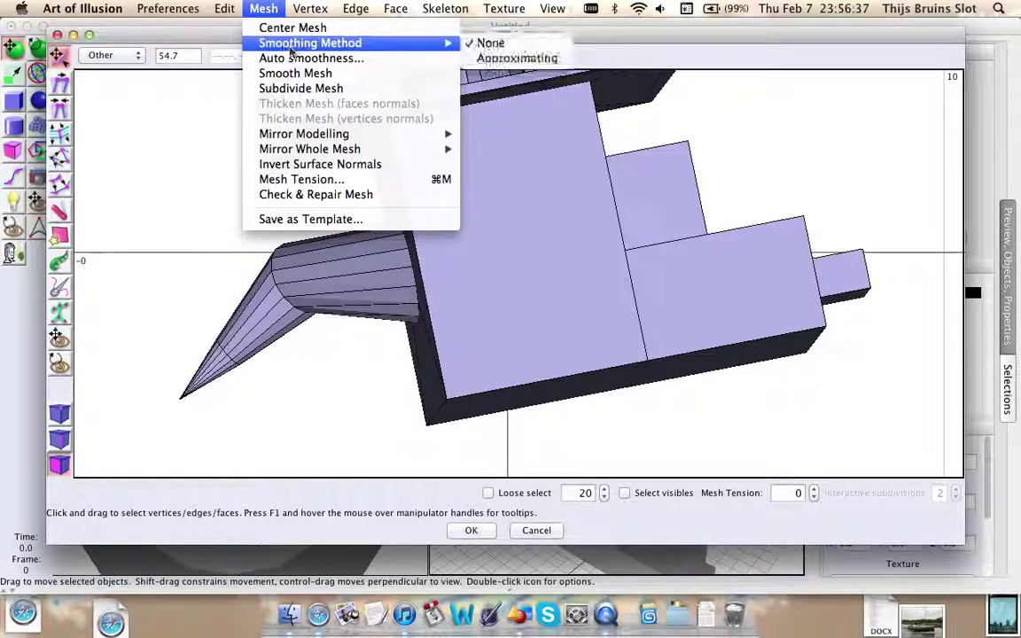
left_click(510, 59)
scroll(491, 195, "down", 3)
middle_click_drag(487, 191, 472, 164)
scroll(437, 200, "down", 1)
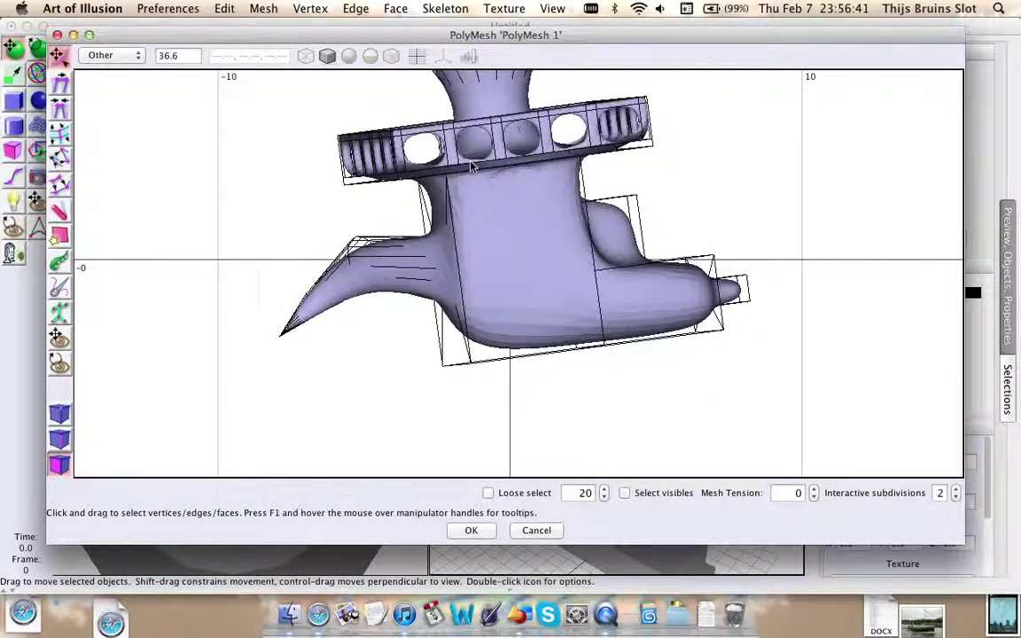
middle_click_drag(426, 201, 415, 194)
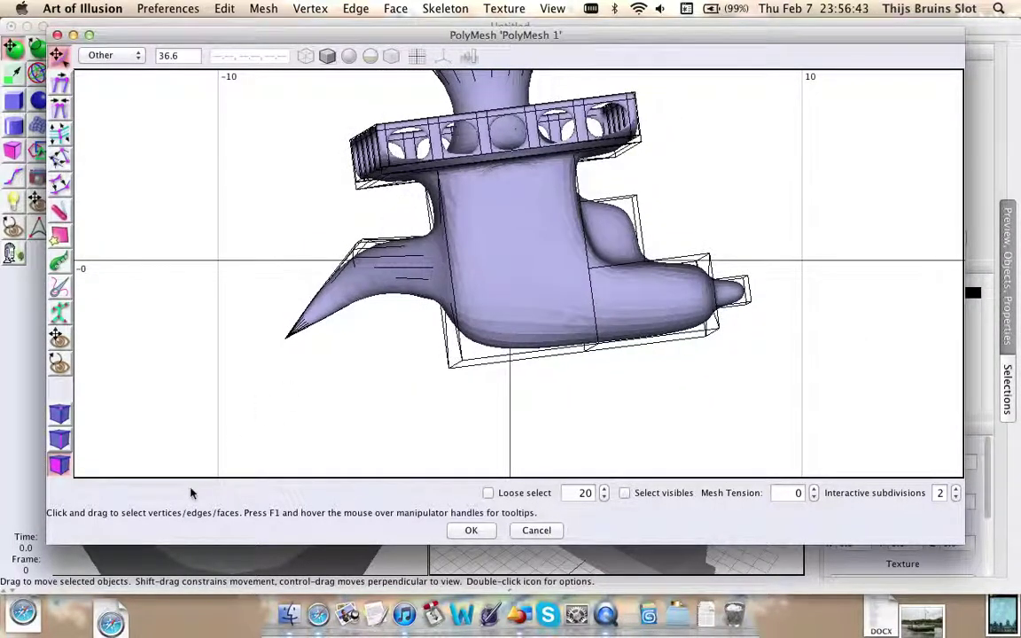
middle_click_drag(474, 245, 474, 336)
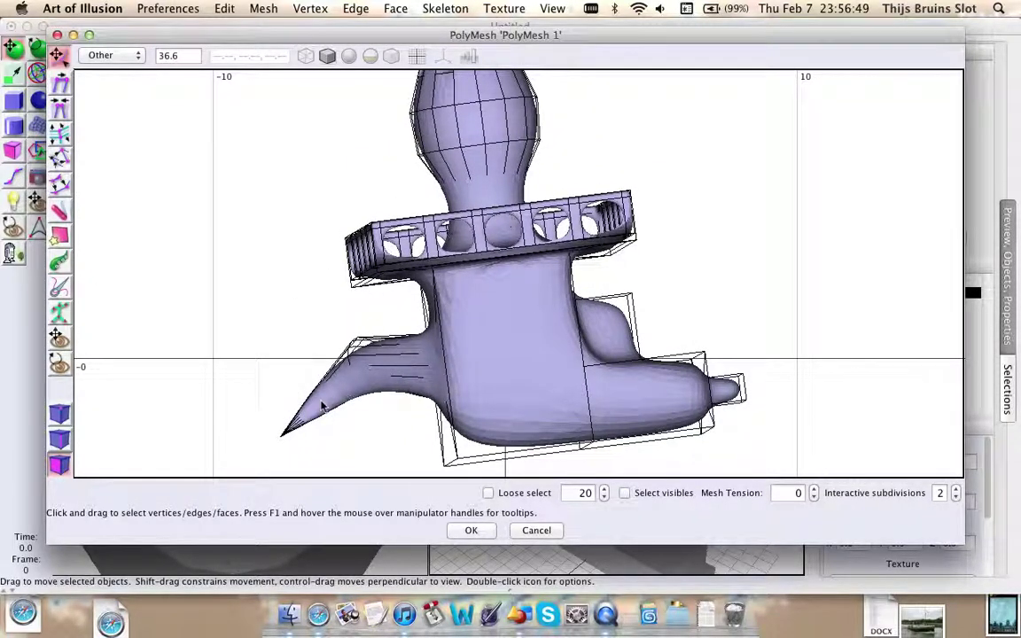
- Select all edges of the tower mesh and lower their smoothness to about 0.025
middle_click_drag(325, 400, 311, 353)
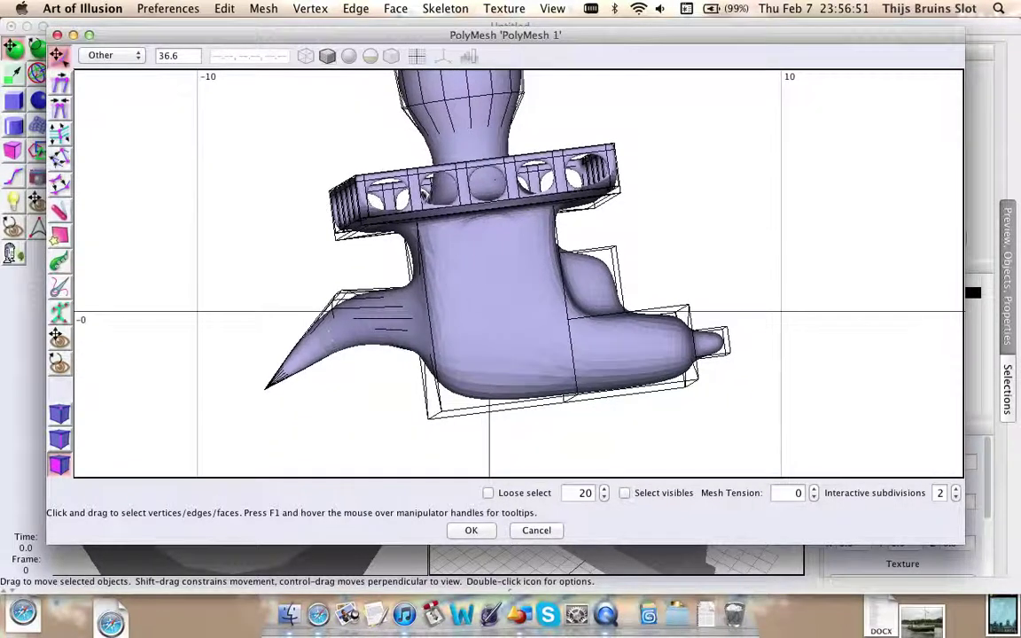
left_click(59, 439)
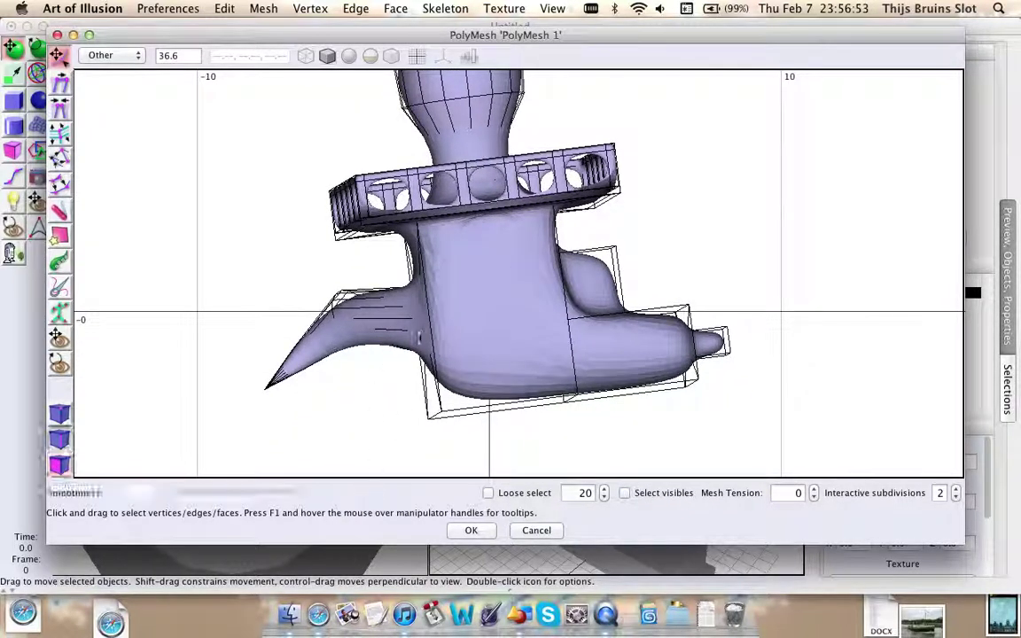
key("super+a")
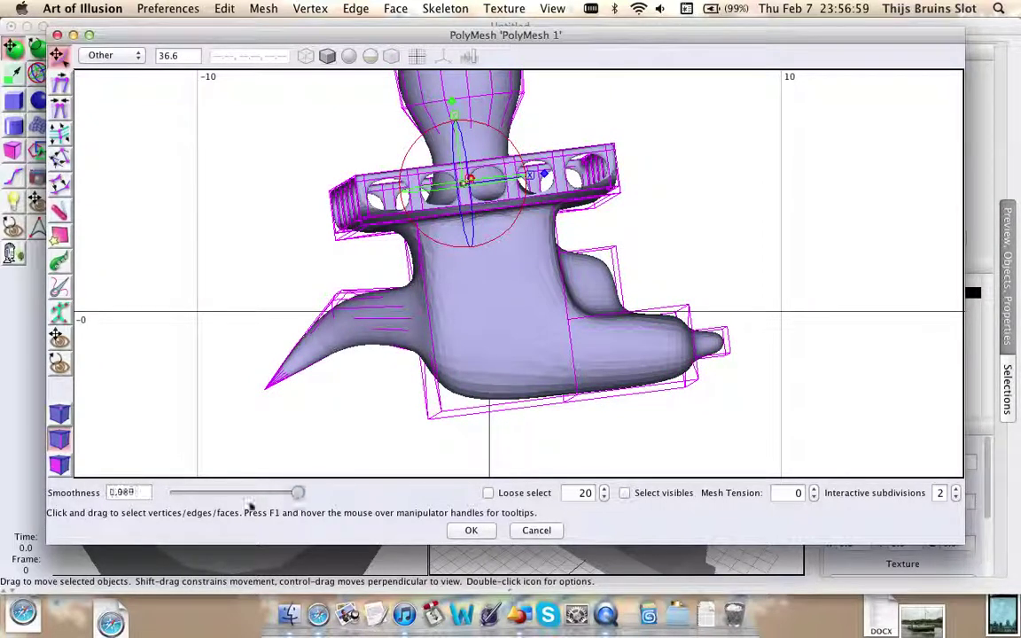
left_click_drag(297, 499, 162, 512)
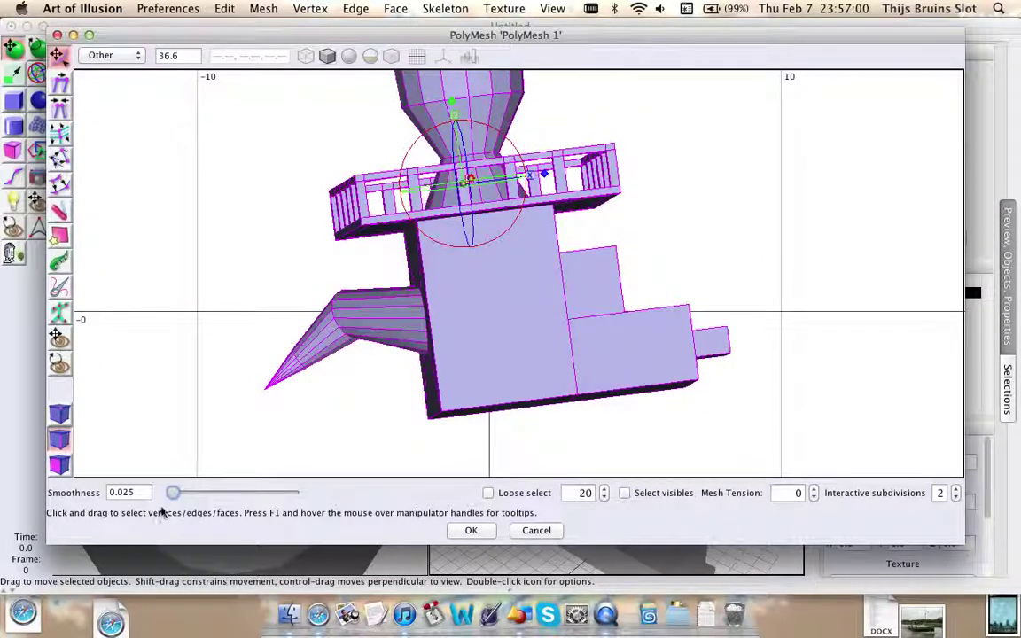
- Select only the horn's edges, set their smoothness to 1.0, and clear the selection
left_click(232, 415)
left_click_drag(236, 269, 401, 429)
right_click_drag(401, 428, 612, 354)
left_click_drag(170, 493, 297, 493)
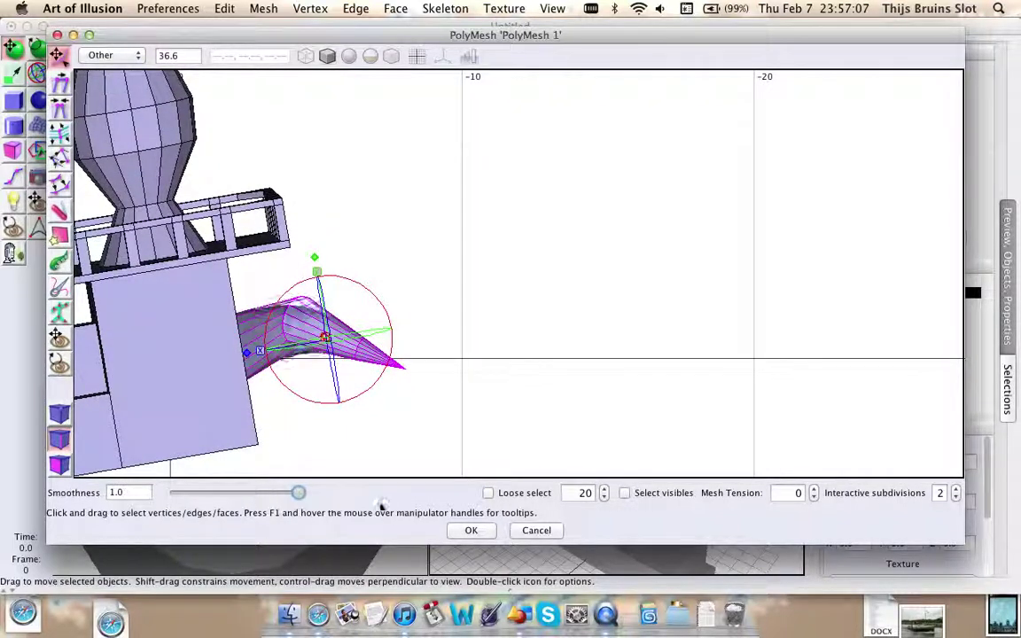
left_click(182, 437)
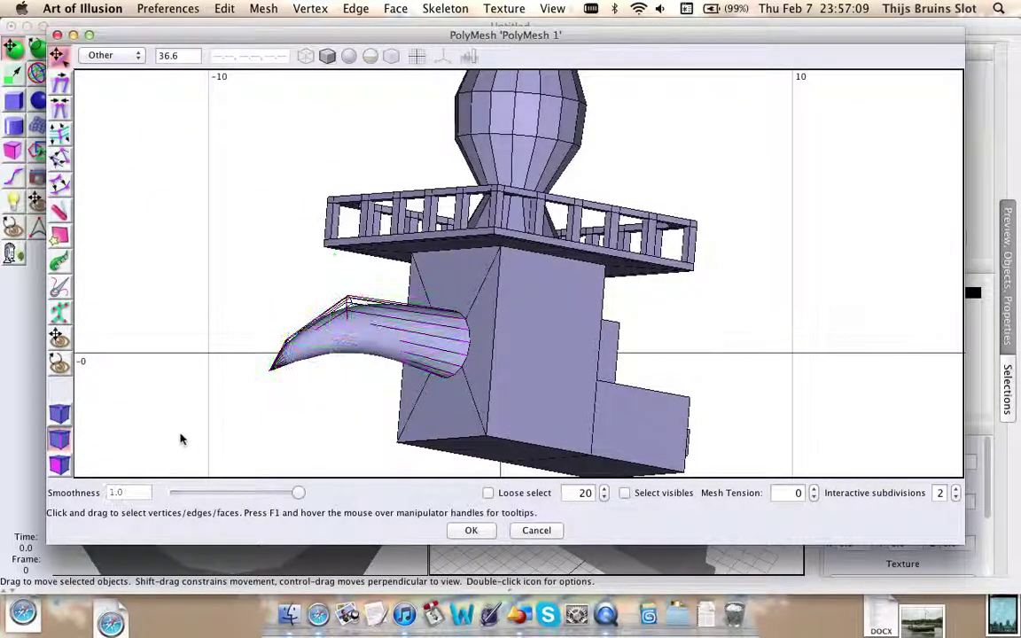
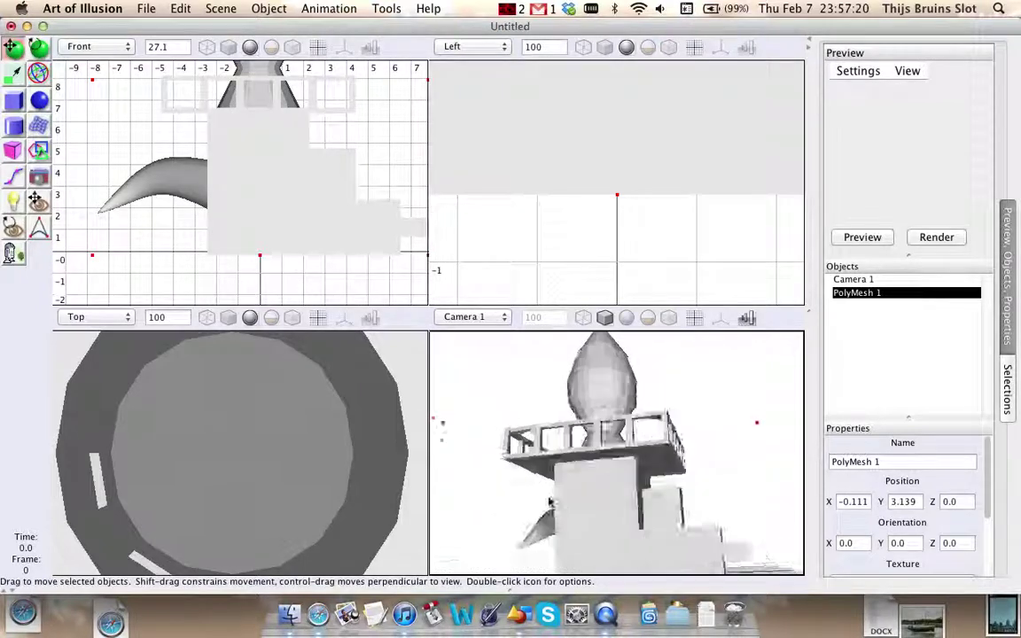
- Review the Wavefront .obj export options for the whole scene, turn off Subdivide Smooth Meshes, and cancel the export
left_click(126, 5)
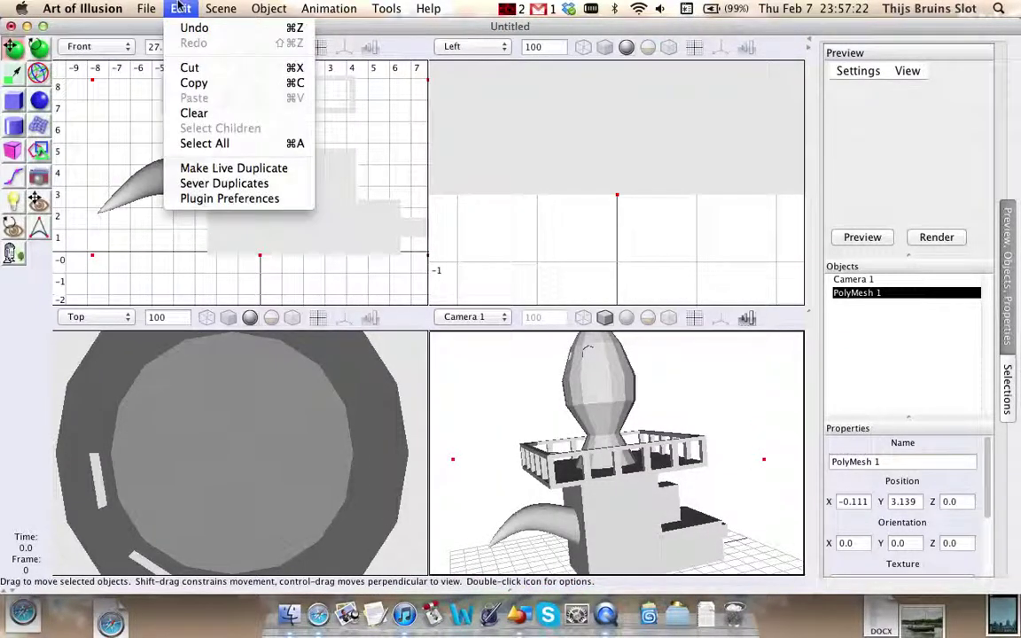
mouse_move(162, 8)
mouse_move(169, 113)
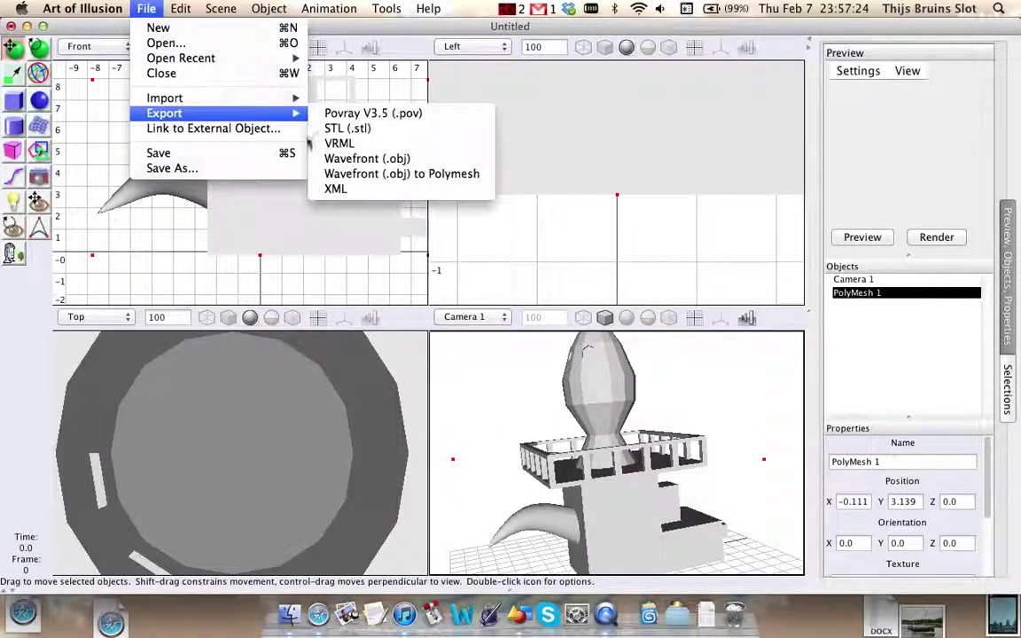
left_click(454, 159)
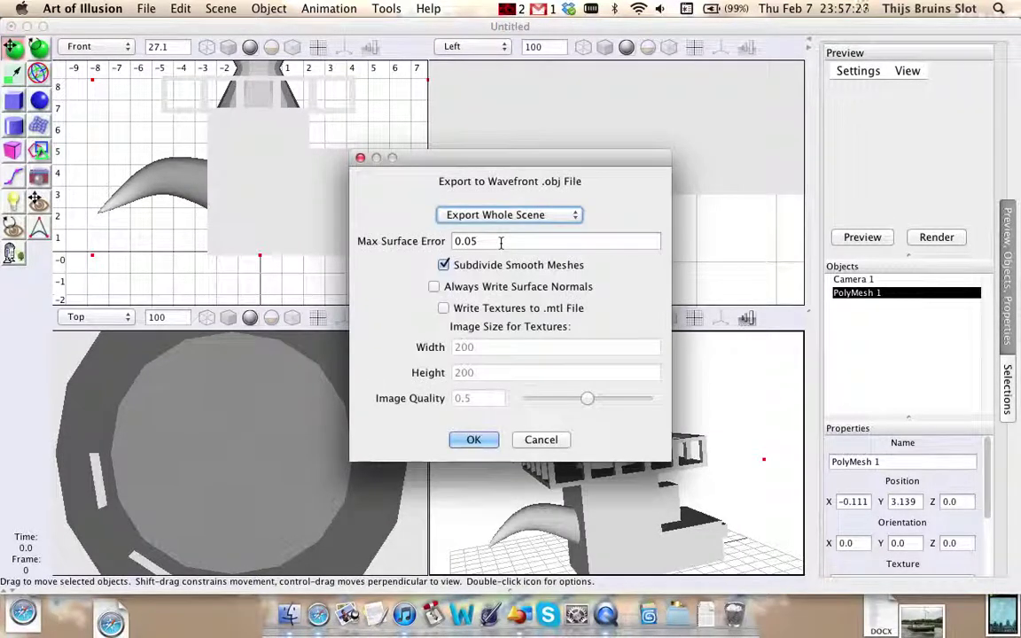
left_click_drag(495, 154, 484, 25)
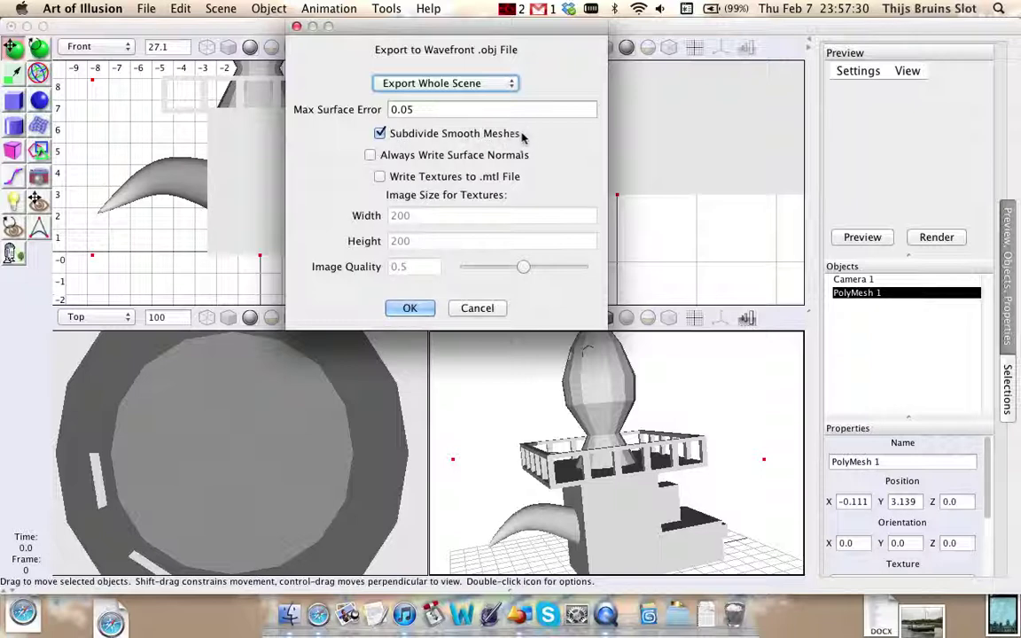
key("Tab")
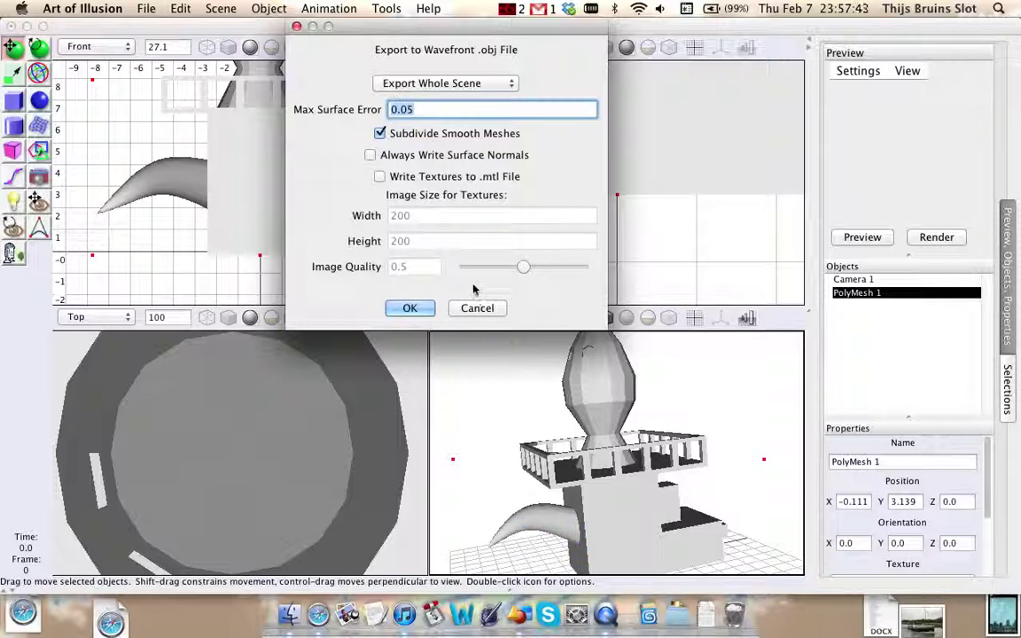
left_click(380, 134)
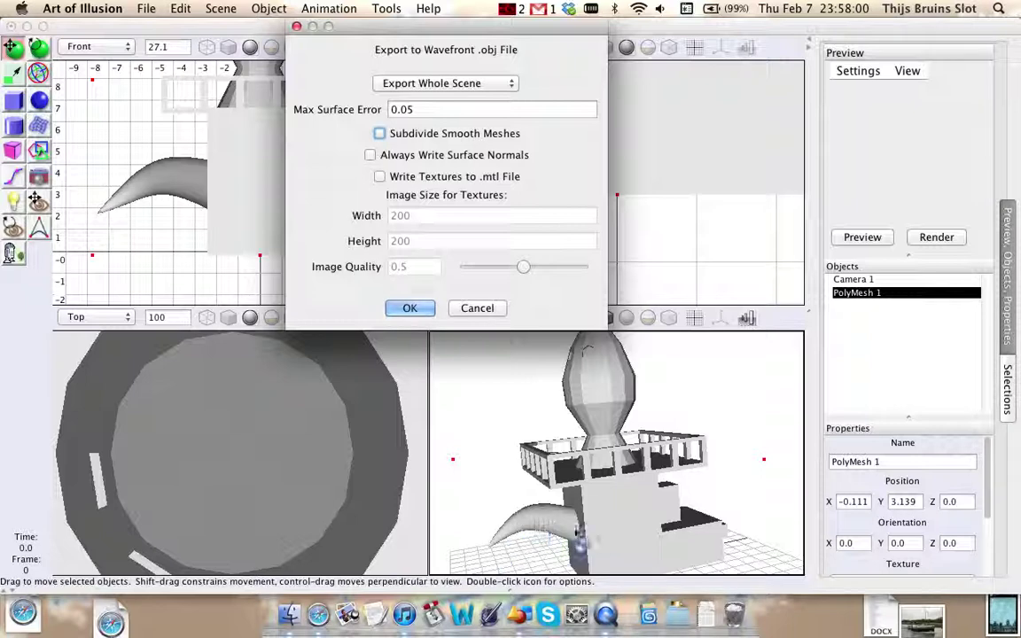
left_click(495, 310)
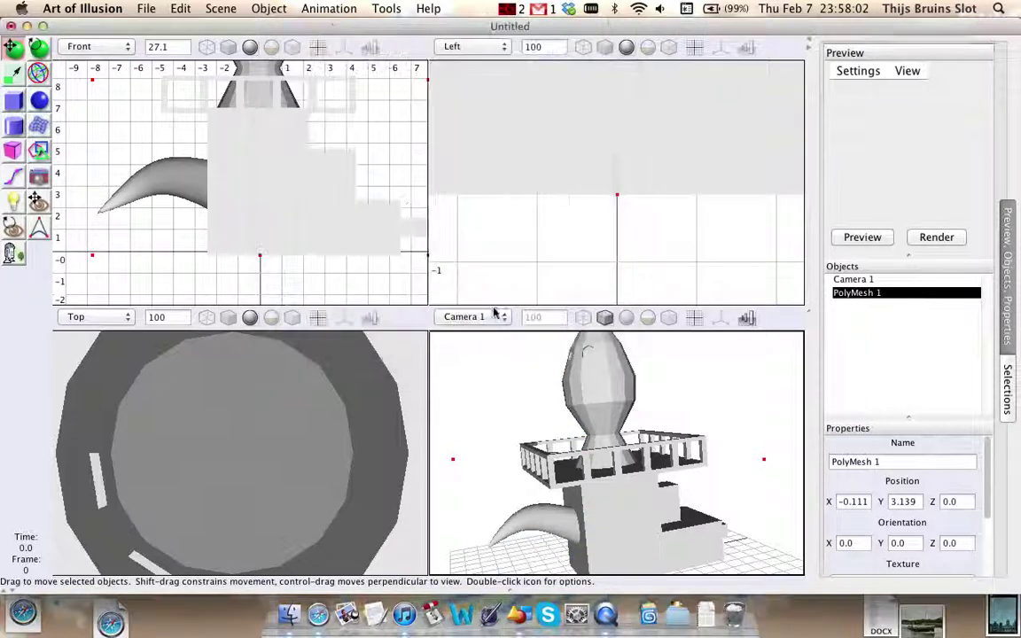
- Open PolyMesh 1 for editing and try Smooth Mesh on the whole tower
double_click(941, 301)
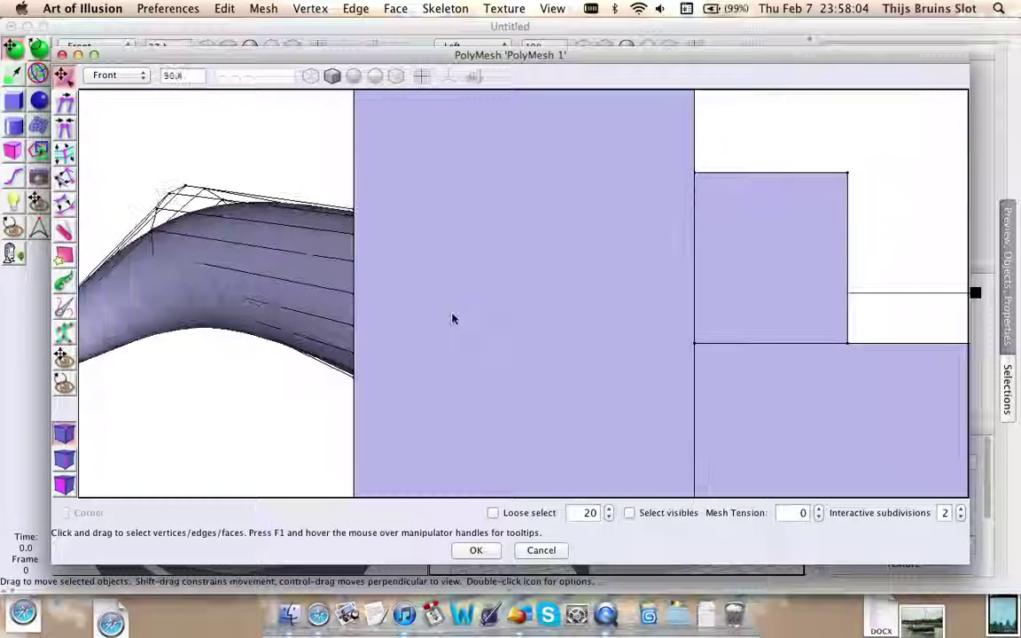
scroll(451, 313, "down", 6)
right_click_drag(445, 281, 450, 373)
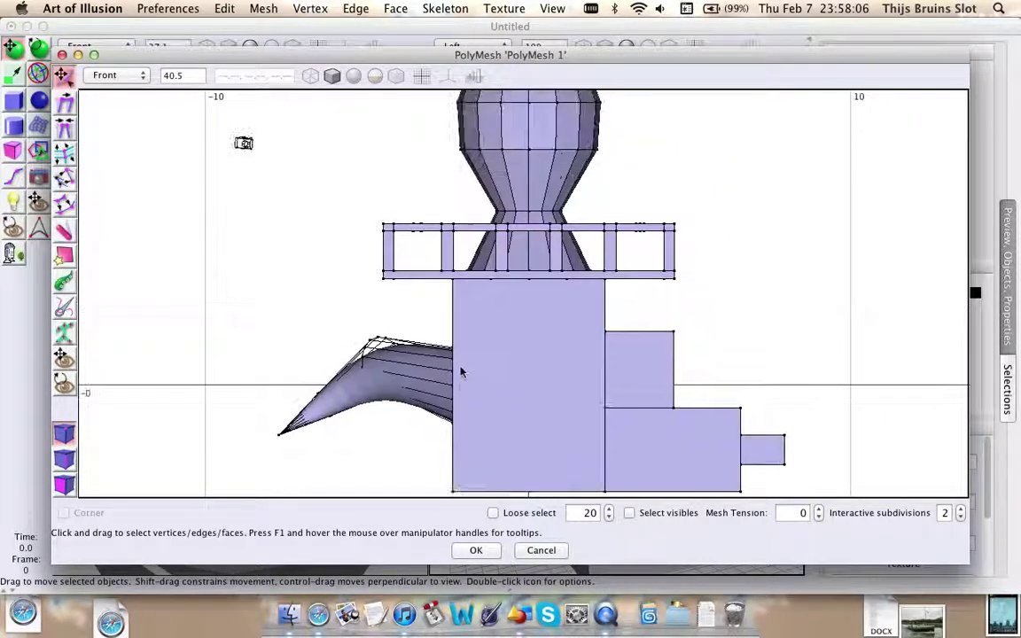
left_click(257, 8)
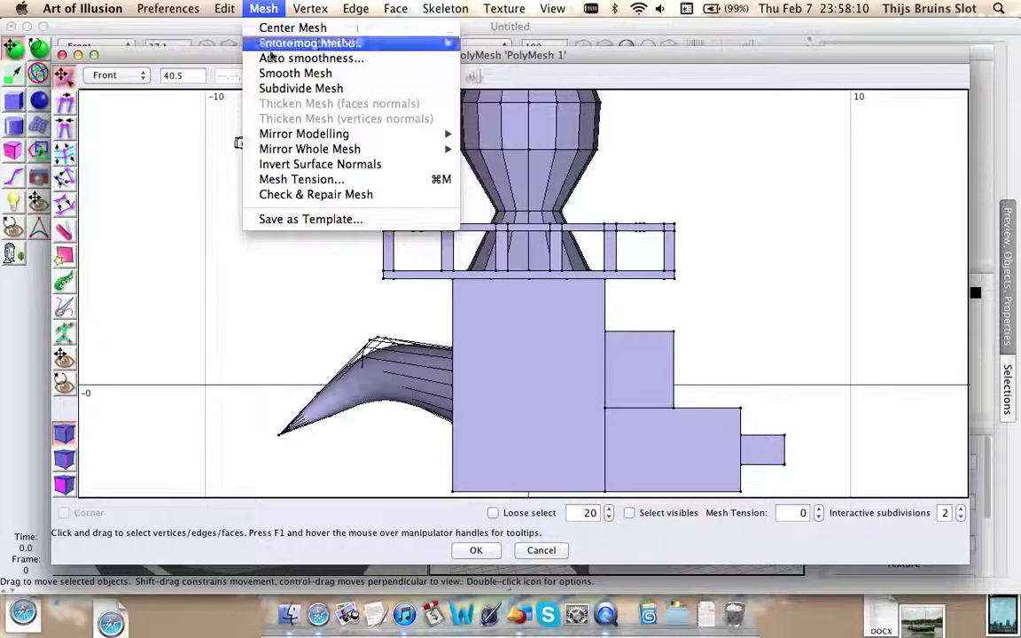
left_click(315, 76)
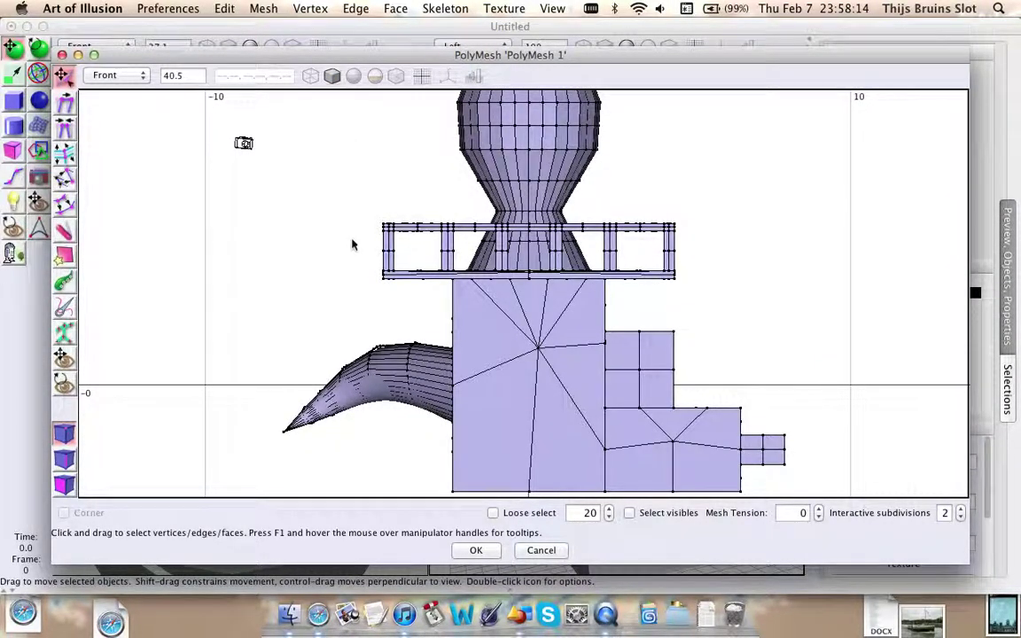
- Examine the subdivided faces on the horn, tower walls, railing and dome base, and discard the mesh edits
scroll(425, 248, "down", 3)
left_click(341, 7)
left_click(329, 6)
middle_click_drag(468, 300, 539, 286)
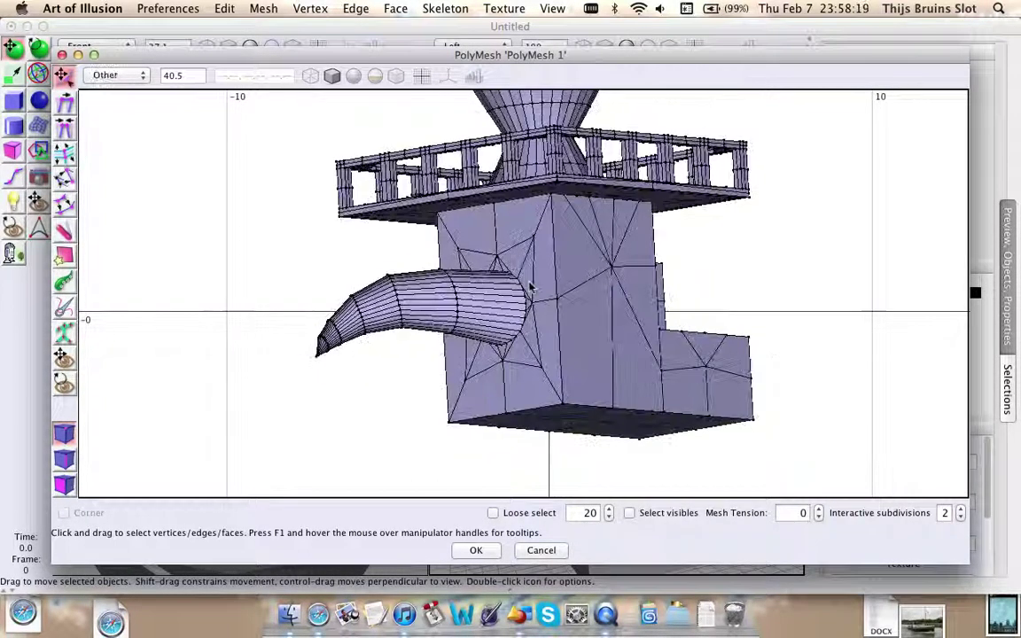
scroll(539, 286, "up", 5)
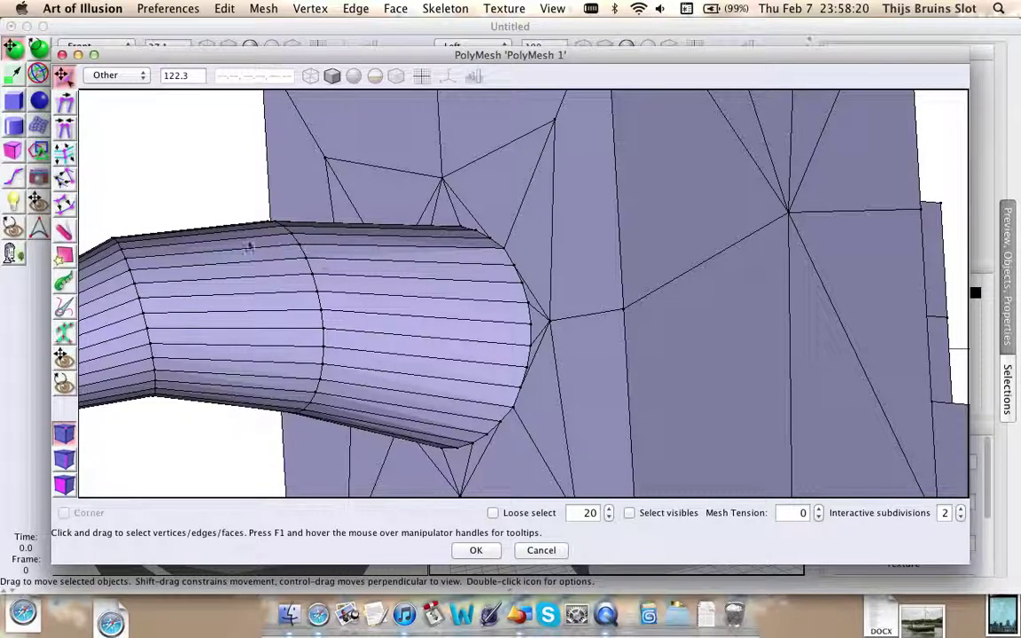
left_click_drag(204, 258, 463, 267)
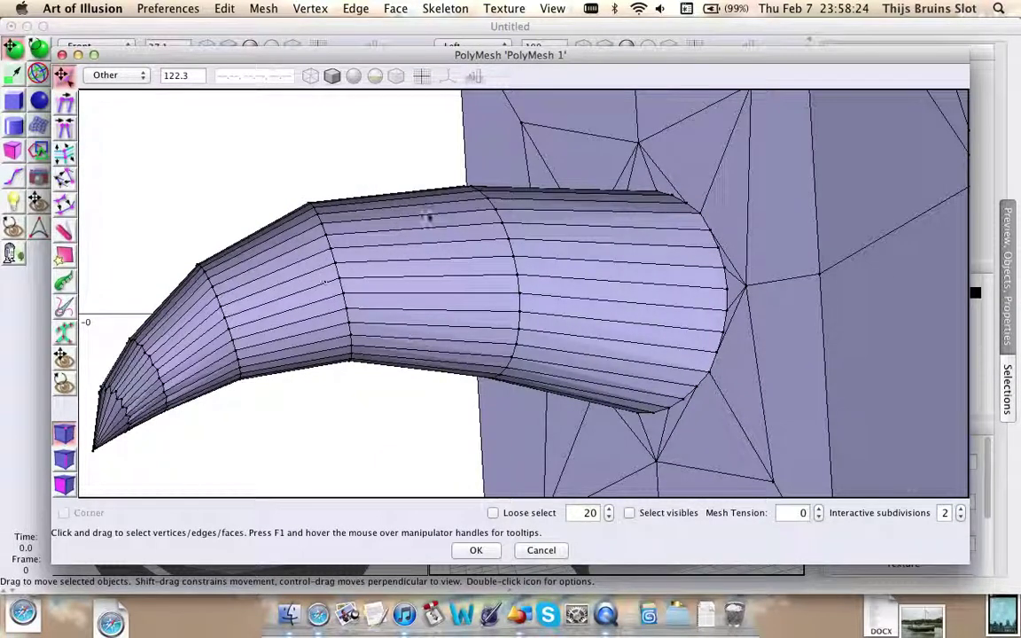
scroll(520, 235, "down", 4)
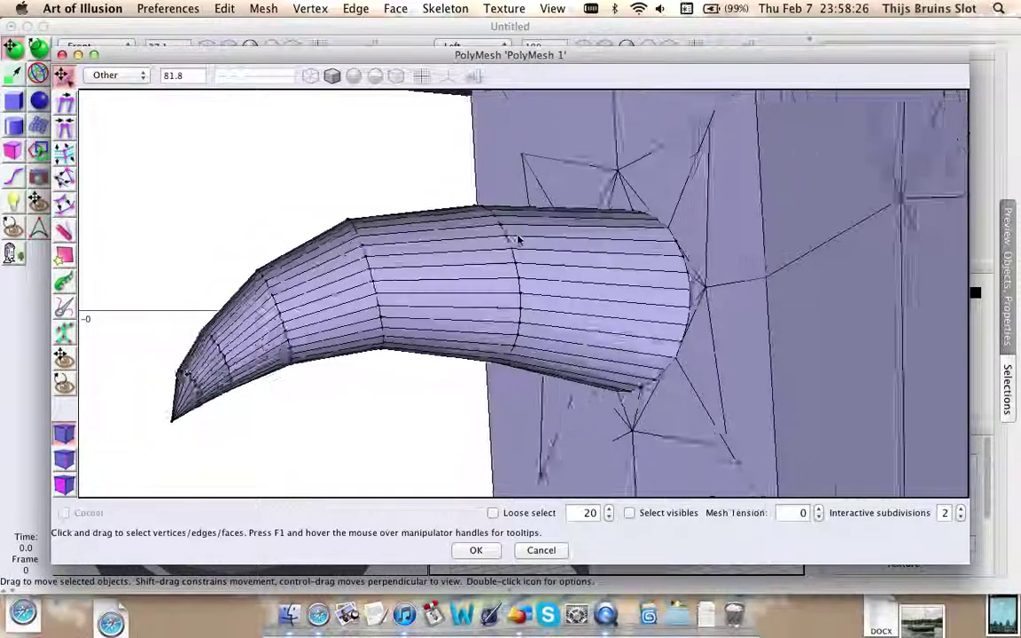
middle_click_drag(603, 203, 570, 262)
scroll(570, 262, "up", 5)
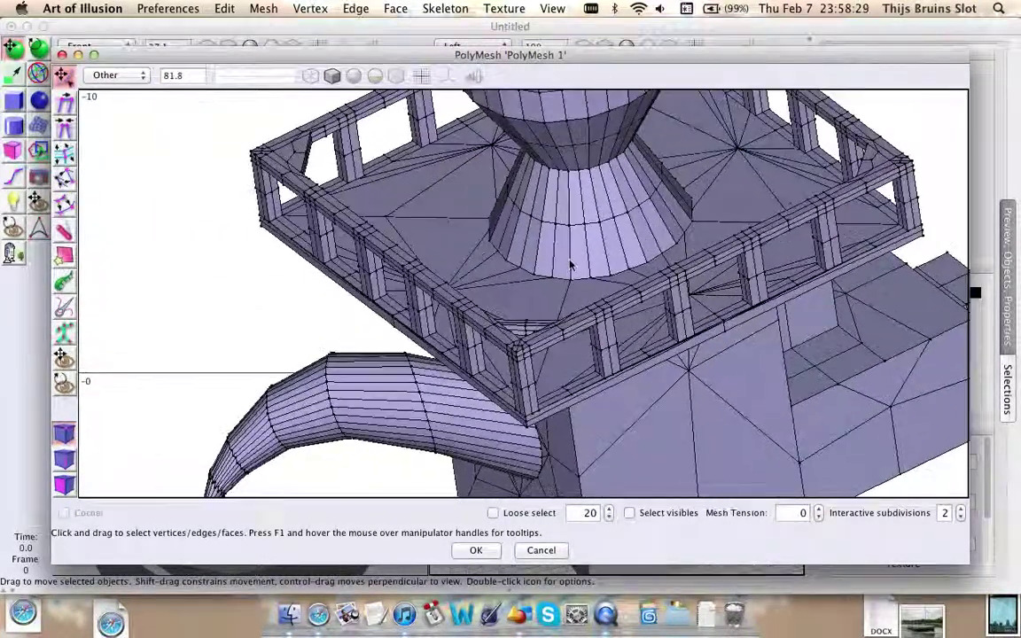
right_click_drag(654, 264, 548, 310)
left_click_drag(510, 357, 745, 310)
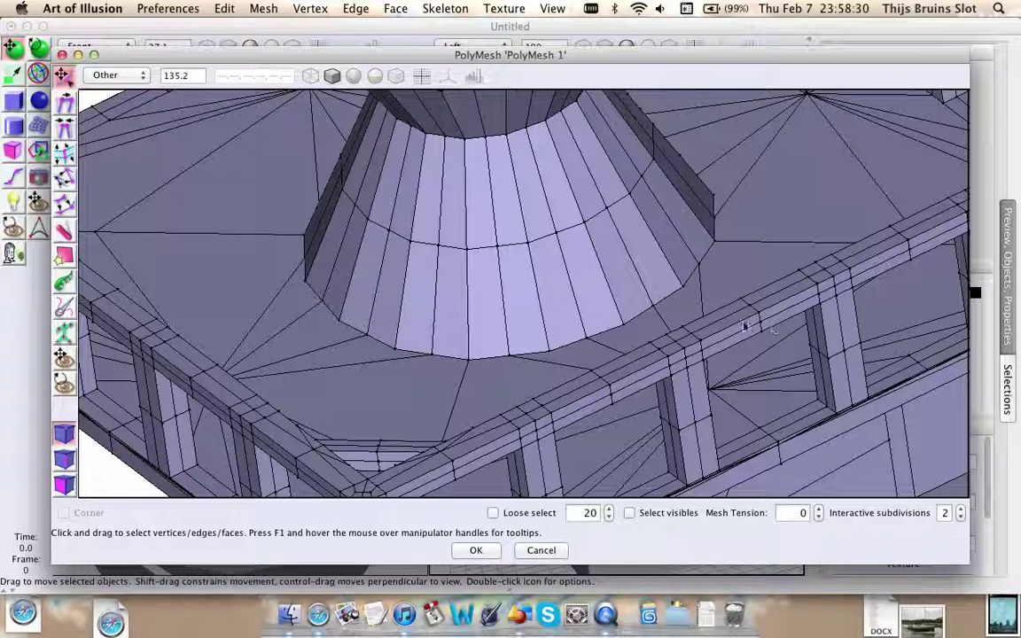
scroll(631, 307, "down", 3)
right_click_drag(528, 208, 514, 324)
scroll(517, 320, "up", 2)
middle_click_drag(572, 327, 591, 328)
scroll(565, 342, "down", 7)
right_click_drag(540, 204, 535, 184)
right_click_drag(554, 449, 527, 170)
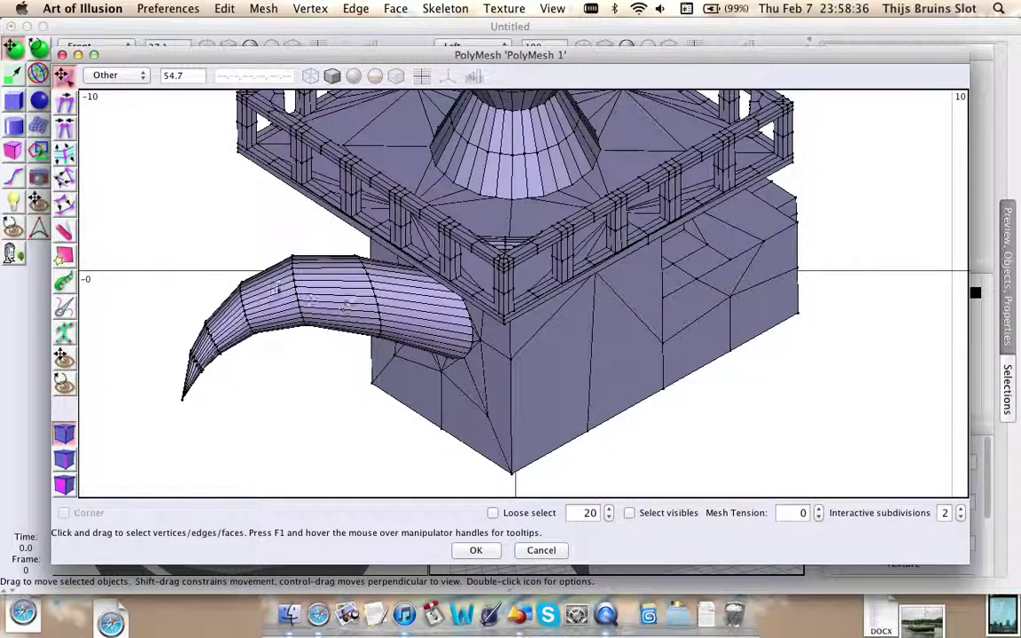
left_click(541, 551)
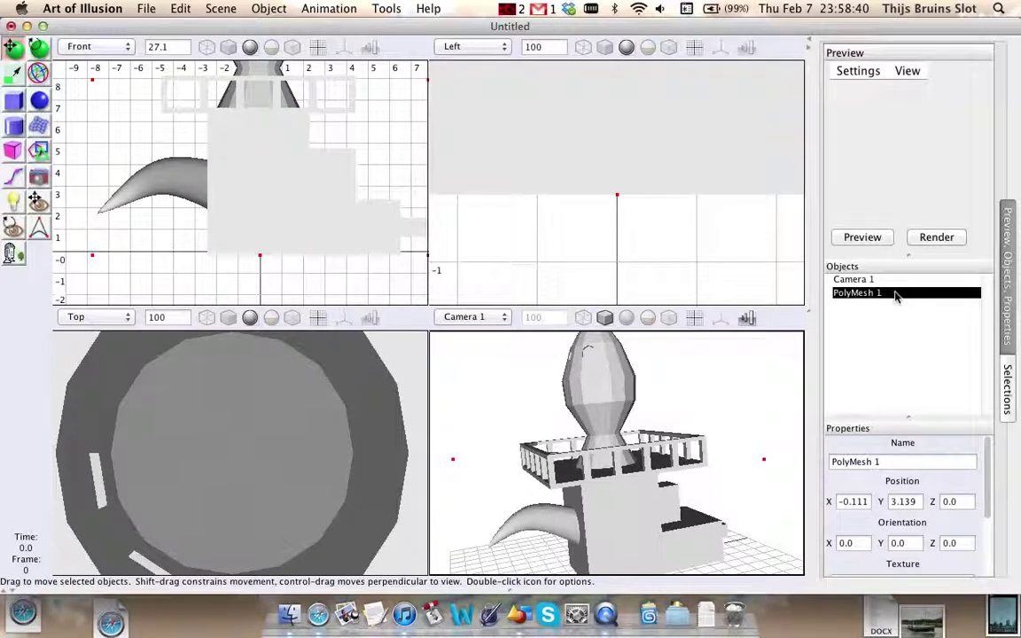
- Reopen PolyMesh 1 in the mesh editor with the tower, dome and horn in view
double_click(896, 294)
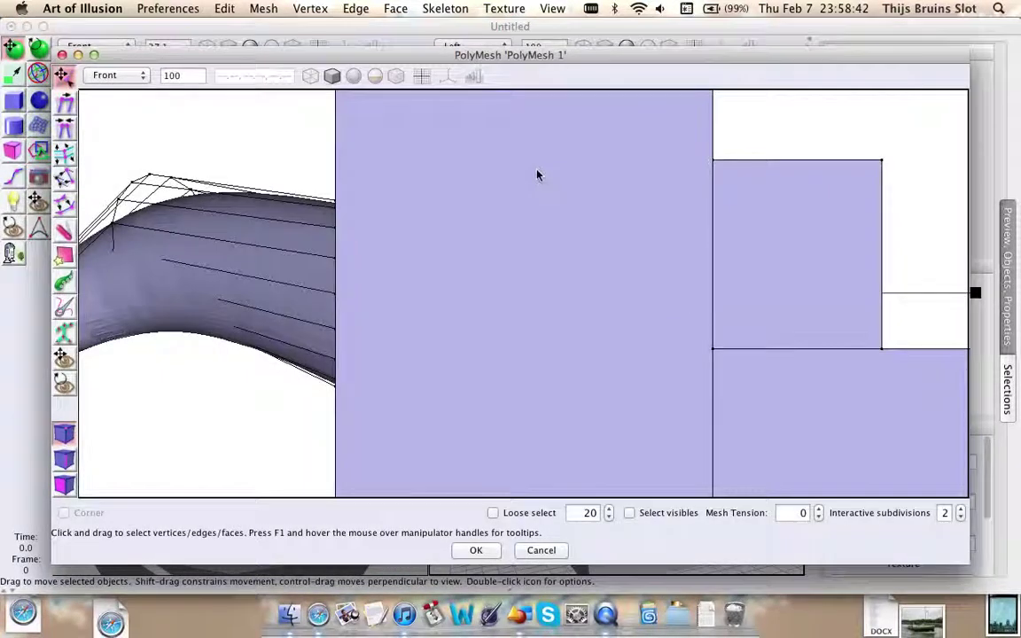
scroll(501, 177, "down", 5)
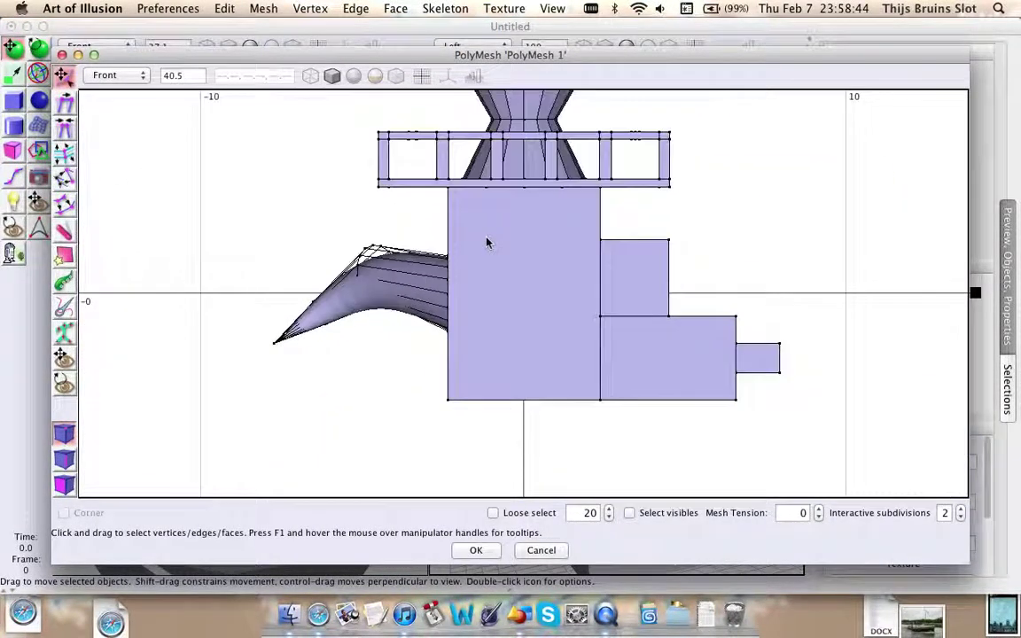
right_click_drag(478, 273, 466, 399)
scroll(460, 346, "down", 3)
mouse_move(467, 341)
right_mouse_down()
mouse_move(476, 310)
mouse_move(458, 344)
mouse_move(451, 334)
right_mouse_up()
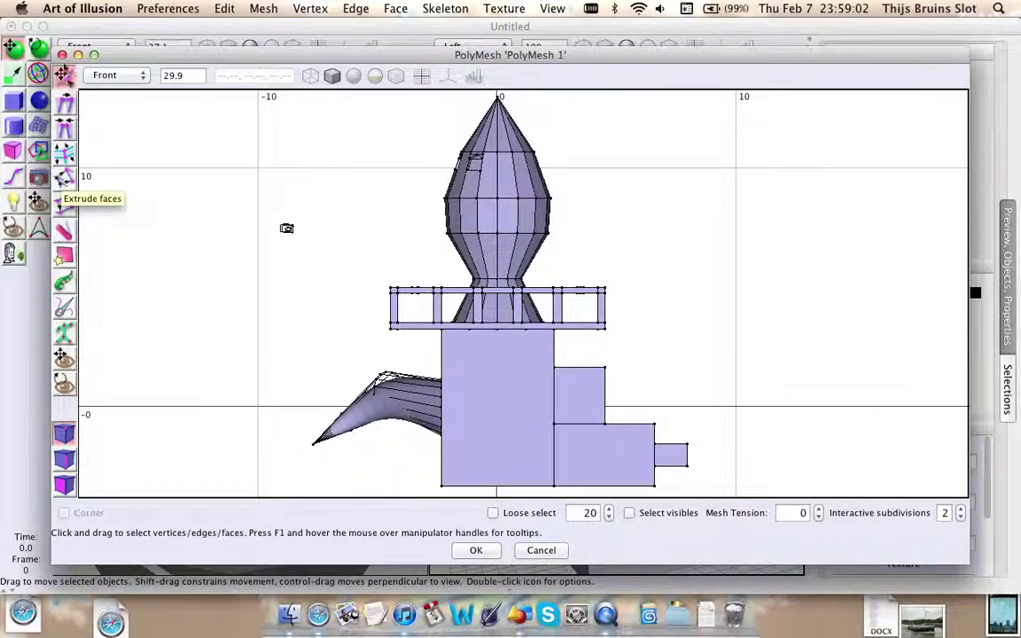
scroll(237, 247, "up", 1)
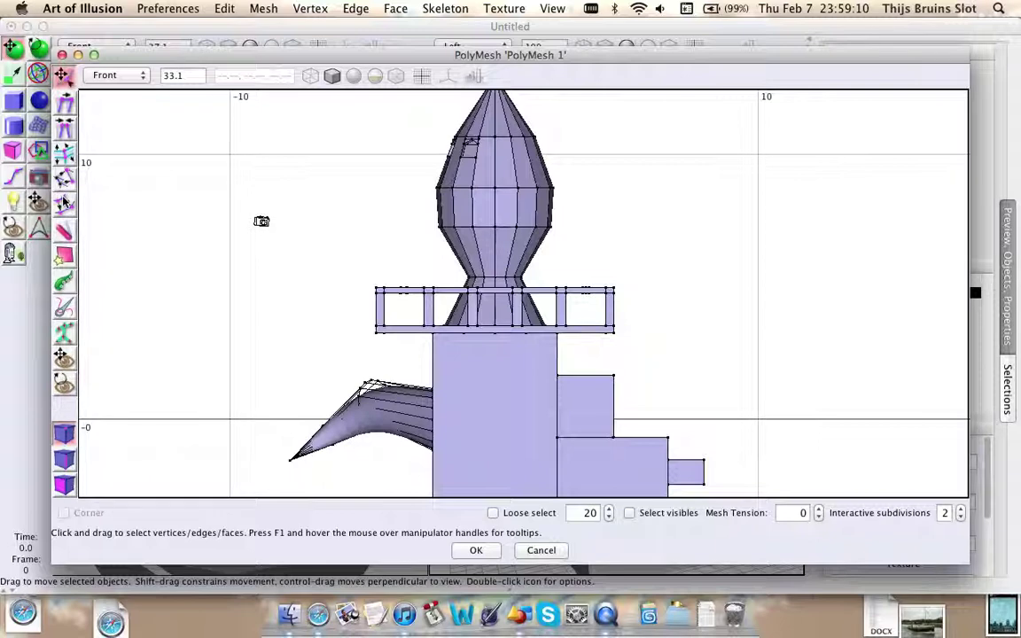
- Look through the mesh editor's extrude, thicken and skeleton tools, and return to the selection and move tool
left_click(65, 180)
left_click(64, 199)
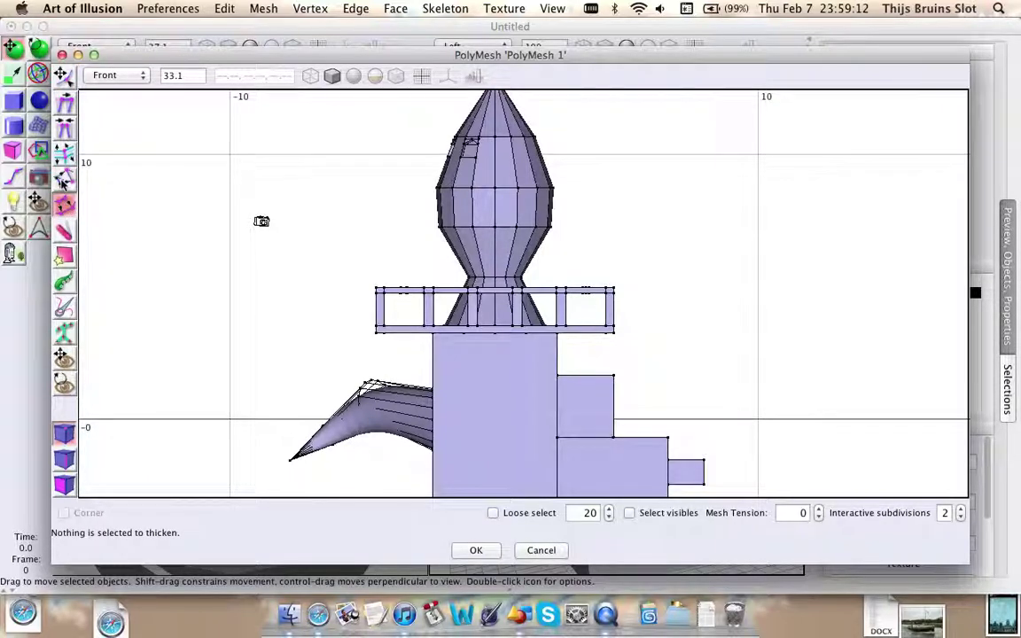
left_click(65, 180)
left_click(64, 203)
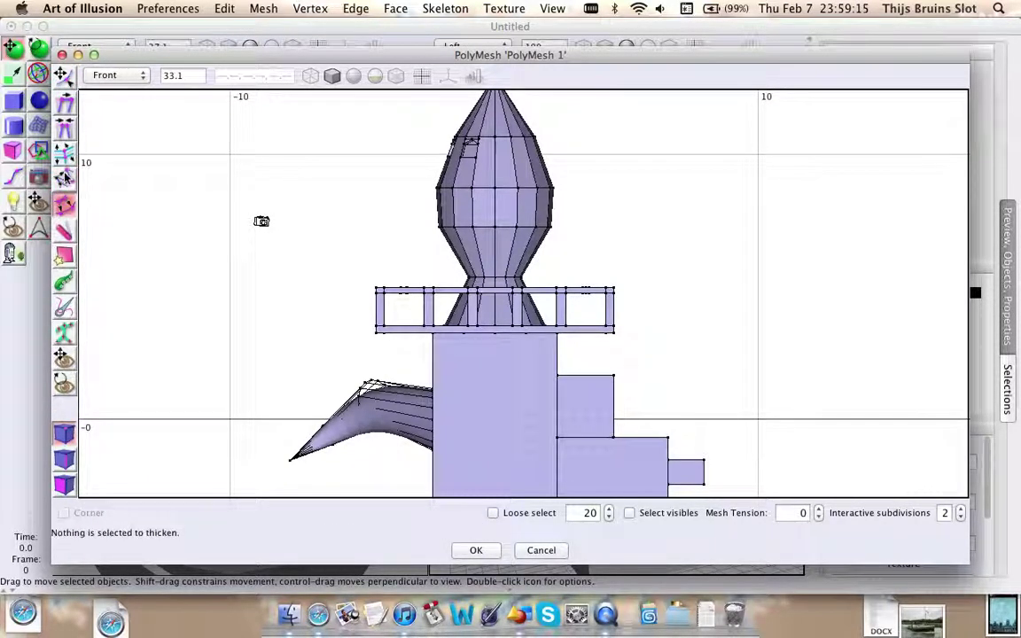
left_click(64, 75)
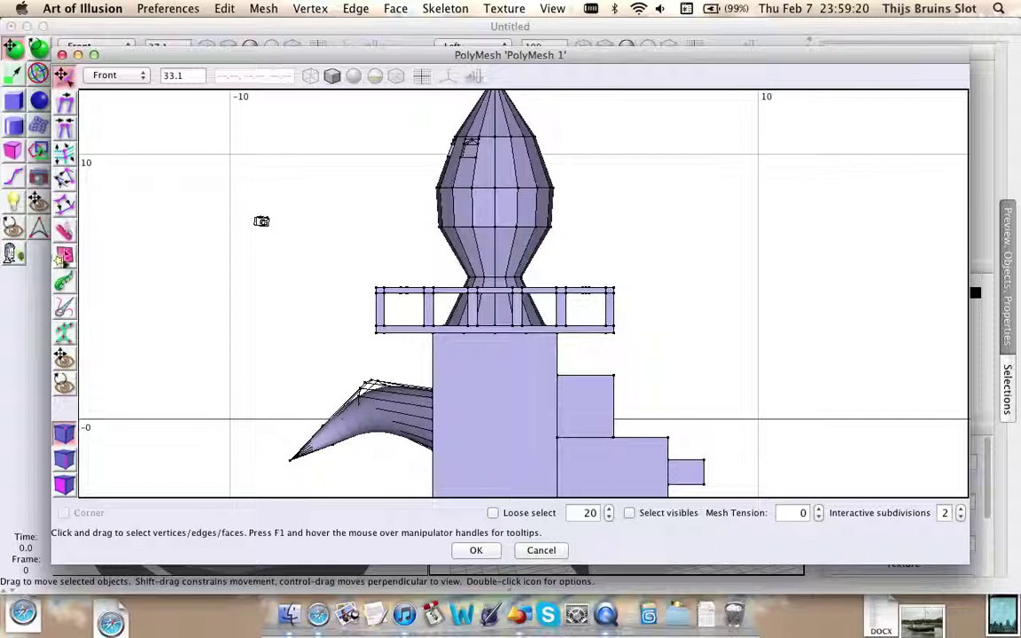
left_click(64, 334)
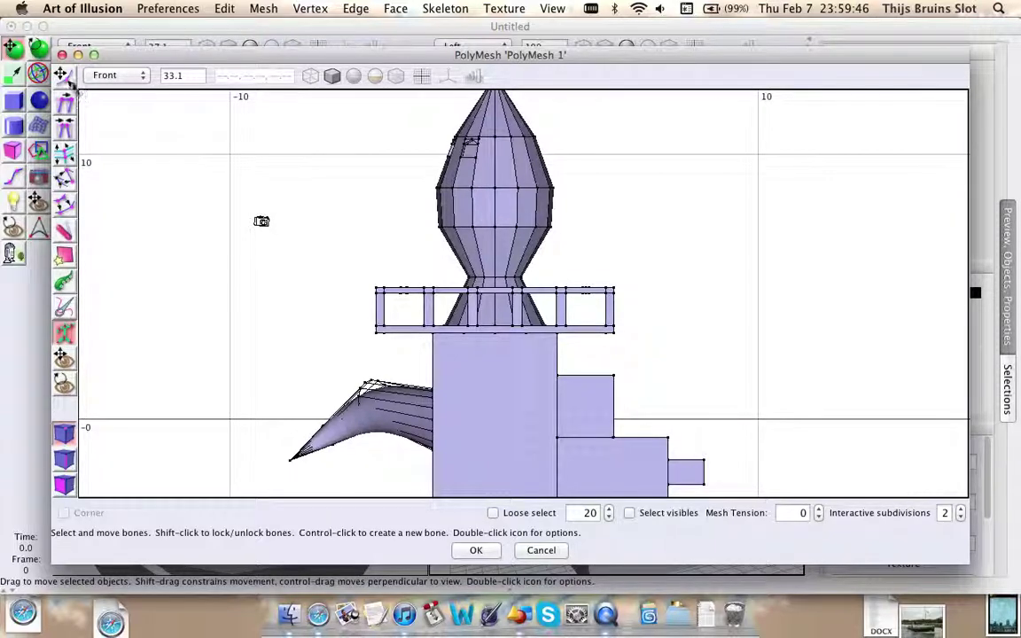
left_click(66, 78)
scroll(317, 238, "down", 3)
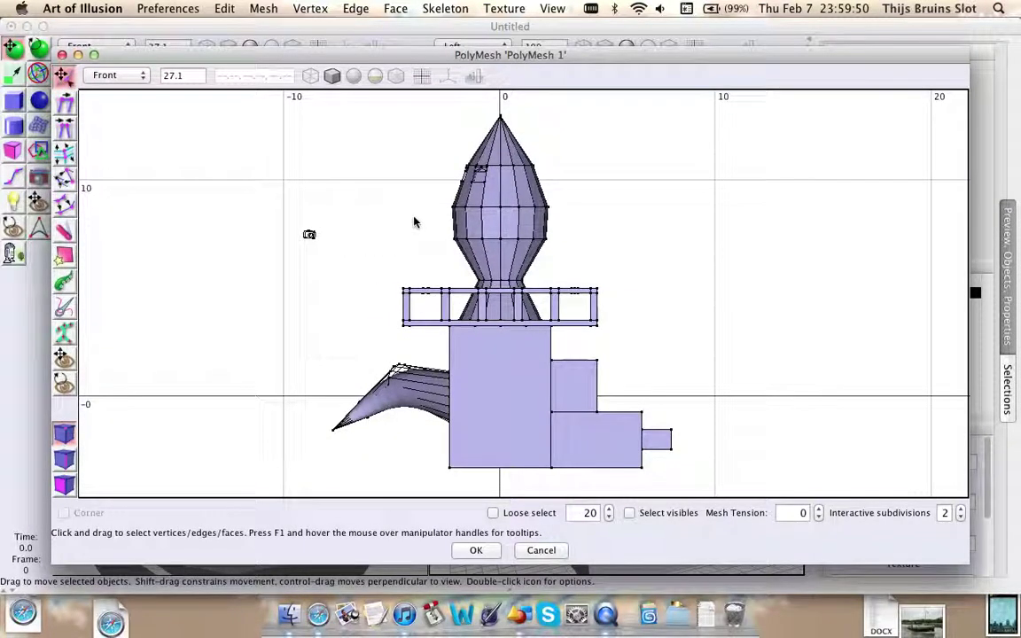
middle_click_drag(484, 211, 518, 238)
left_click(265, 8)
mouse_move(311, 6)
mouse_move(264, 8)
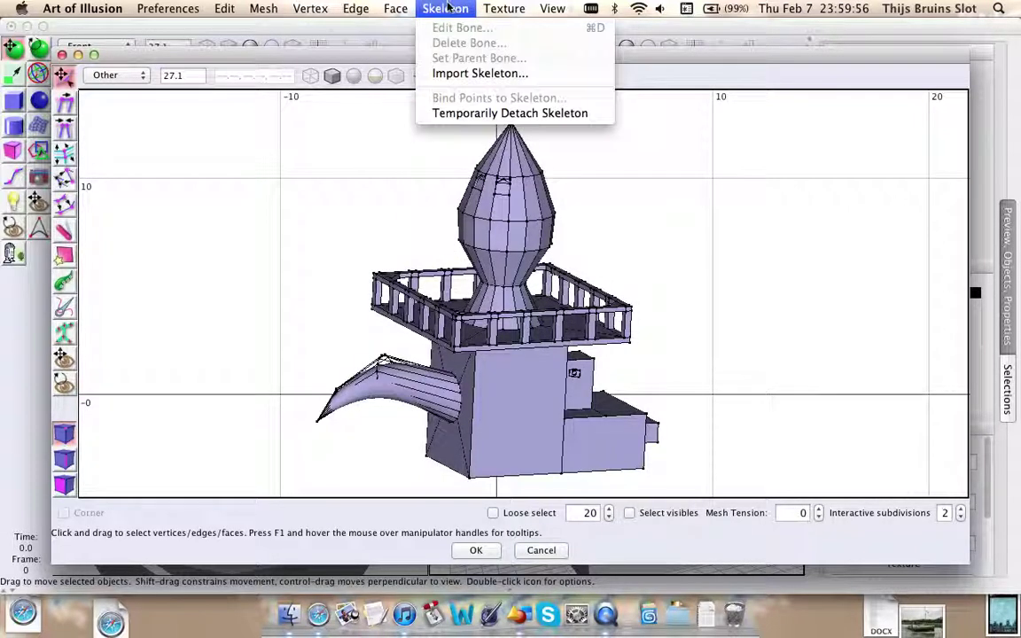
mouse_move(415, 7)
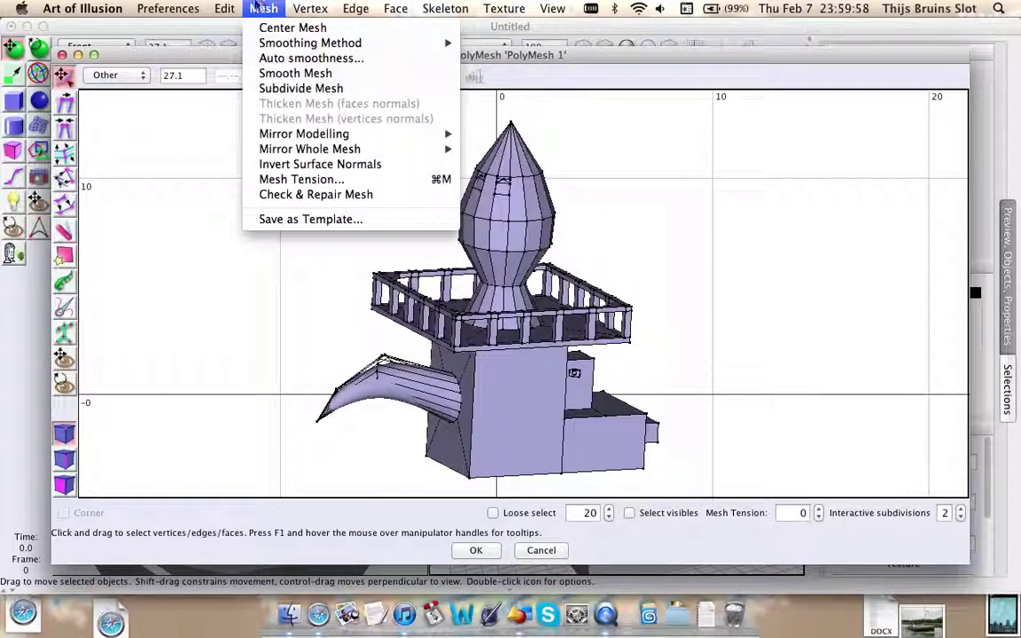
mouse_move(199, 7)
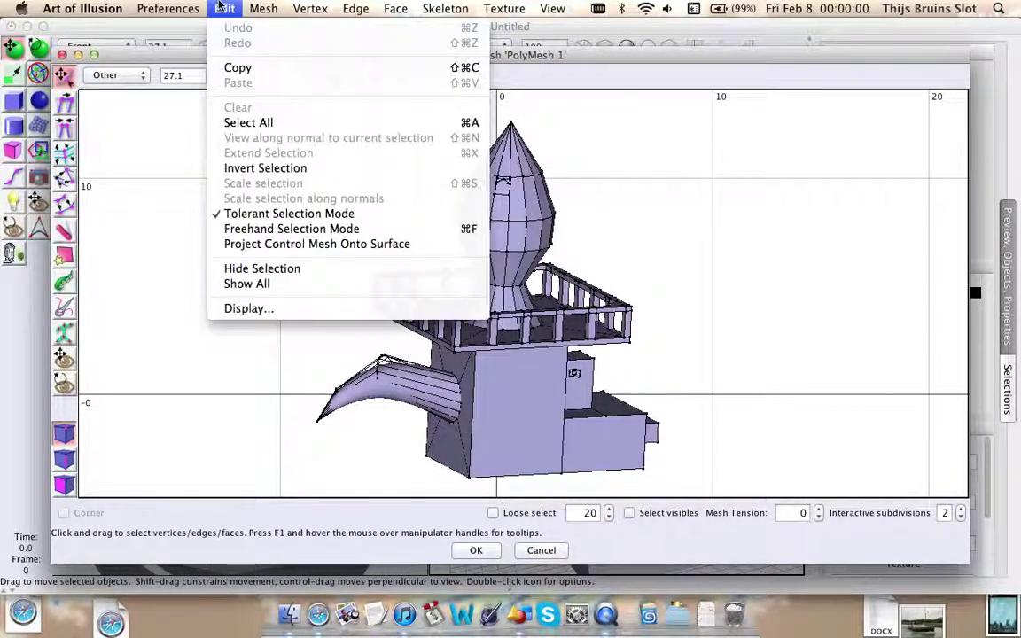
left_click(223, 7)
left_click_drag(566, 52, 549, 32)
left_click_drag(950, 543, 915, 550)
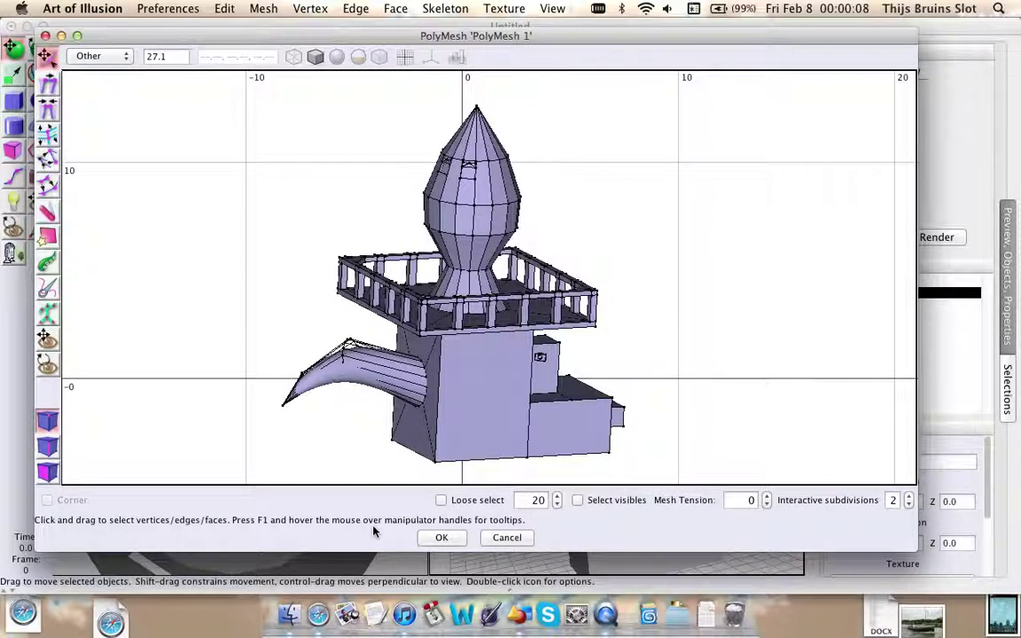
left_click(113, 584)
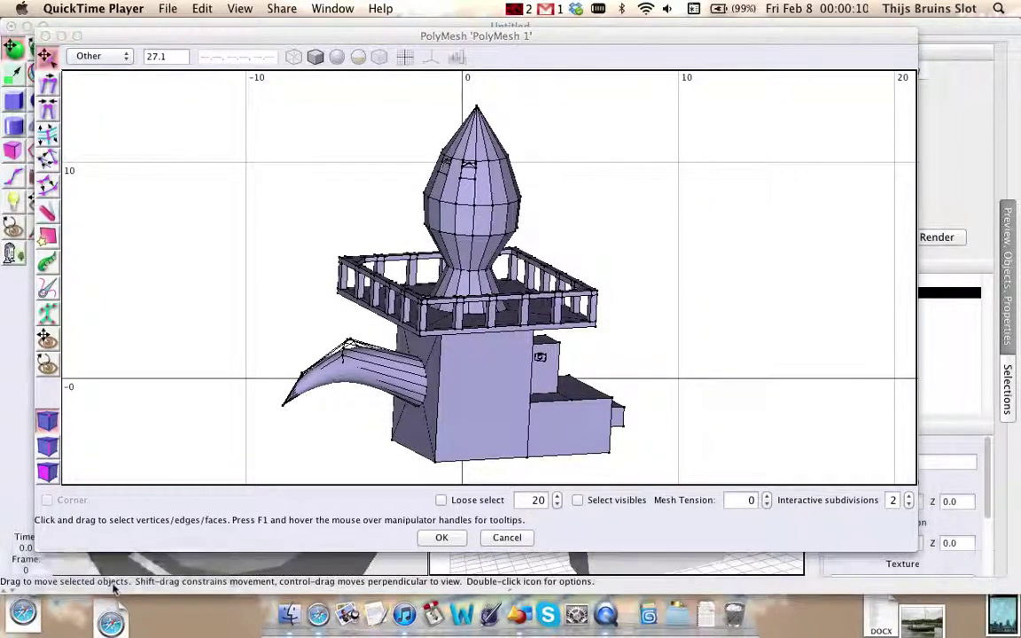